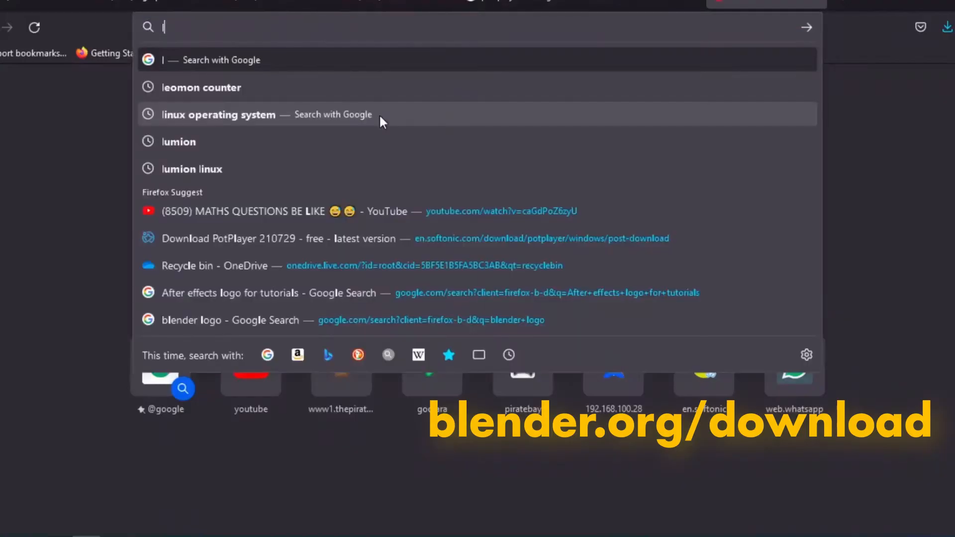
Go to blender.org/download and download the Windows Installer for Blender 2.93.4
text(blender.org/download)
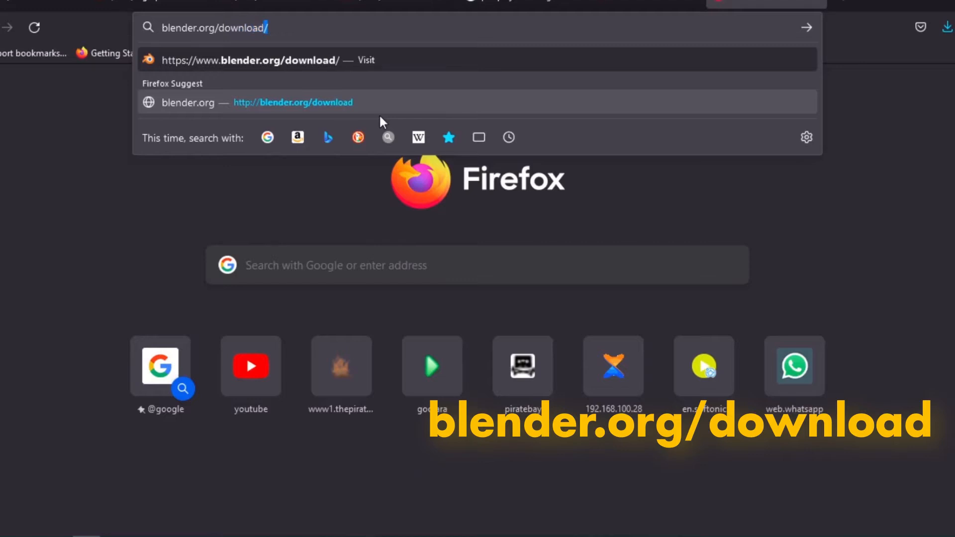
key(Return)
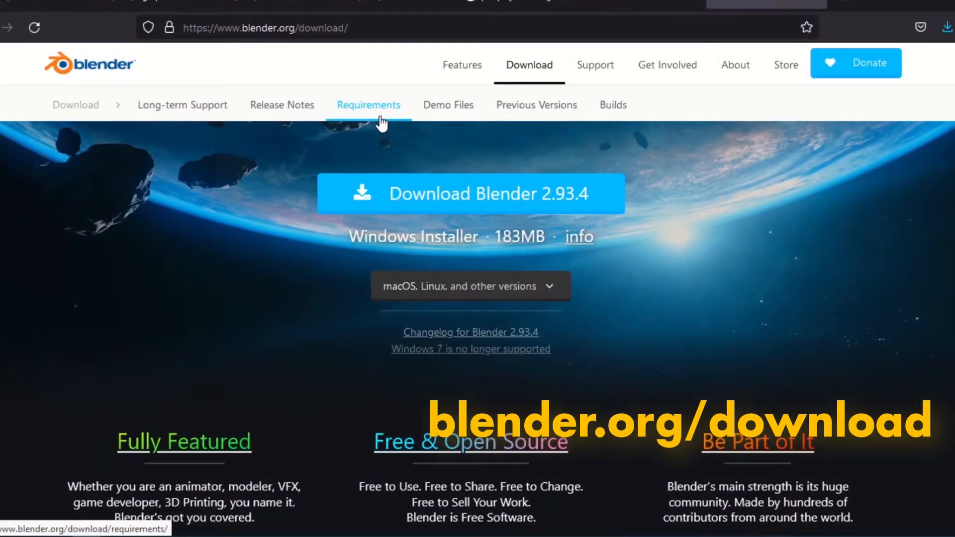
click(453, 198)
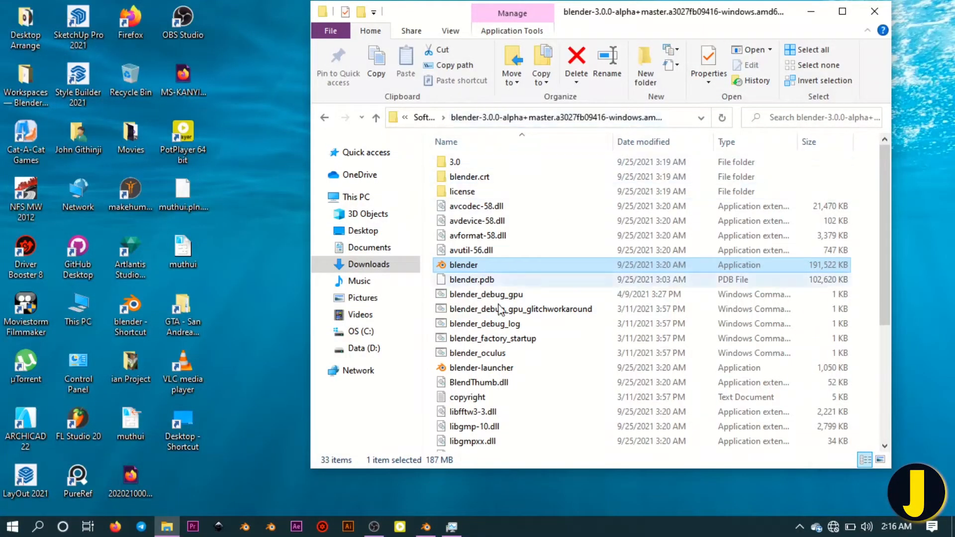
Switch to Blender, set Select With to Right in the quick setup, save the new settings and dismiss the splash screen
click(426, 530)
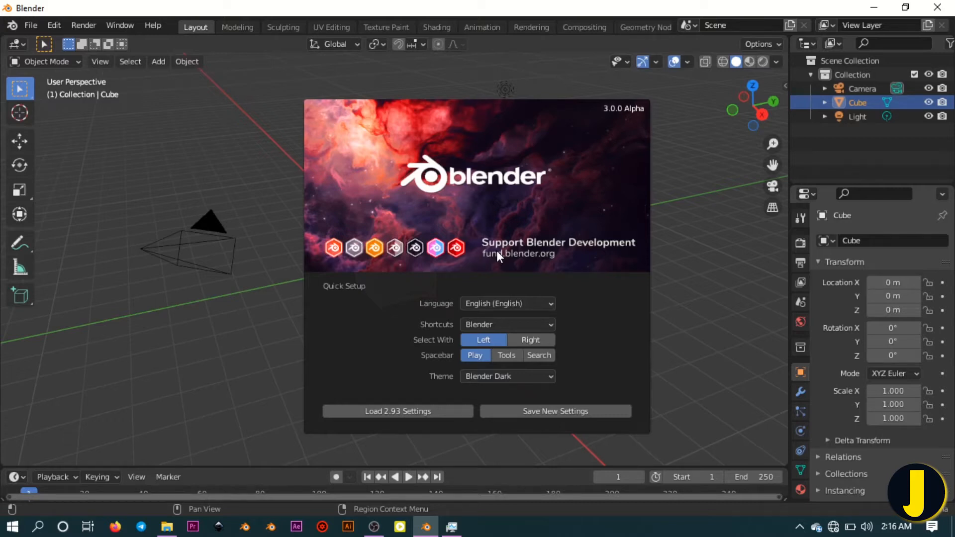
click(520, 343)
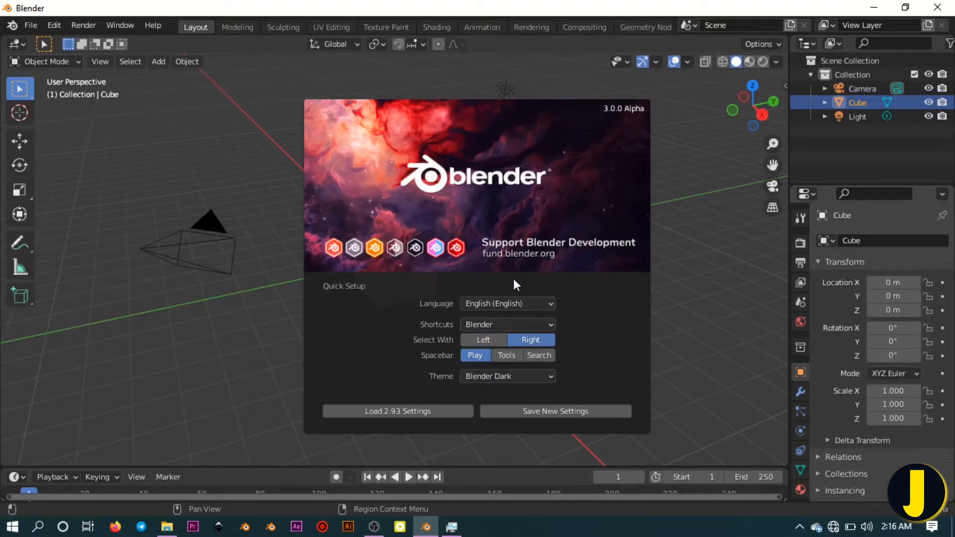
click(538, 411)
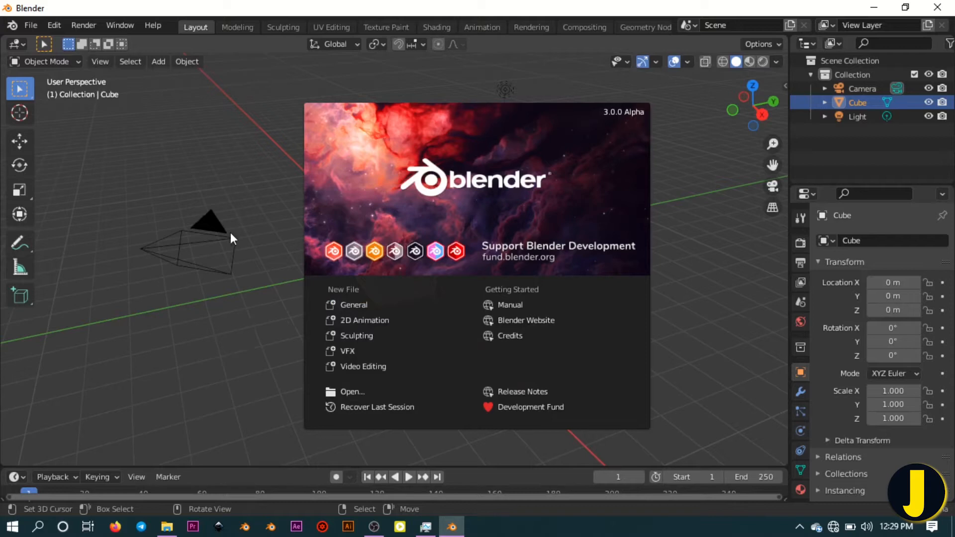
click(256, 221)
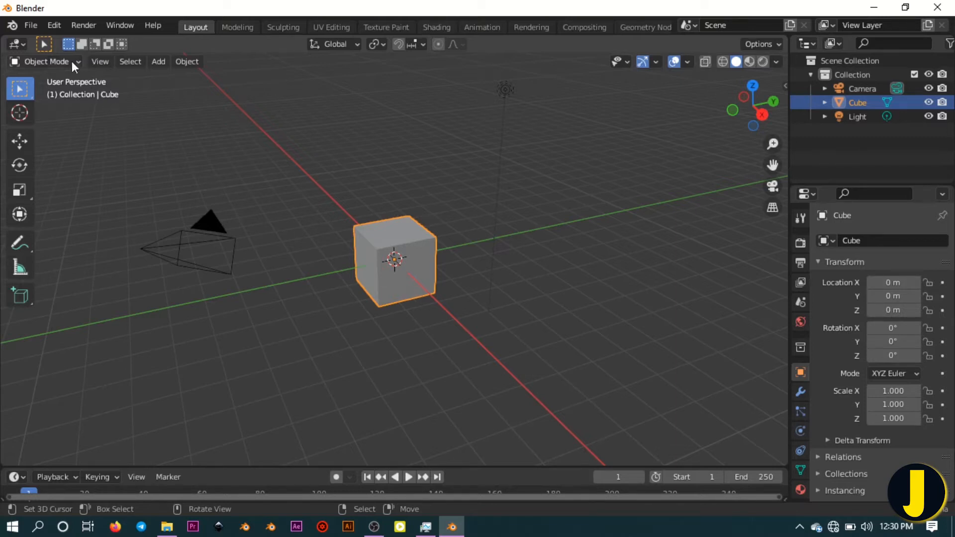
Examine the numpad and 3 button mouse emulation options in the Input preferences, and close the preferences
click(53, 25)
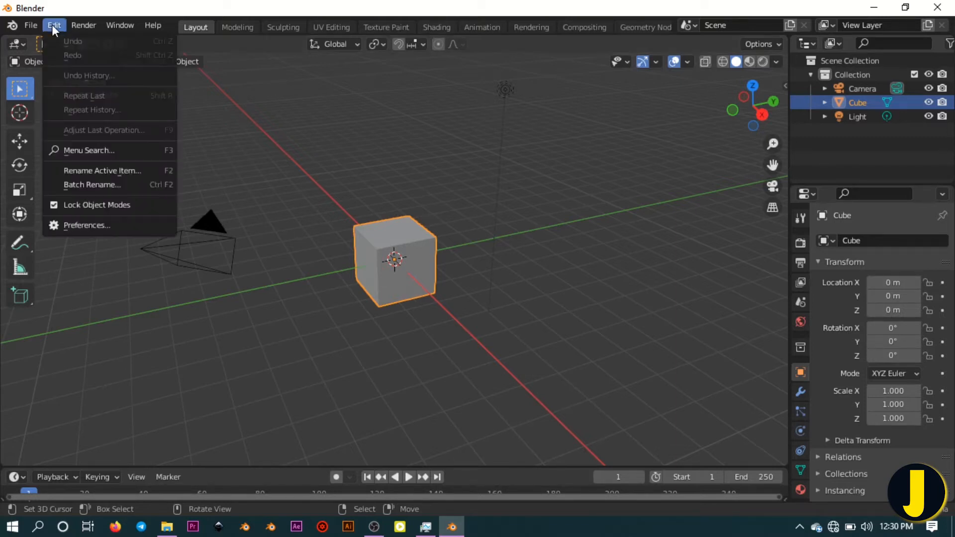
click(74, 228)
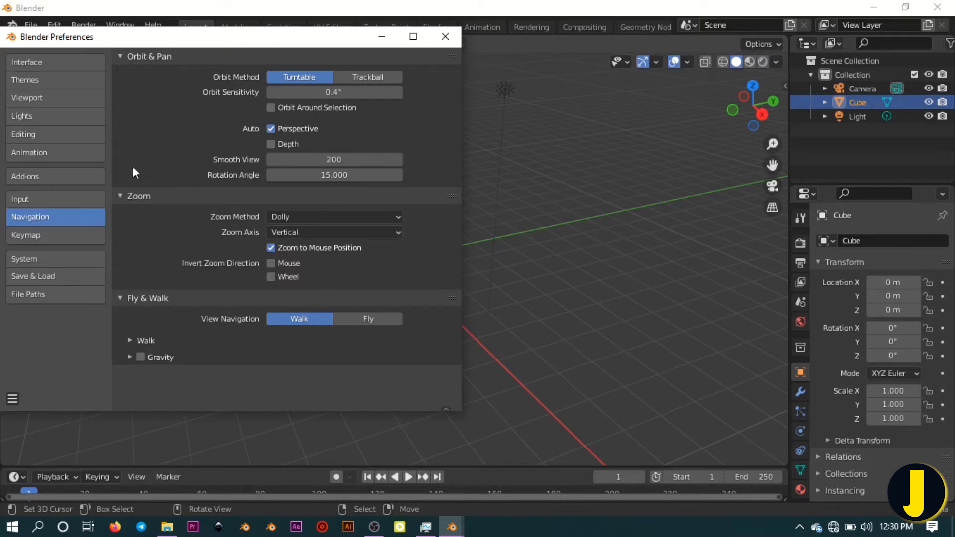
click(32, 199)
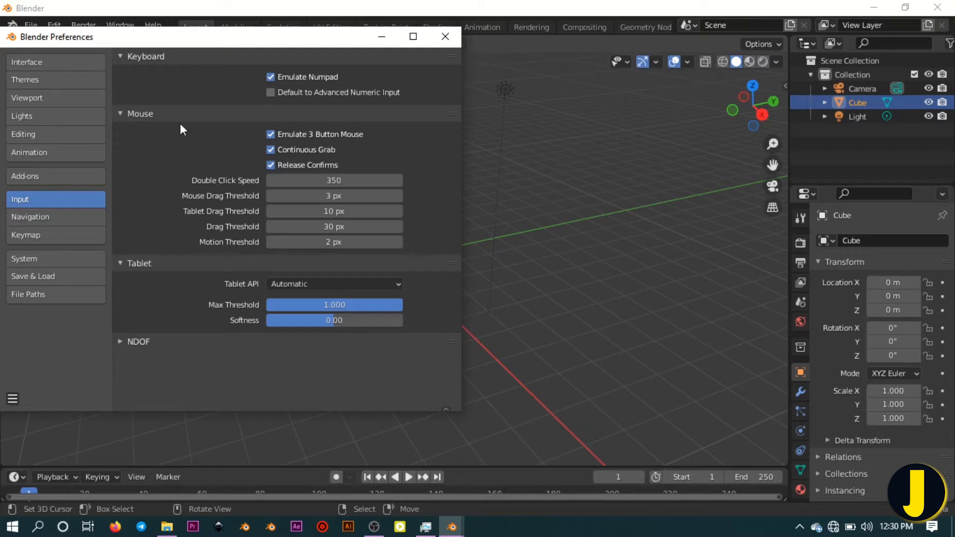
click(11, 399)
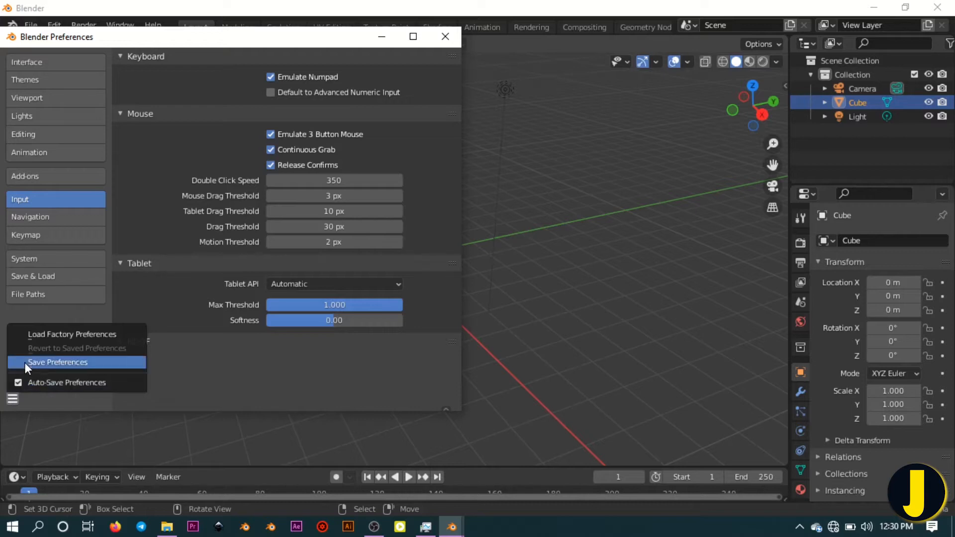
click(449, 38)
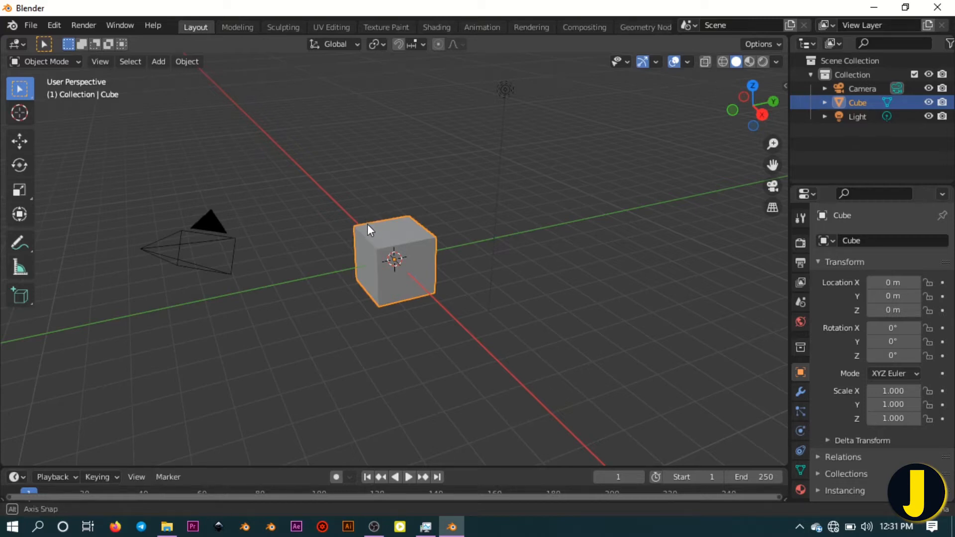
Practise orbiting, zooming and panning the 3D view around the default cube
middle_drag(367, 226, 337, 191)
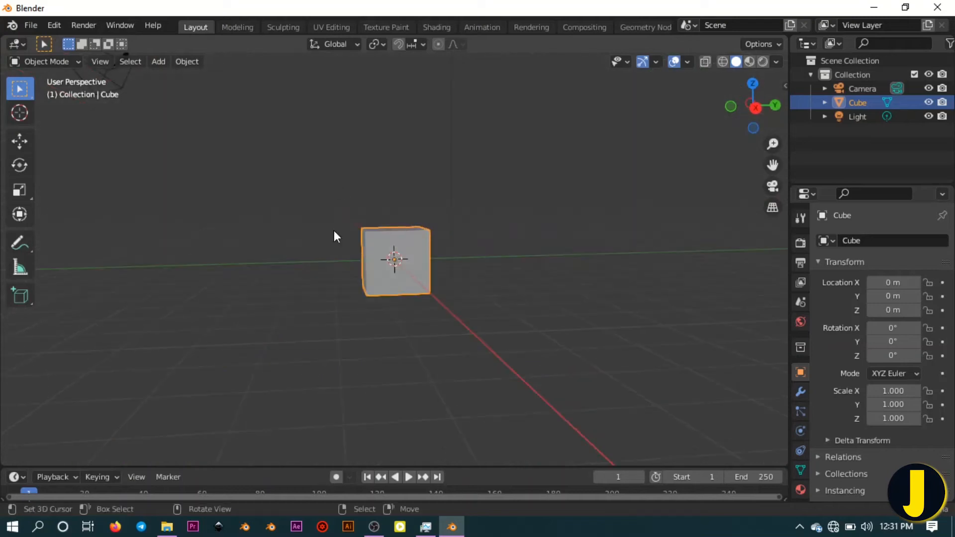
scroll(334, 231, down, 3)
middle_drag(333, 231, 345, 263)
scroll(344, 256, up, 4)
scroll(345, 258, down, 2)
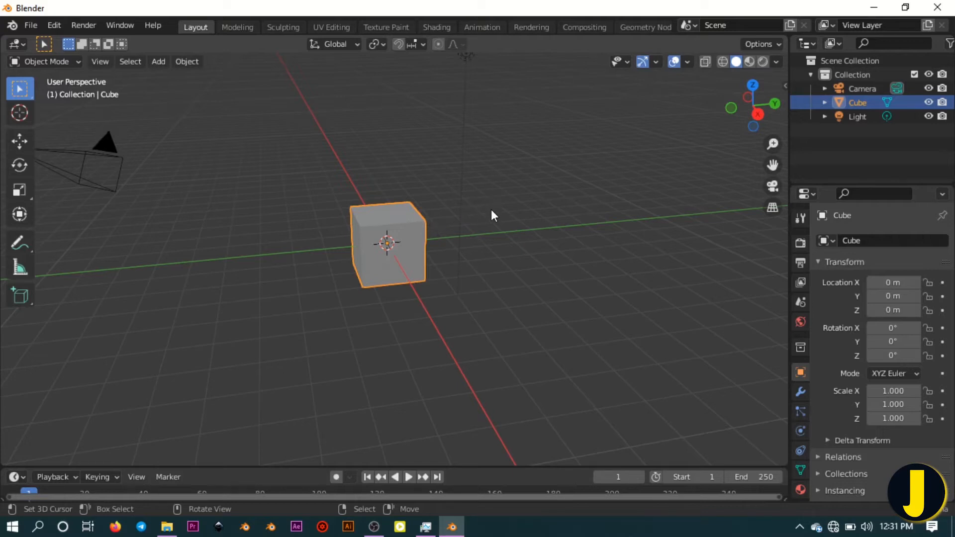
key(shift)
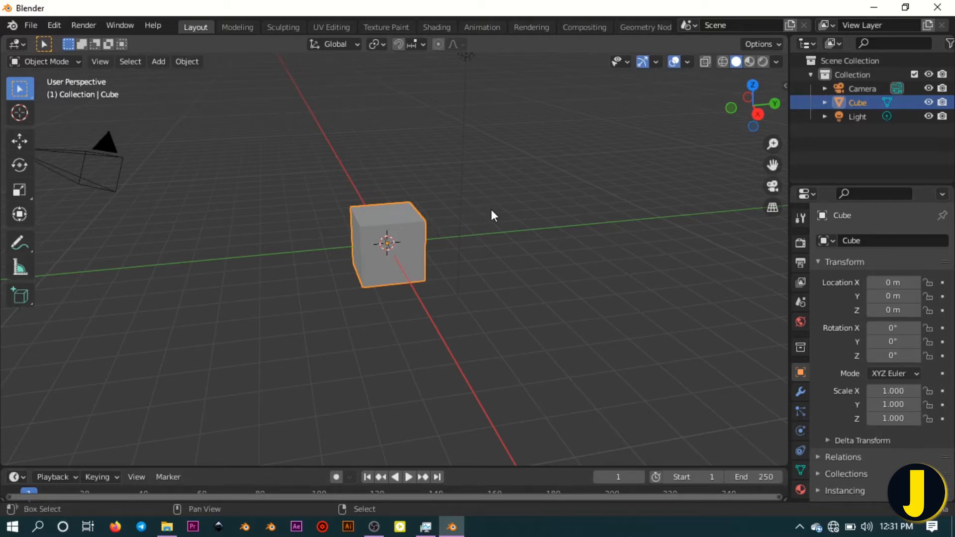
shift+middle_drag(492, 211, 320, 205)
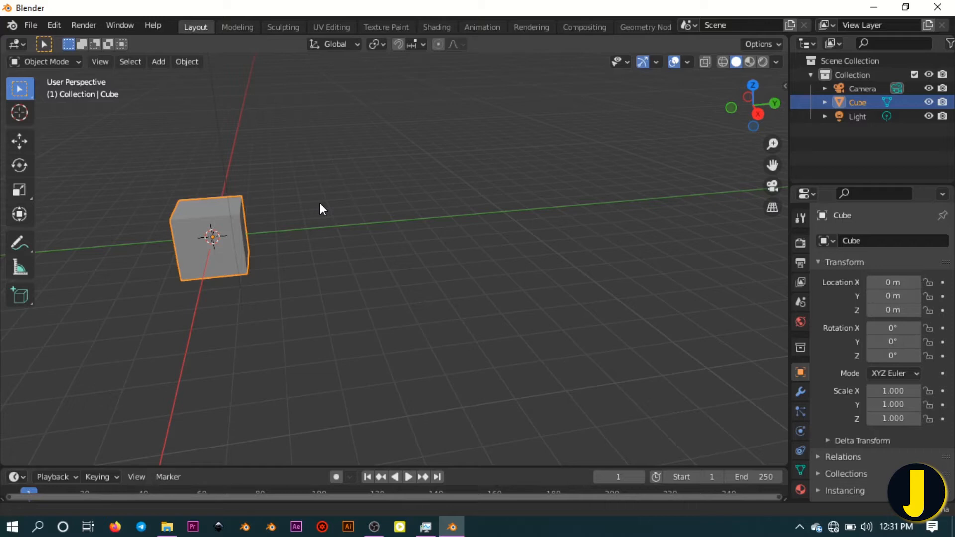
shift+middle_drag(320, 203, 394, 226)
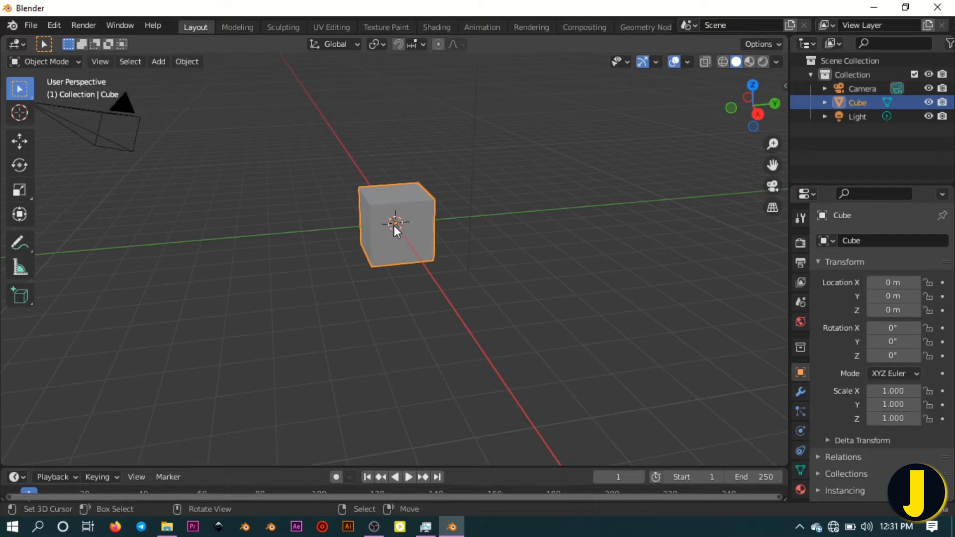
View the cube from above and from a low angle, and zoom out to include the camera and light
middle_drag(394, 226, 417, 257)
scroll(416, 257, up, 3)
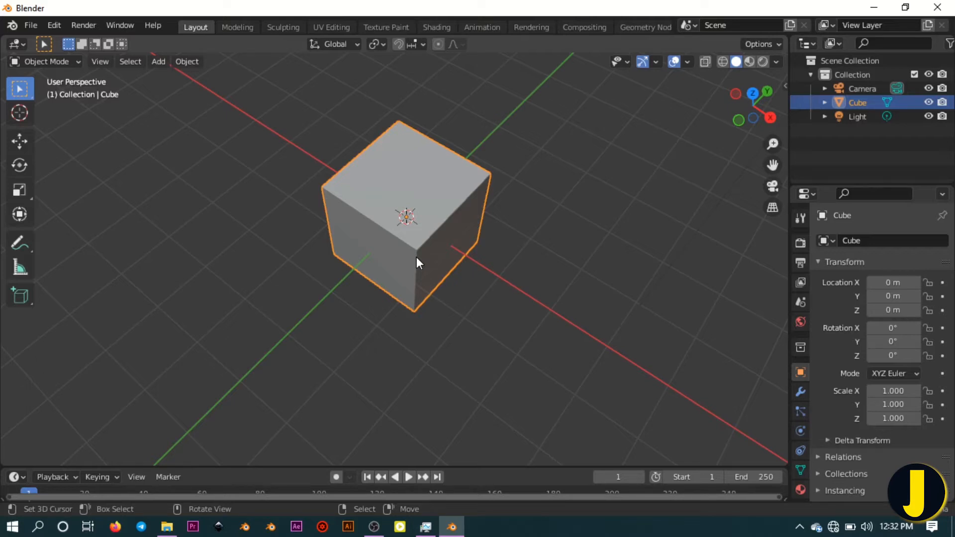
middle_drag(417, 256, 443, 160)
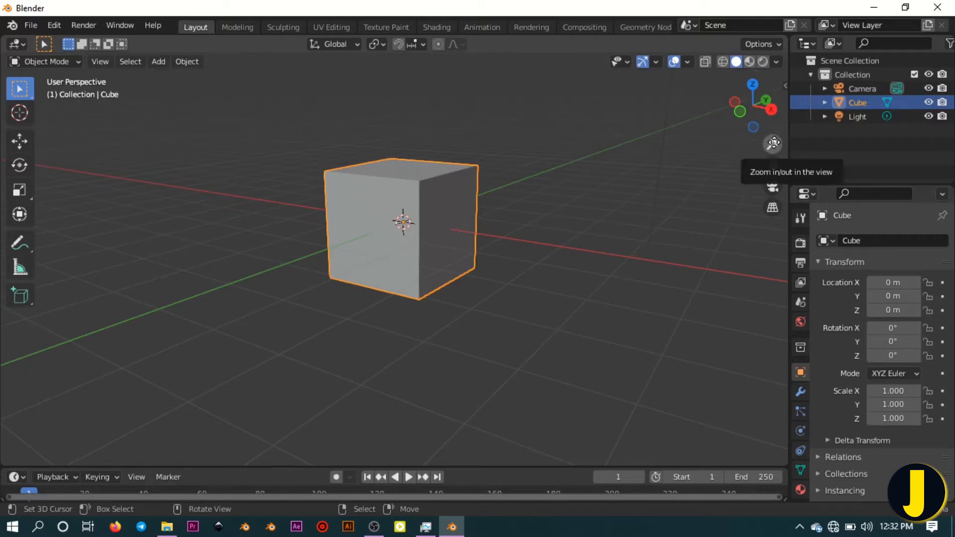
drag(773, 144, 534, 174)
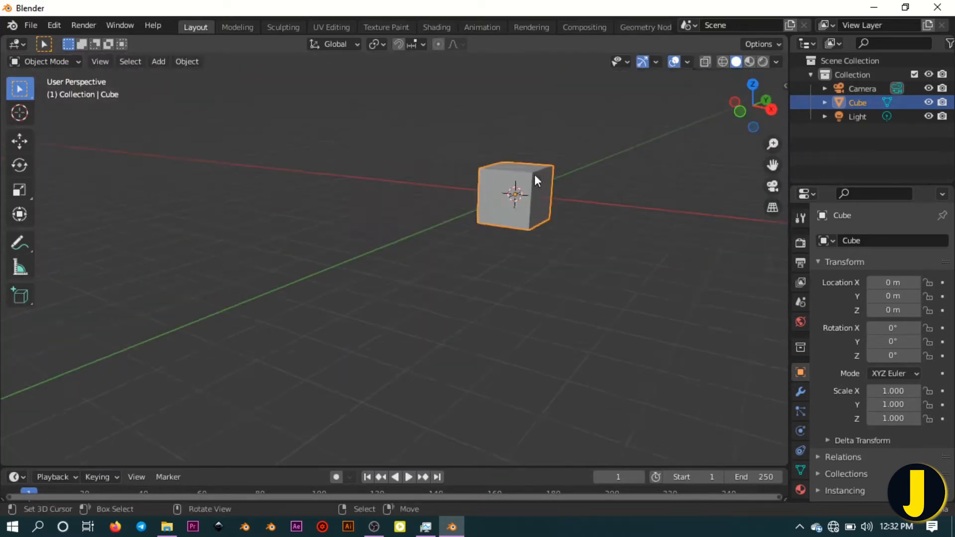
scroll(593, 144, up, 4)
scroll(590, 169, down, 3)
middle_drag(589, 187, 503, 210)
scroll(461, 233, up, 1)
scroll(462, 234, down, 4)
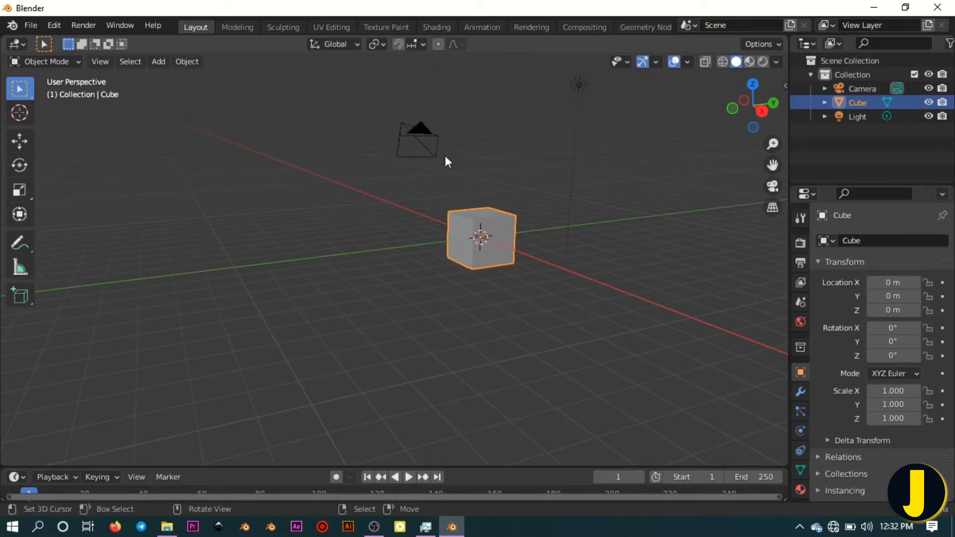
Select the camera, the light and the cube one after another in the 3D view
click(415, 130)
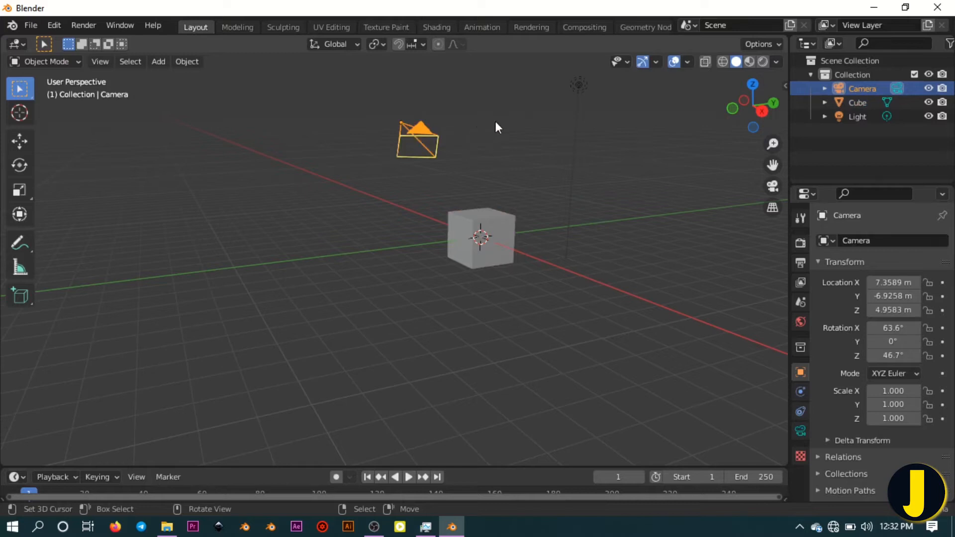
click(577, 84)
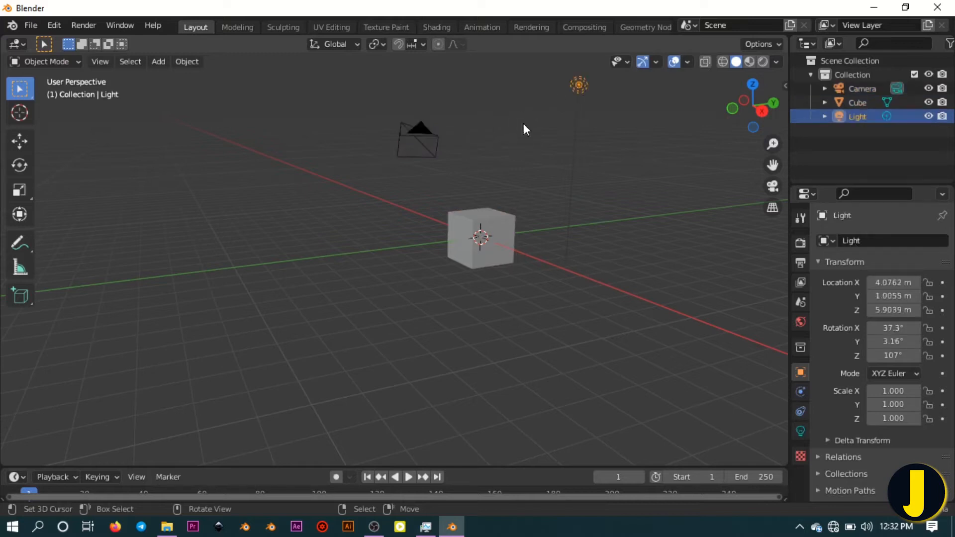
middle_drag(524, 123, 491, 247)
click(412, 236)
scroll(411, 240, down, 3)
scroll(441, 239, up, 4)
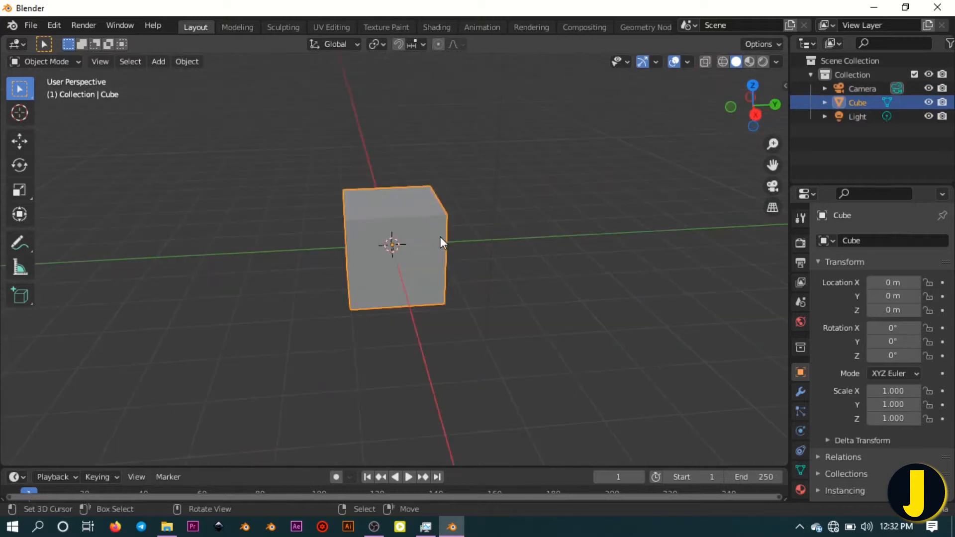
Examine the cube up close from several angles and in the Right Orthographic view
middle_drag(390, 255, 415, 220)
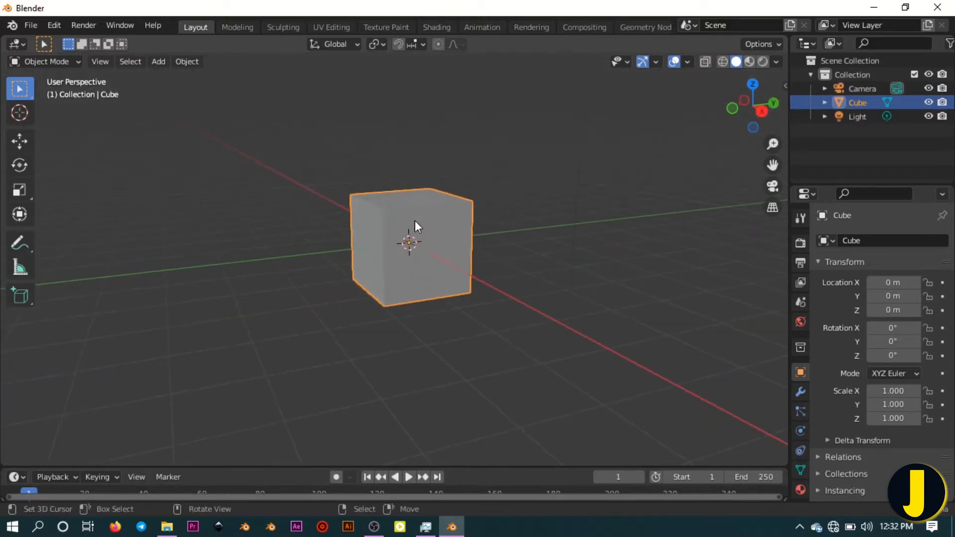
scroll(415, 220, up, 2)
scroll(404, 211, down, 2)
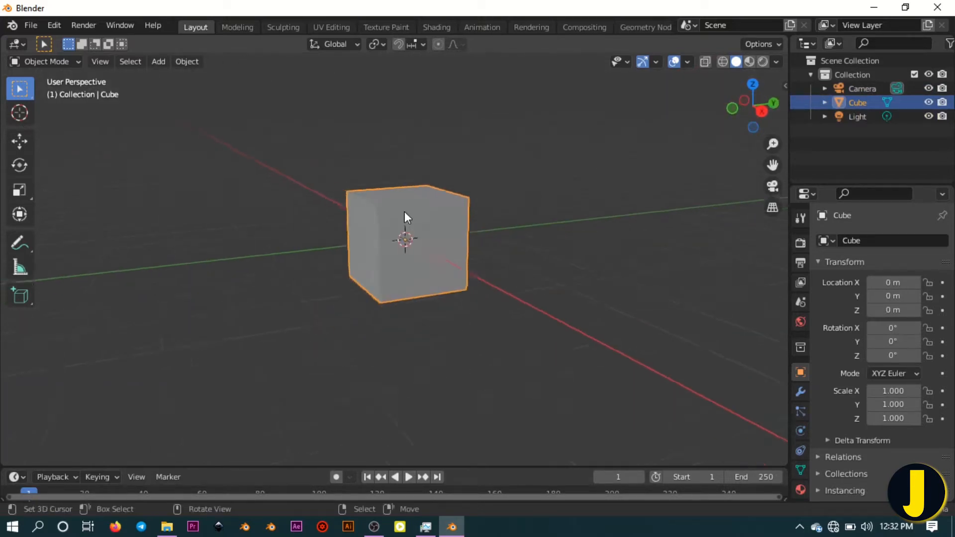
scroll(407, 219, up, 2)
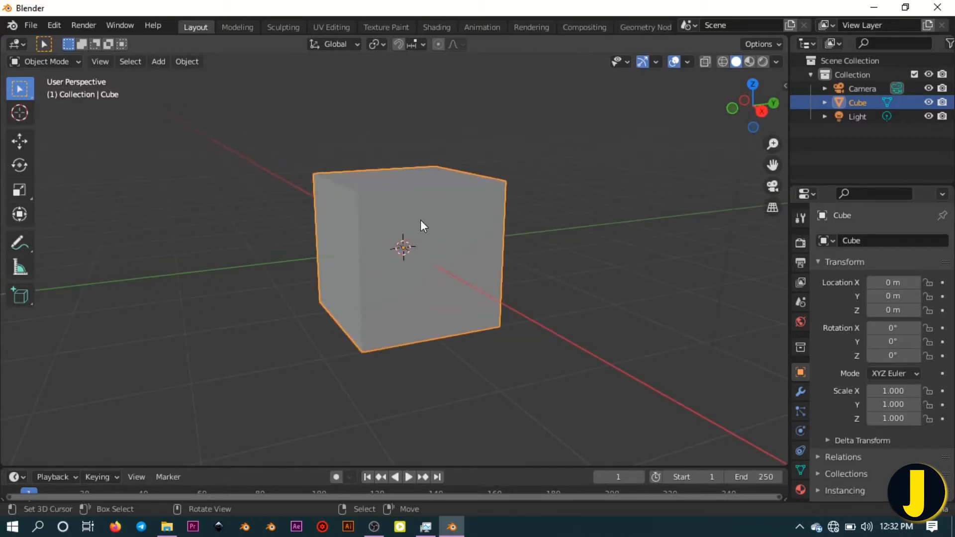
middle_drag(419, 243, 392, 255)
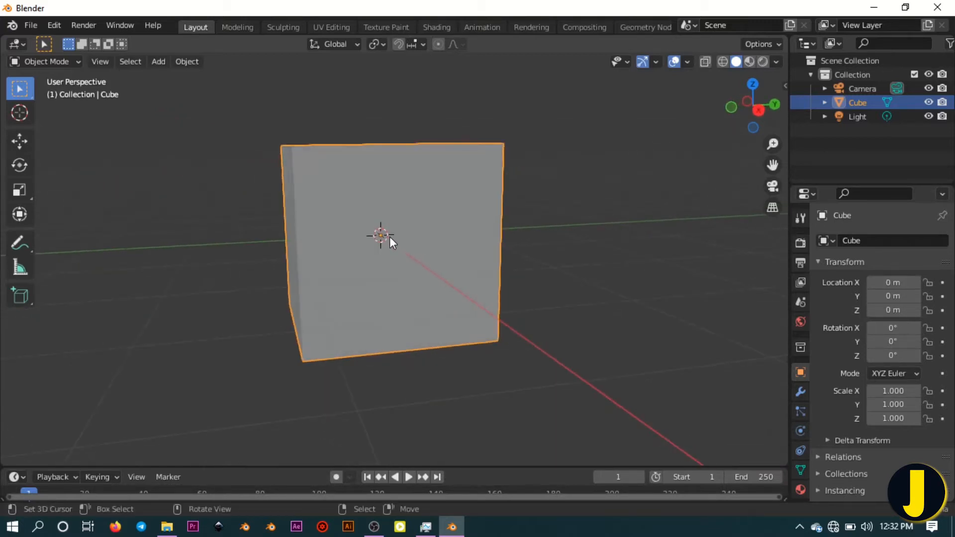
scroll(390, 236, down, 2)
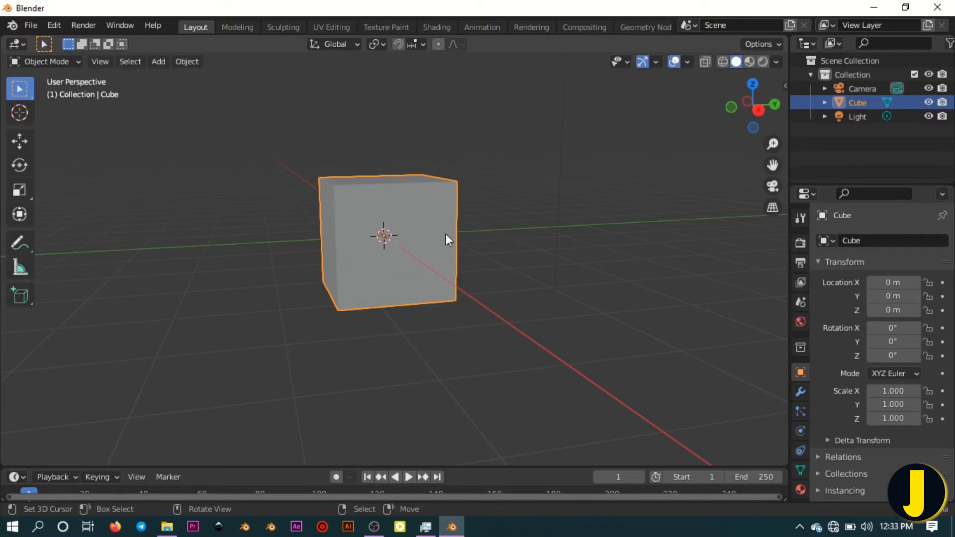
click(757, 109)
scroll(352, 204, up, 4)
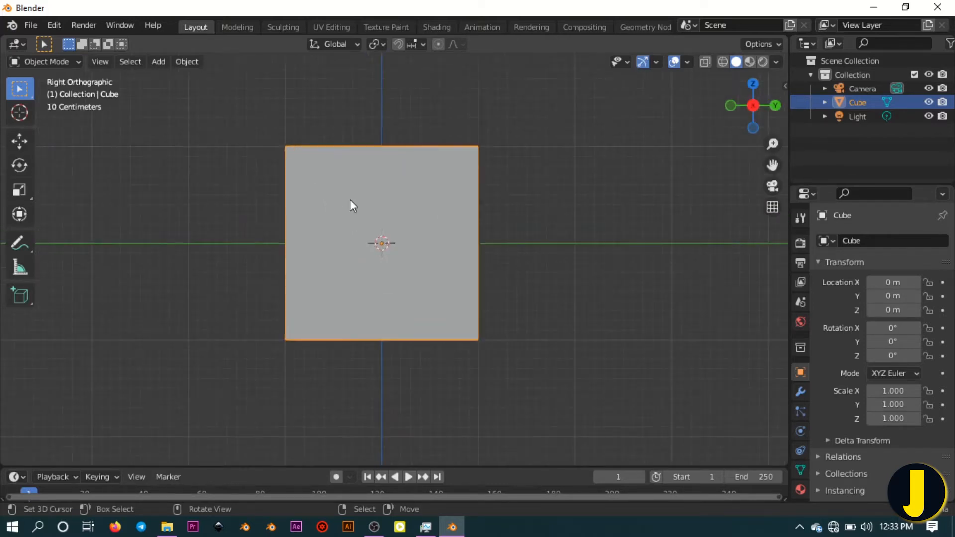
scroll(273, 209, up, 1)
scroll(289, 207, down, 3)
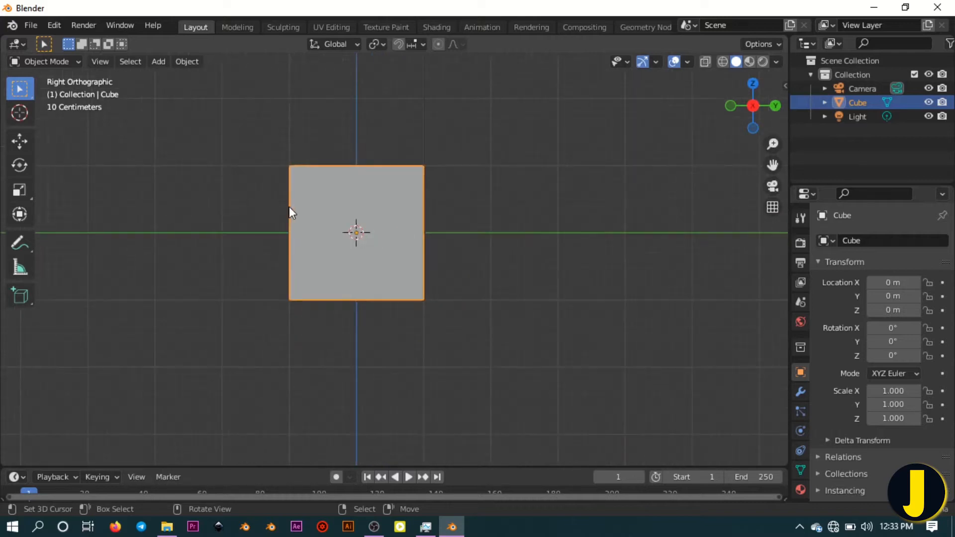
scroll(374, 234, down, 3)
scroll(315, 207, up, 3)
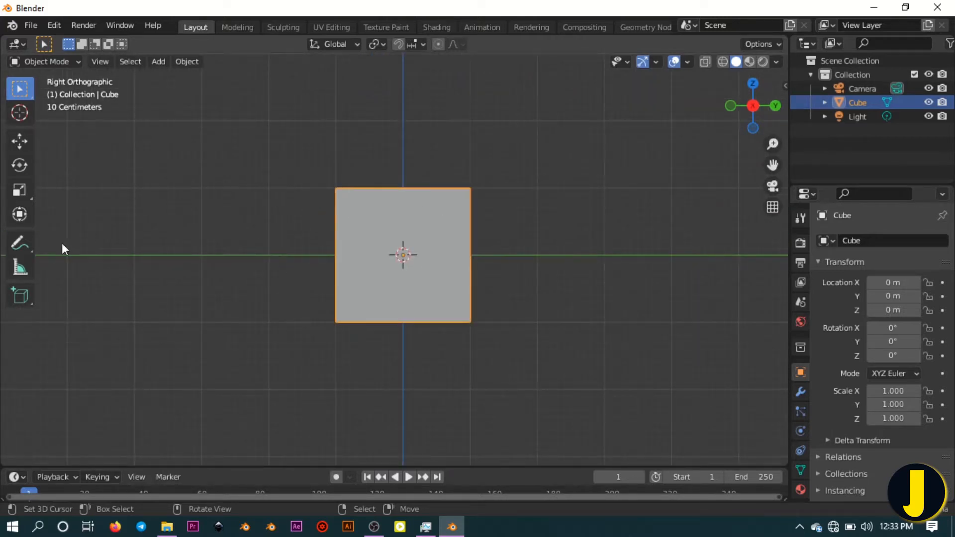
Draw a short annotation stroke just left of the cube, return to Select Box and change to the Front Orthographic view
click(20, 243)
drag(332, 245, 300, 239)
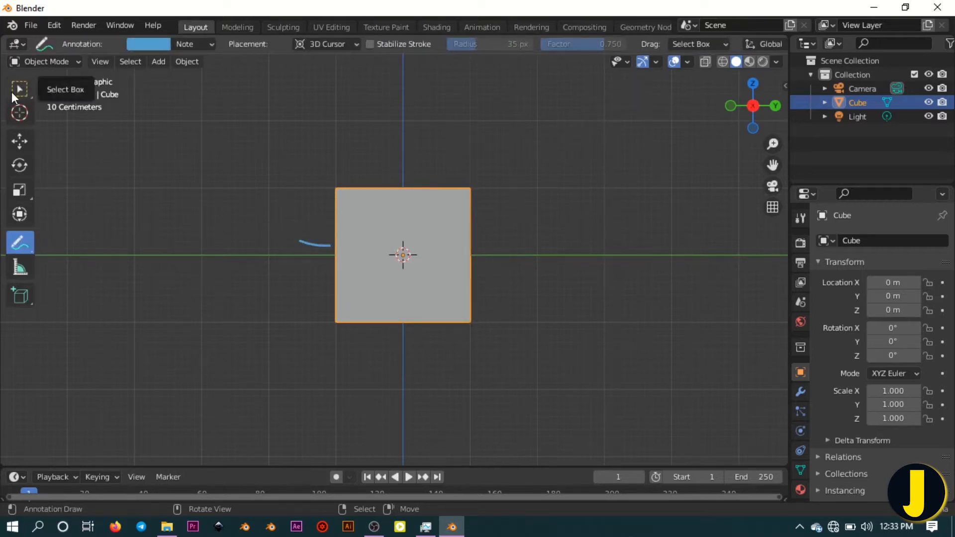
click(19, 90)
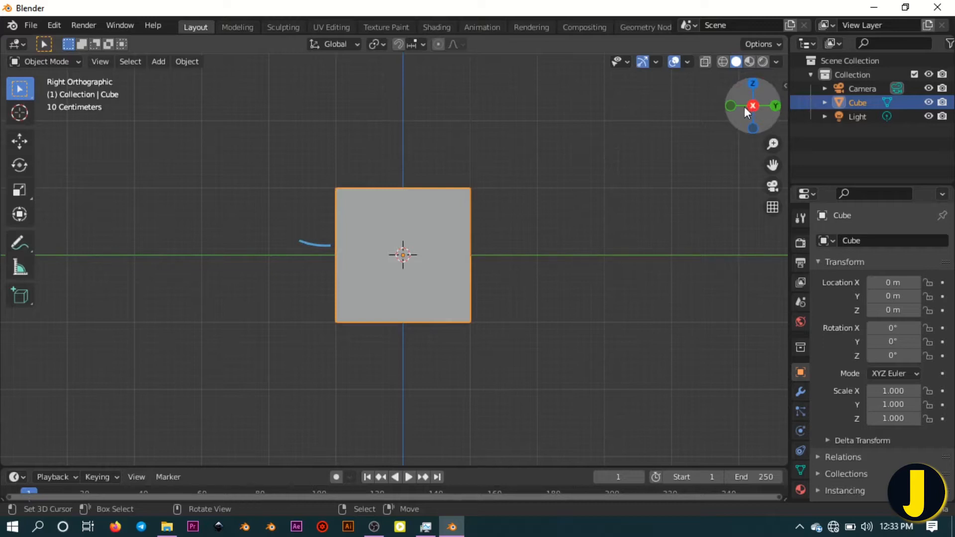
click(730, 105)
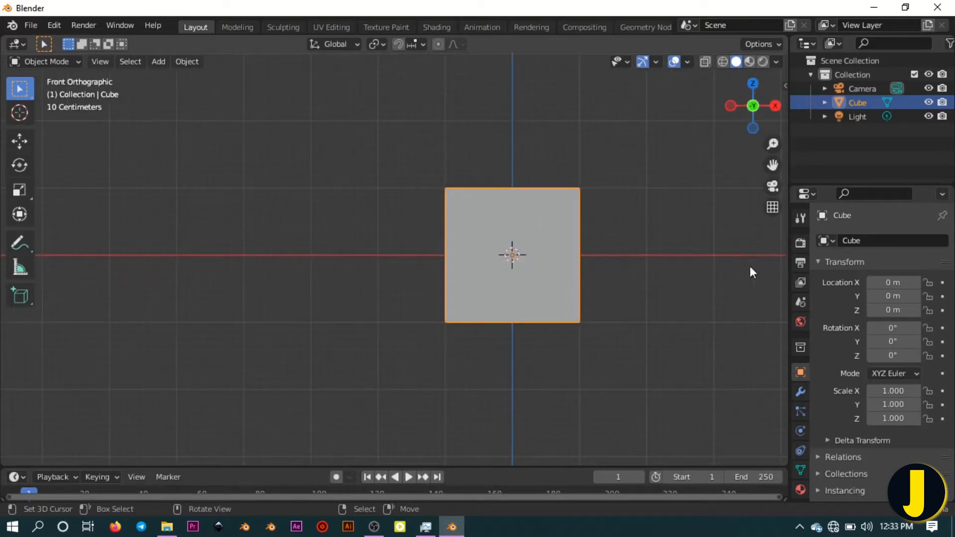
Change to the Top Orthographic view and look at the cube from above at different zoom levels
click(755, 82)
scroll(408, 187, down, 4)
scroll(477, 222, up, 6)
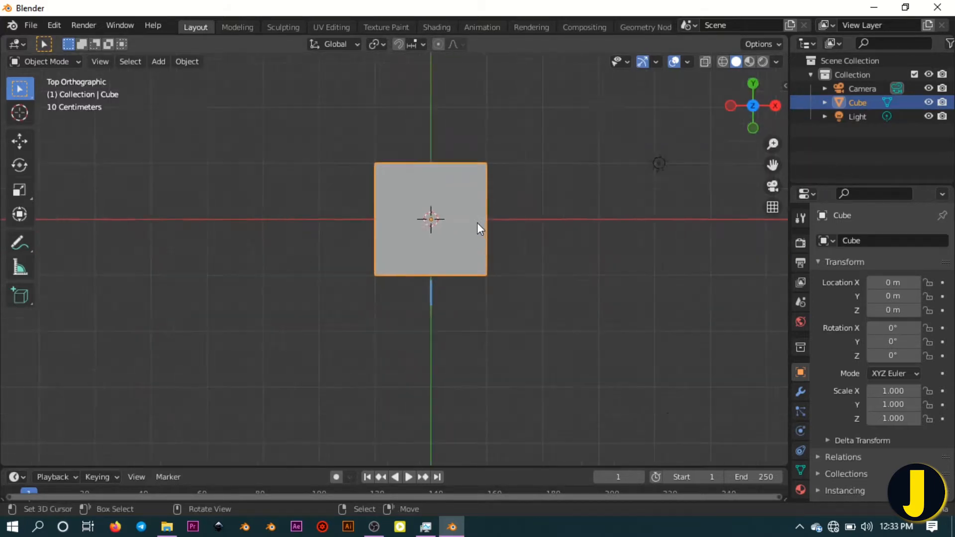
scroll(345, 248, down, 4)
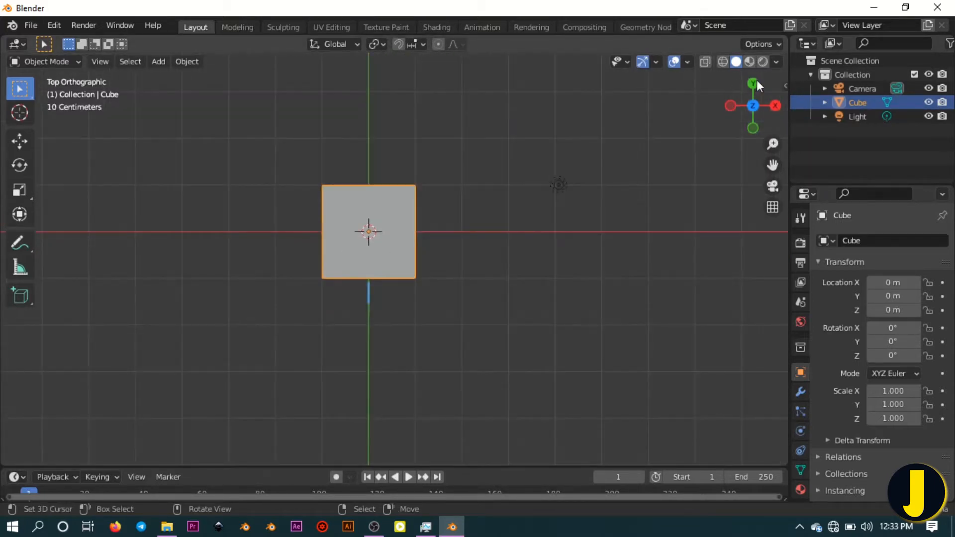
Erase the blue annotation stroke beside the cube with Annotate Eraser and return to Select Box
mouse_move(363, 320)
middle_down()
mouse_move(315, 228)
mouse_move(353, 249)
mouse_move(305, 251)
middle_up()
scroll(349, 256, up, 4)
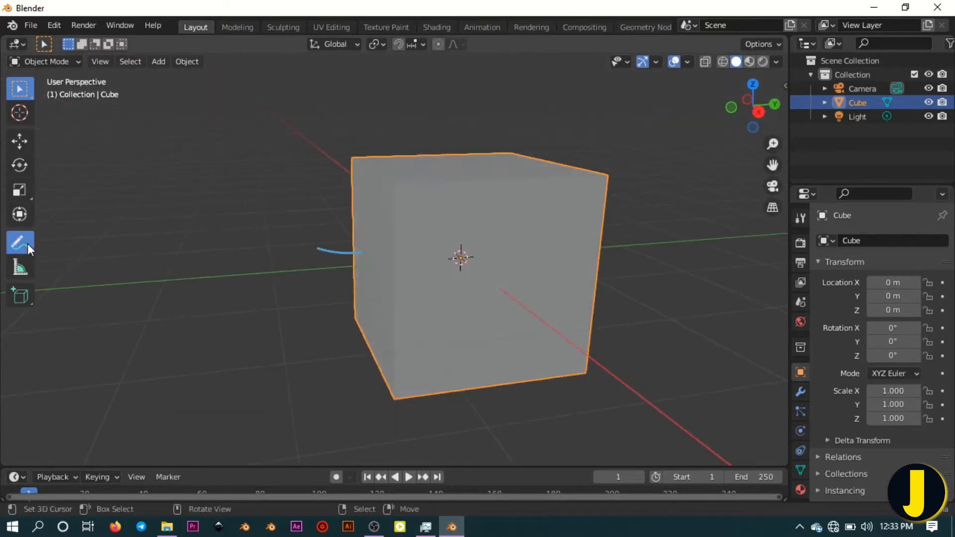
mouse_move(28, 244)
mouse_down()
mouse_move(51, 256)
mouse_move(61, 321)
mouse_up()
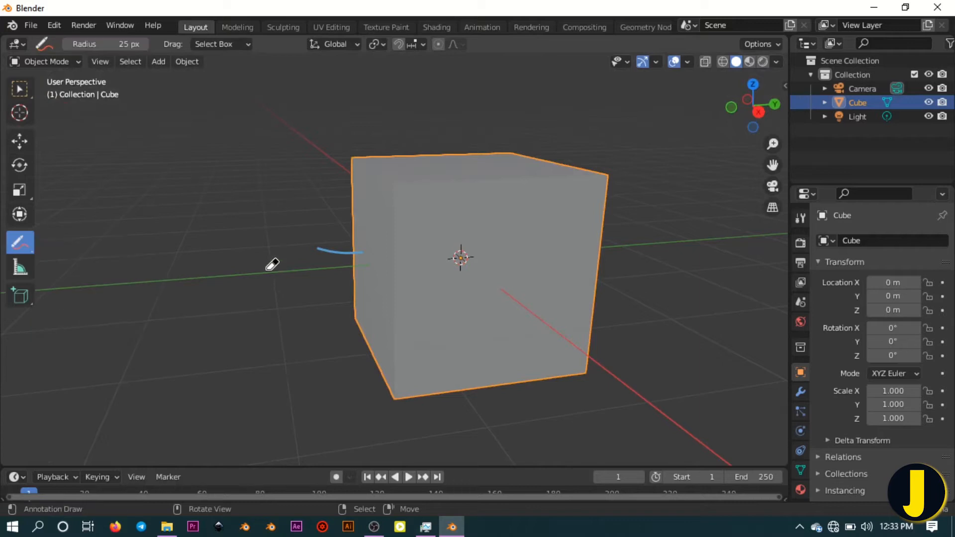
drag(271, 265, 365, 246)
click(20, 89)
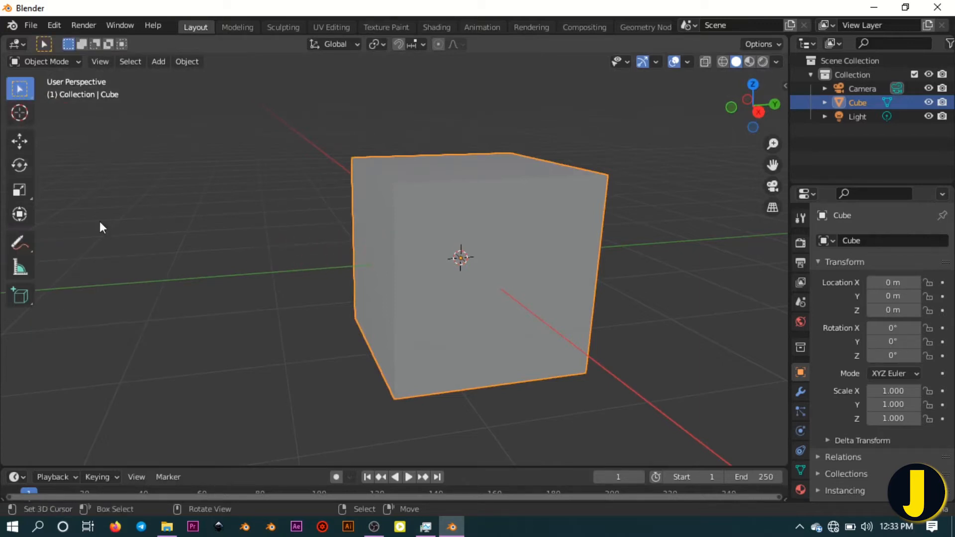
scroll(321, 188, down, 7)
scroll(381, 213, up, 3)
middle_drag(389, 213, 367, 243)
scroll(368, 248, up, 3)
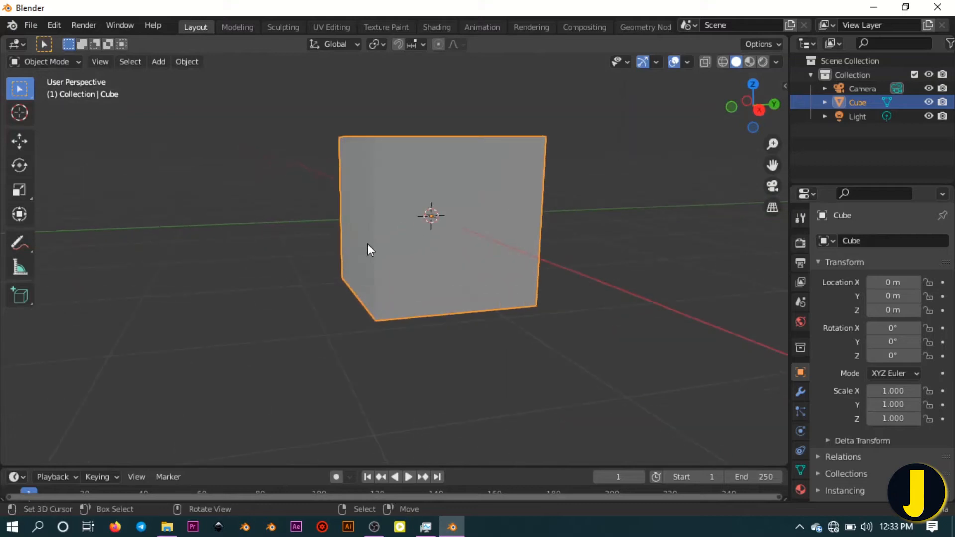
scroll(369, 249, down, 2)
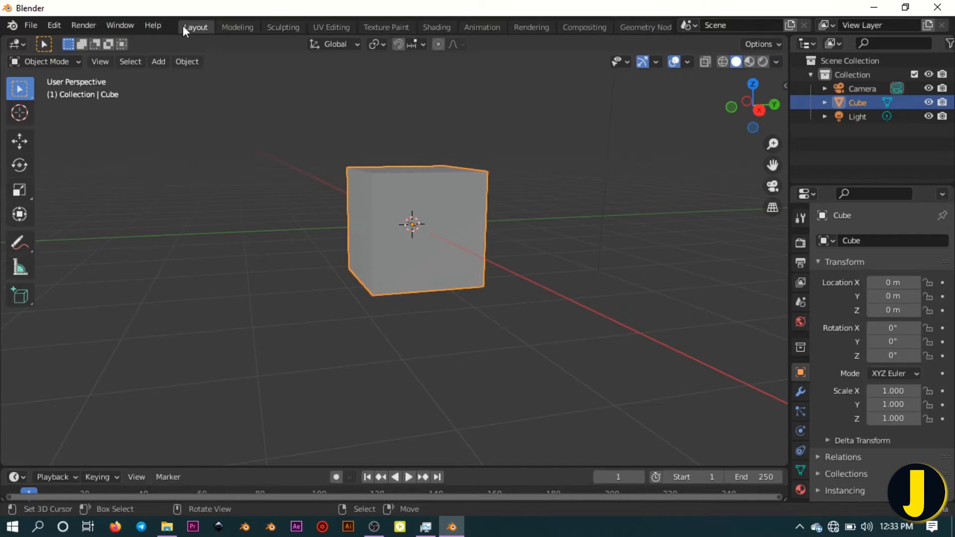
scroll(191, 116, down, 3)
scroll(293, 169, up, 4)
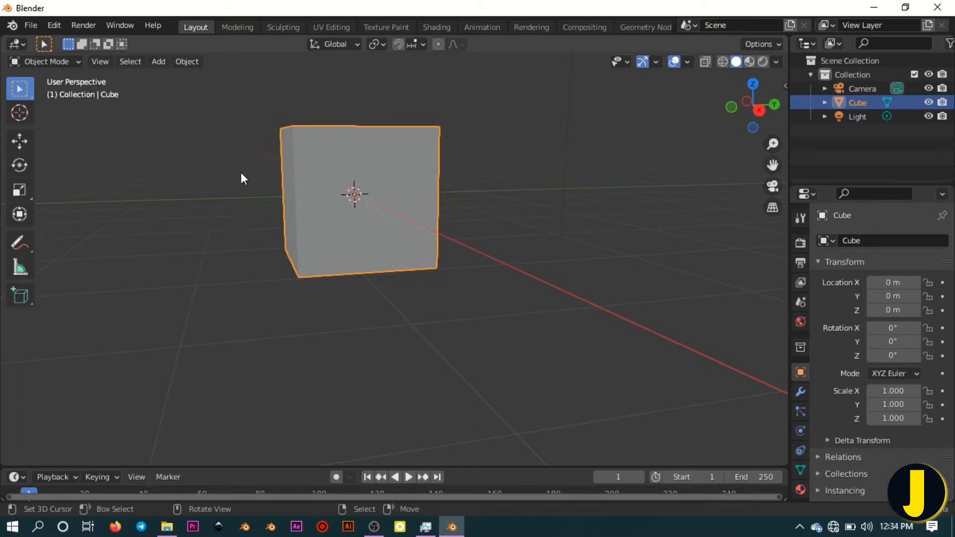
Switch to the Modeling workspace and try to move one of the cube's top corner vertices
click(240, 31)
scroll(409, 294, up, 3)
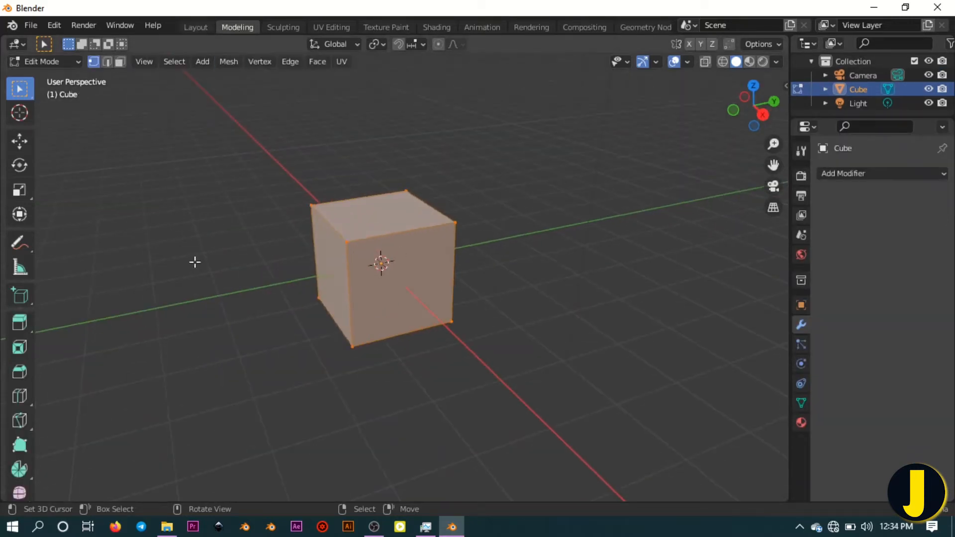
scroll(328, 249, up, 2)
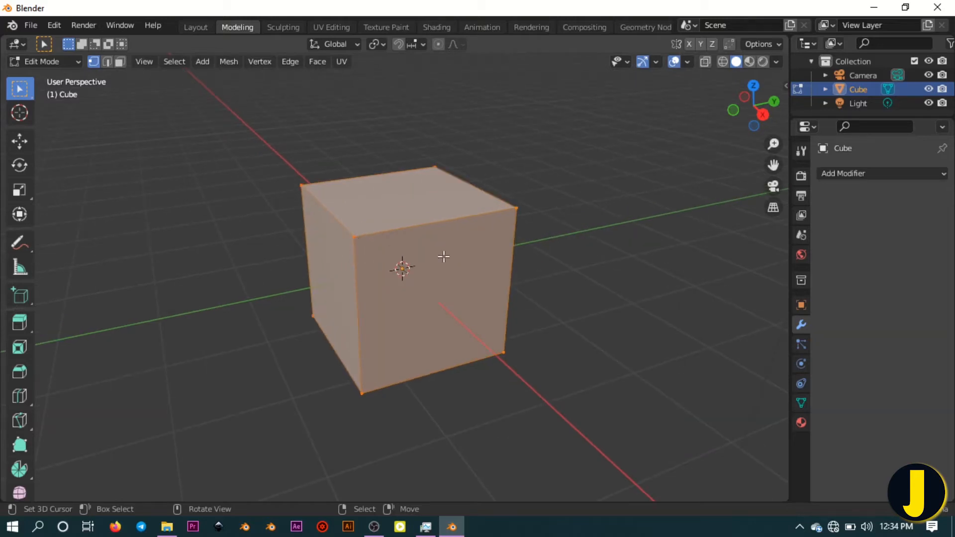
click(522, 206)
key(g)
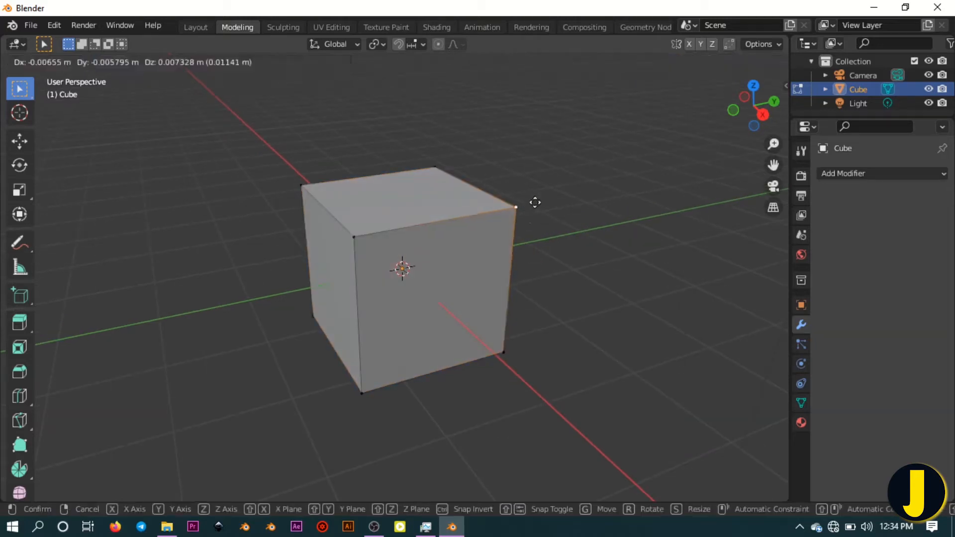
right_click(478, 211)
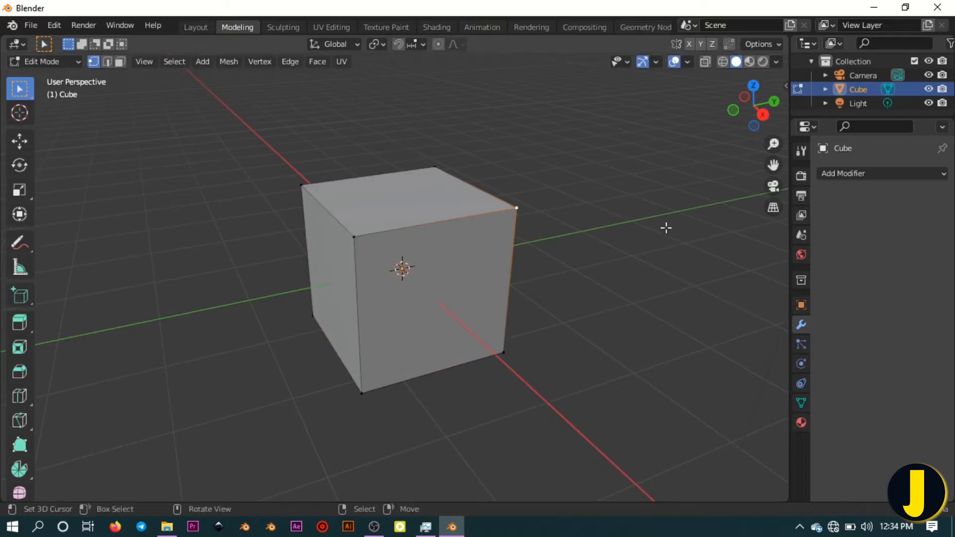
Switch to the Sculpting workspace and bring the cube into close view in Sculpt Mode
scroll(529, 199, down, 1)
scroll(465, 256, up, 1)
middle_drag(433, 314, 398, 279)
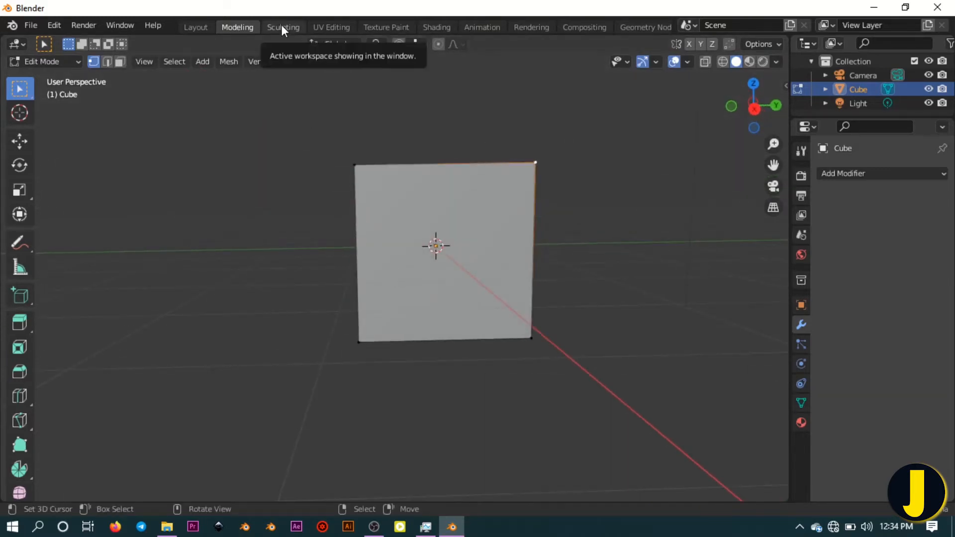
scroll(342, 165, down, 4)
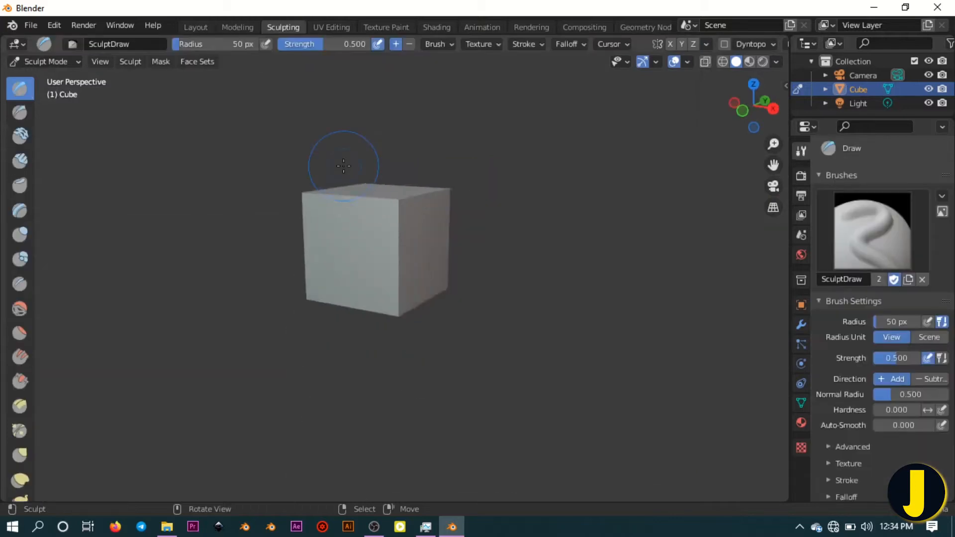
scroll(342, 211, up, 2)
middle_drag(342, 210, 408, 226)
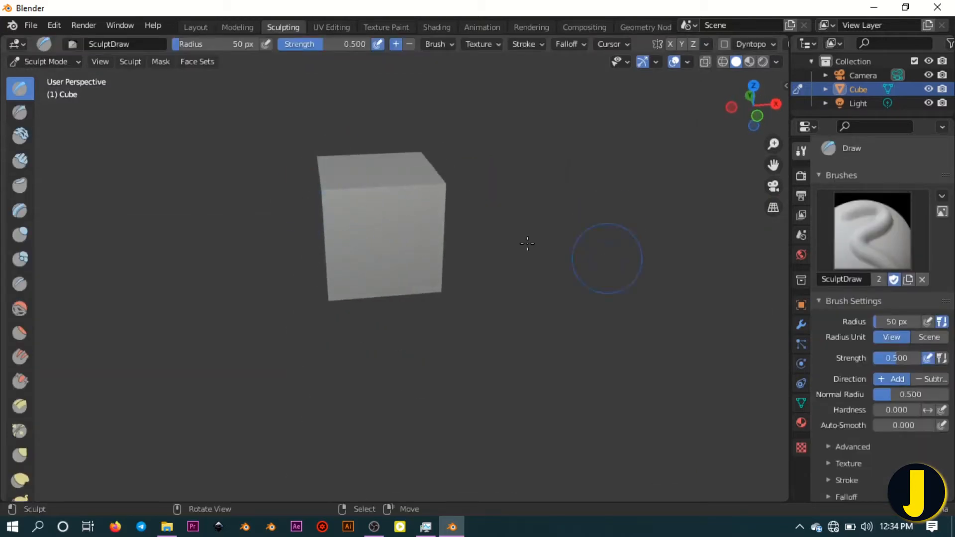
scroll(338, 196, up, 2)
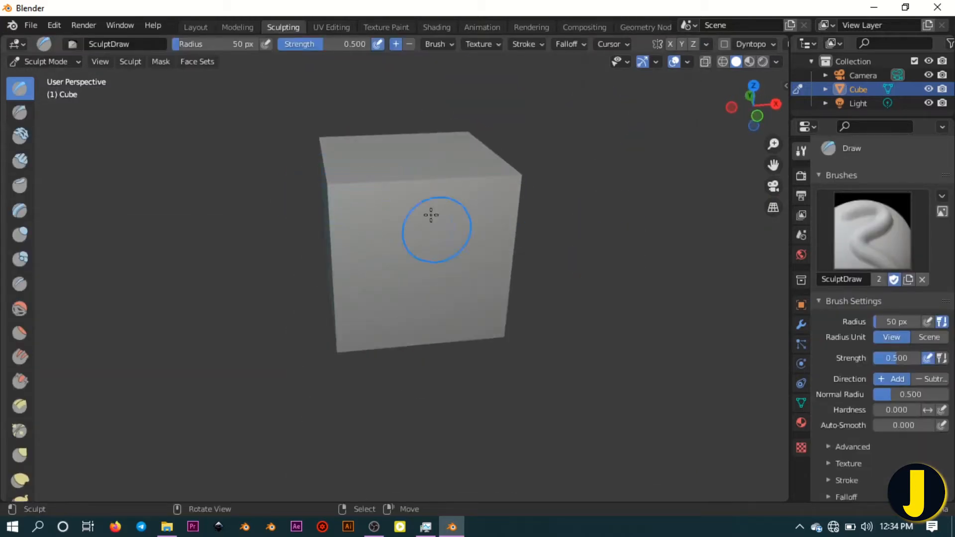
Examine the cube in Sculpt Mode from above and from several sides, near and far
scroll(435, 199, down, 2)
middle_drag(438, 184, 412, 196)
scroll(337, 167, up, 2)
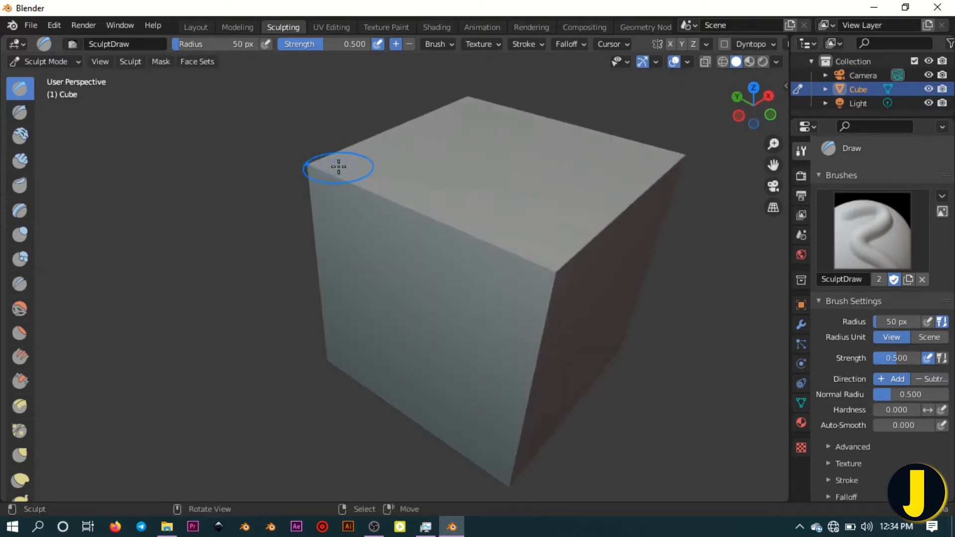
scroll(335, 166, down, 2)
mouse_move(335, 166)
middle_down()
mouse_move(413, 220)
mouse_move(339, 186)
middle_up()
scroll(460, 172, up, 2)
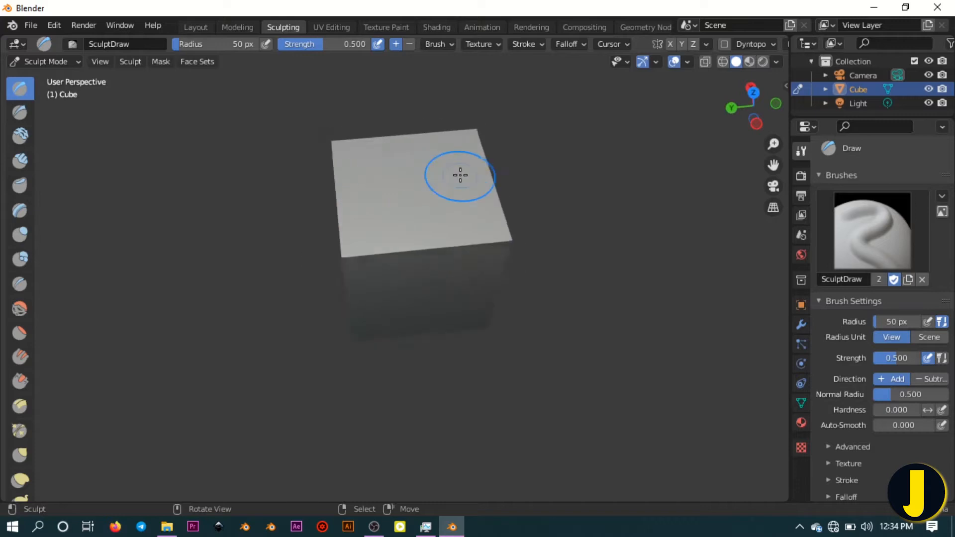
scroll(461, 172, down, 2)
mouse_move(461, 173)
middle_down()
mouse_move(388, 214)
mouse_move(415, 248)
mouse_move(363, 228)
middle_up()
scroll(418, 247, up, 2)
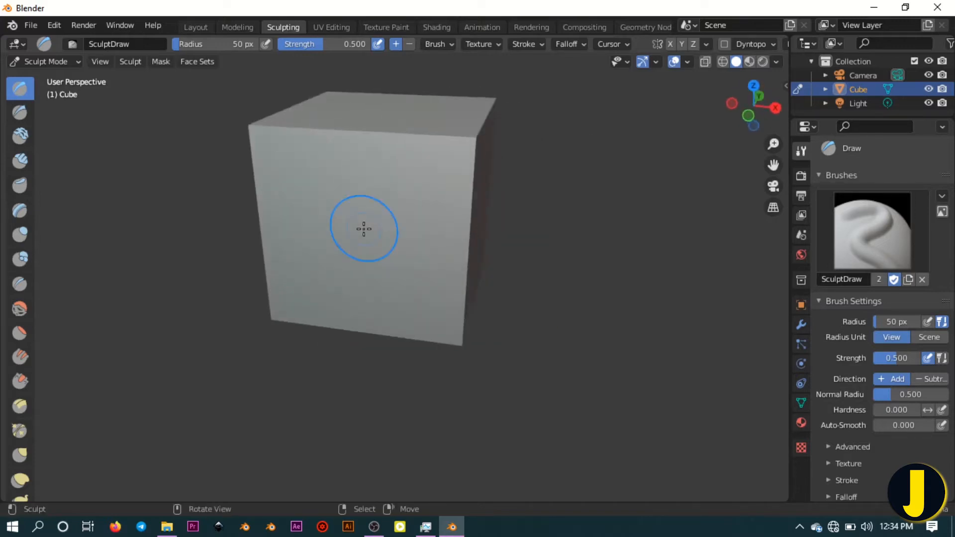
scroll(358, 225, down, 2)
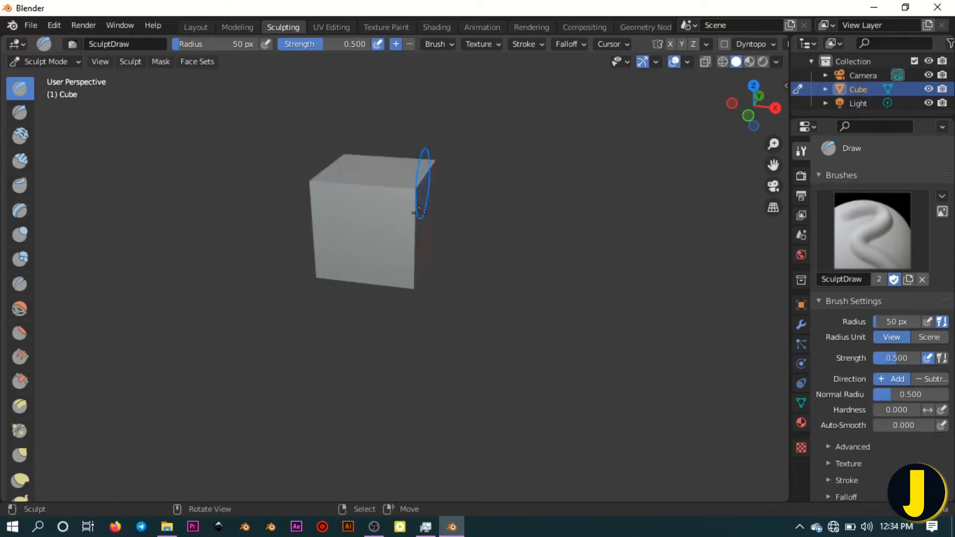
scroll(344, 156, up, 3)
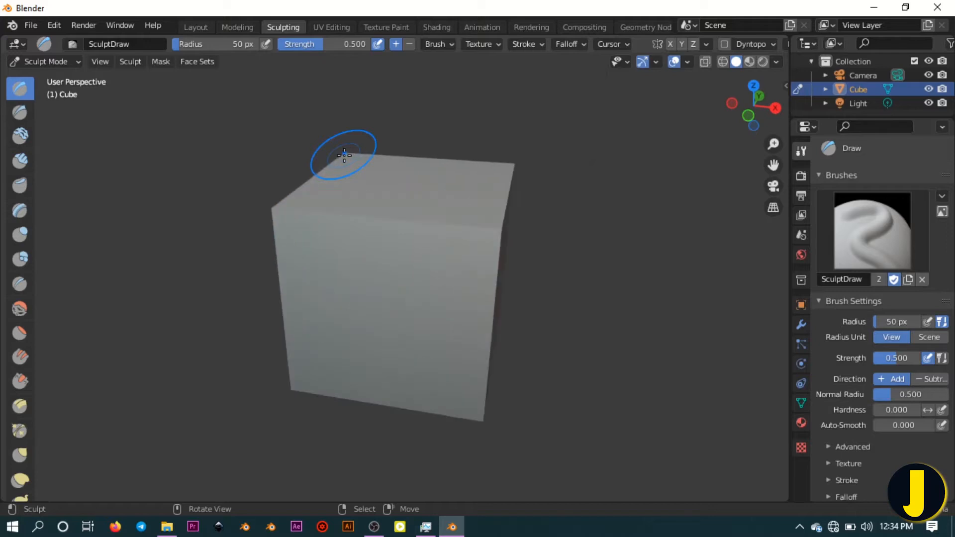
scroll(344, 156, down, 2)
scroll(322, 206, up, 2)
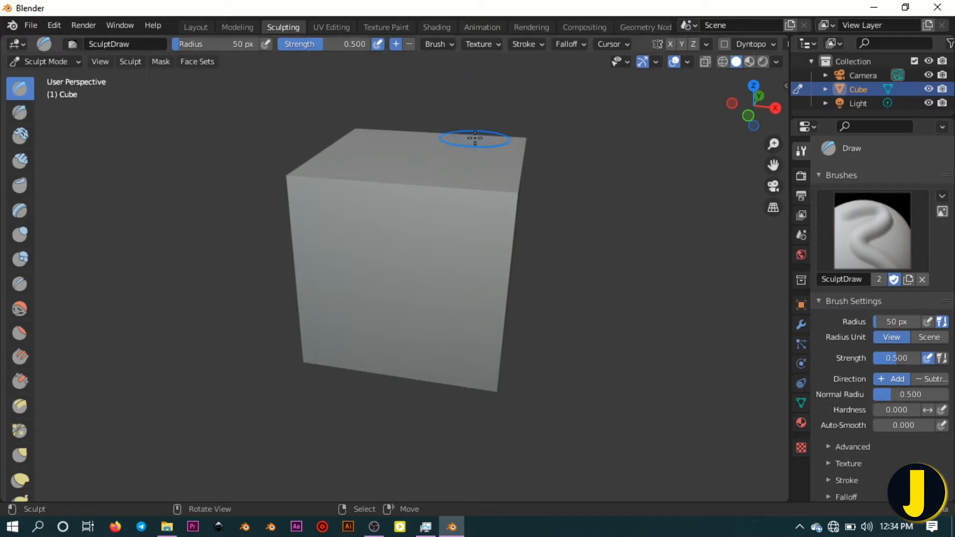
Return to the Layout workspace and bring the cube, camera and light into view together
click(204, 29)
scroll(436, 280, down, 4)
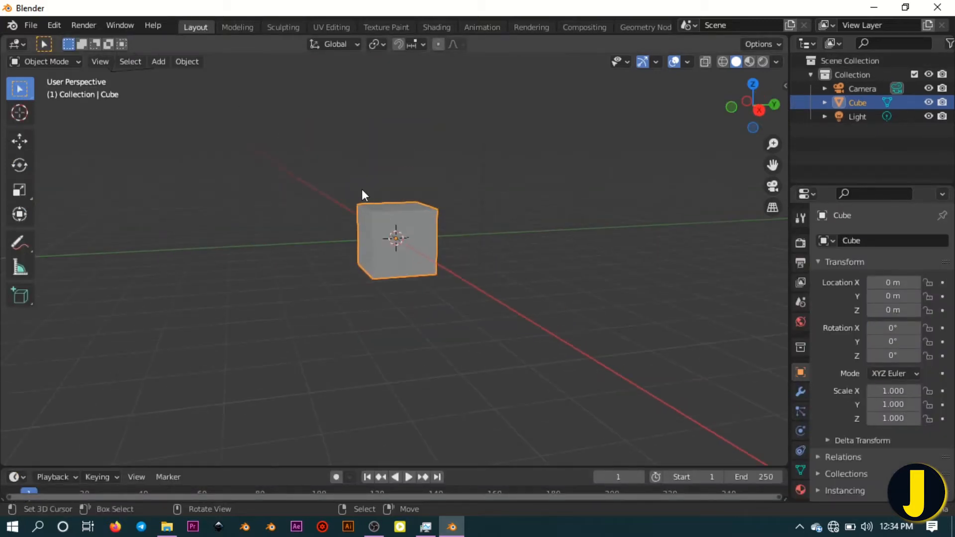
scroll(373, 209, up, 3)
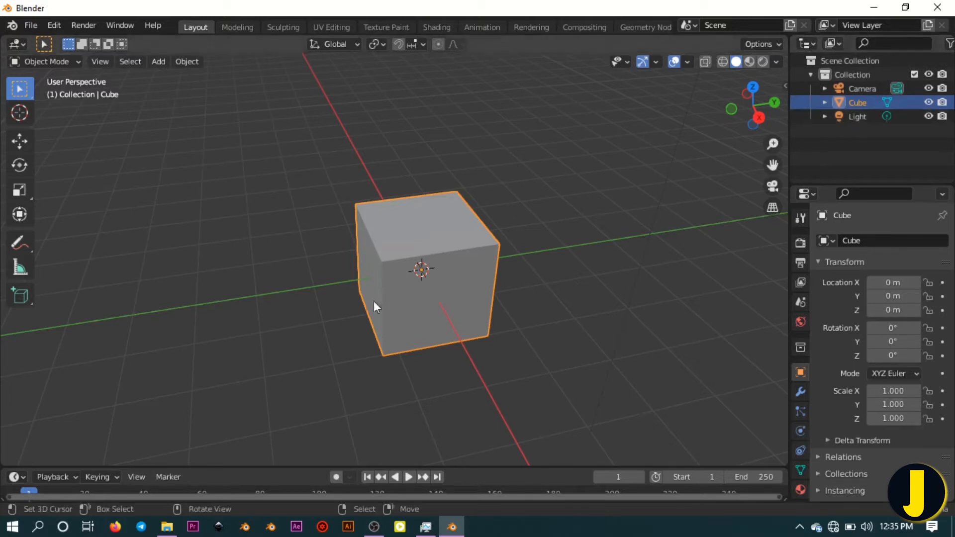
scroll(374, 301, down, 4)
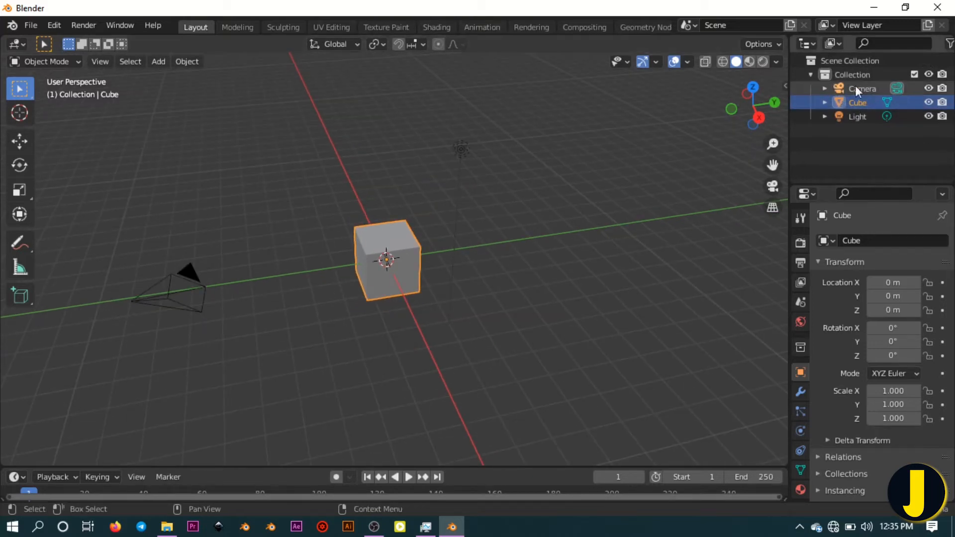
middle_drag(384, 247, 351, 217)
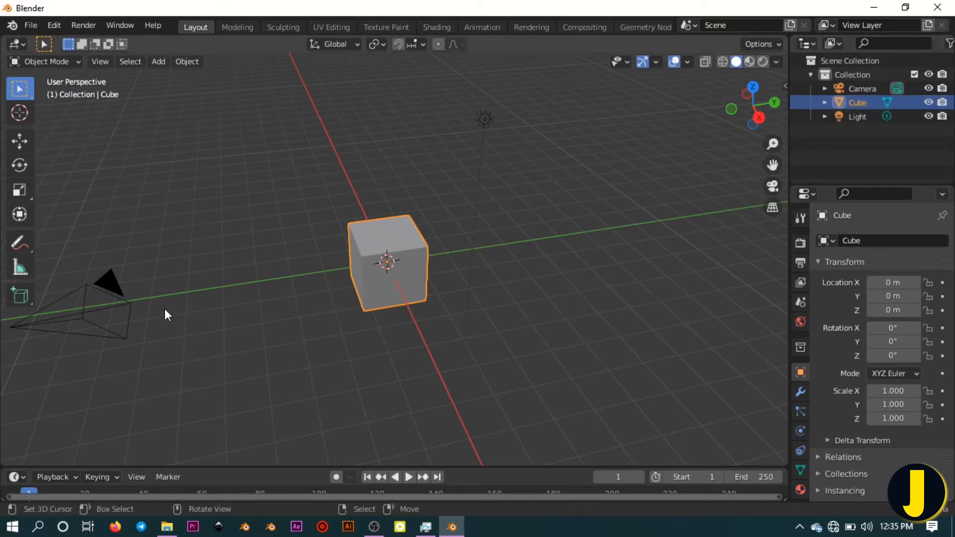
Select the camera in the 3D view, select the light in the Outliner, and view the scene from another angle
click(105, 282)
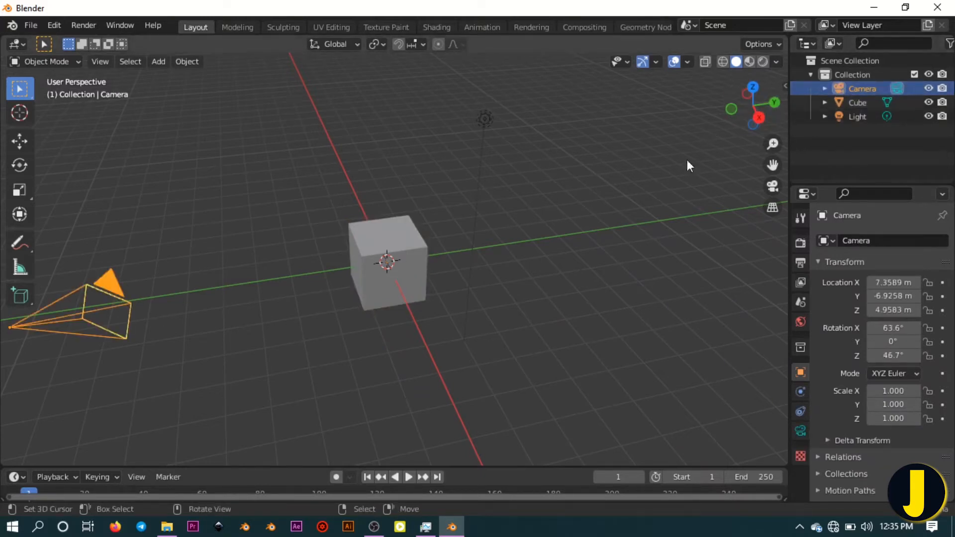
scroll(392, 268, down, 2)
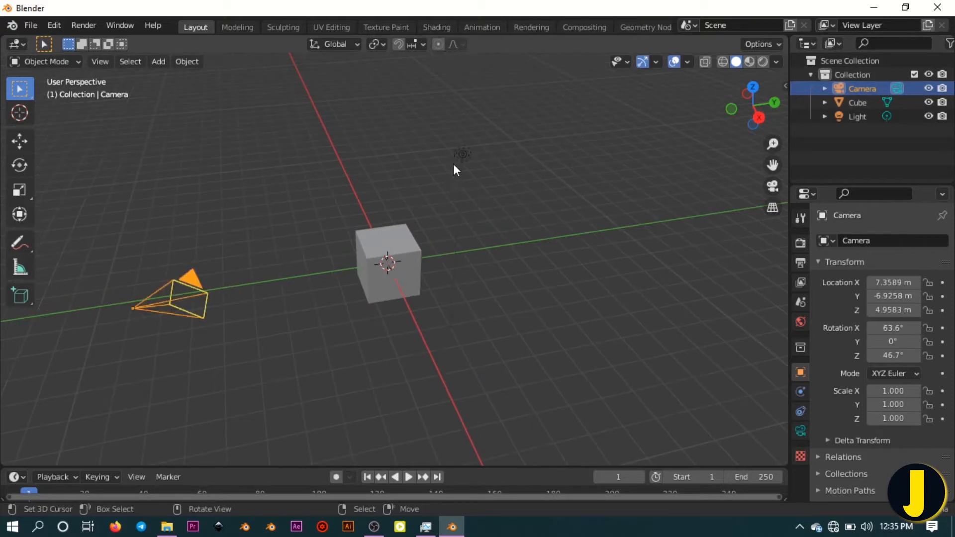
click(854, 113)
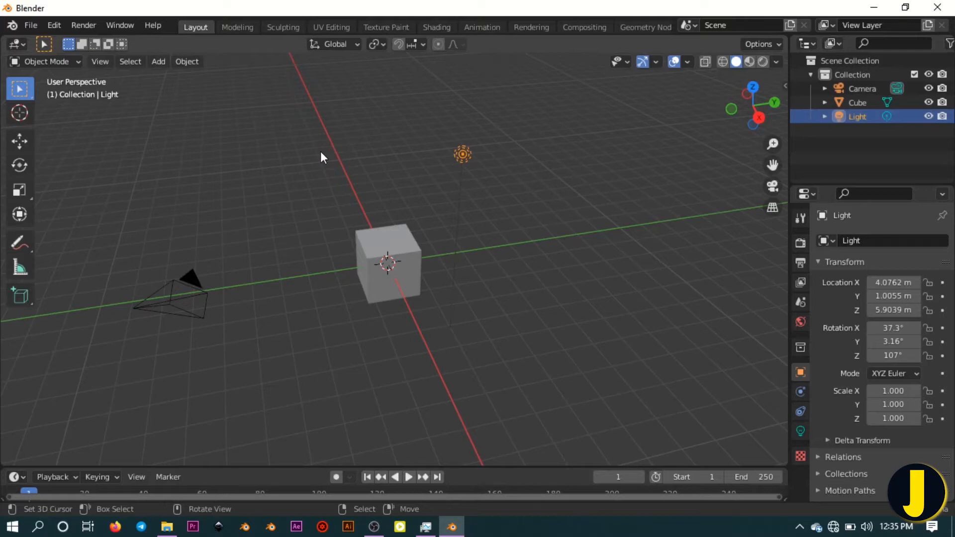
scroll(358, 223, up, 2)
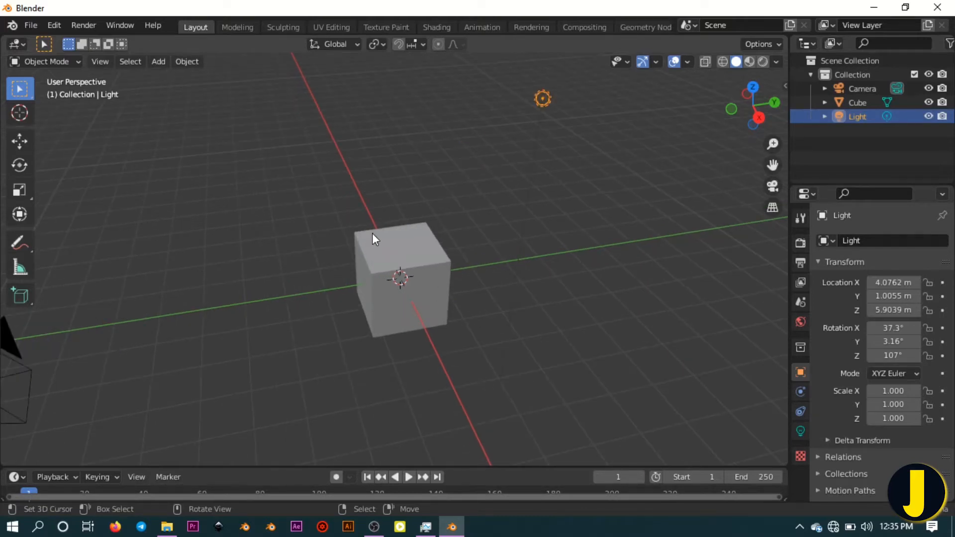
middle_drag(372, 233, 414, 272)
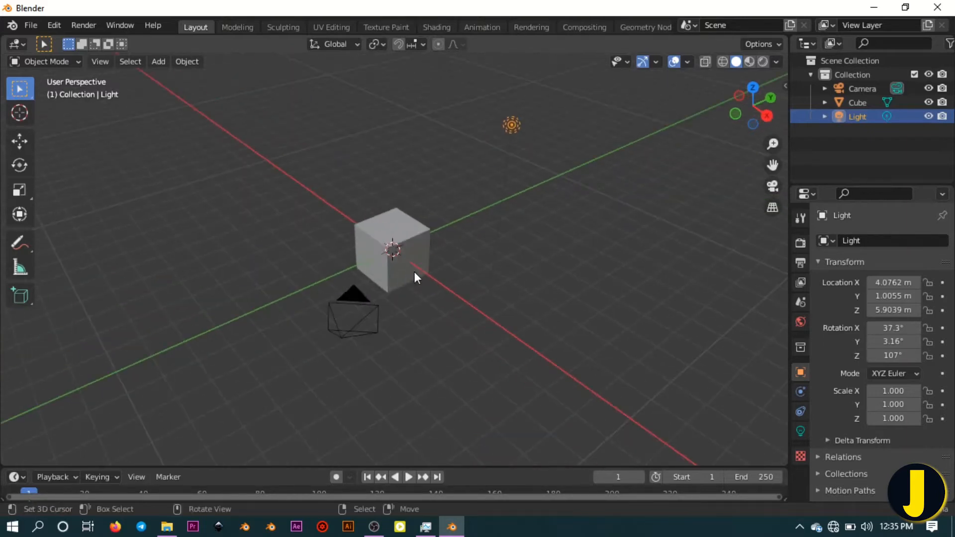
Filter the Outliner by "cub" and select the Cube object from the filtered list
click(879, 44)
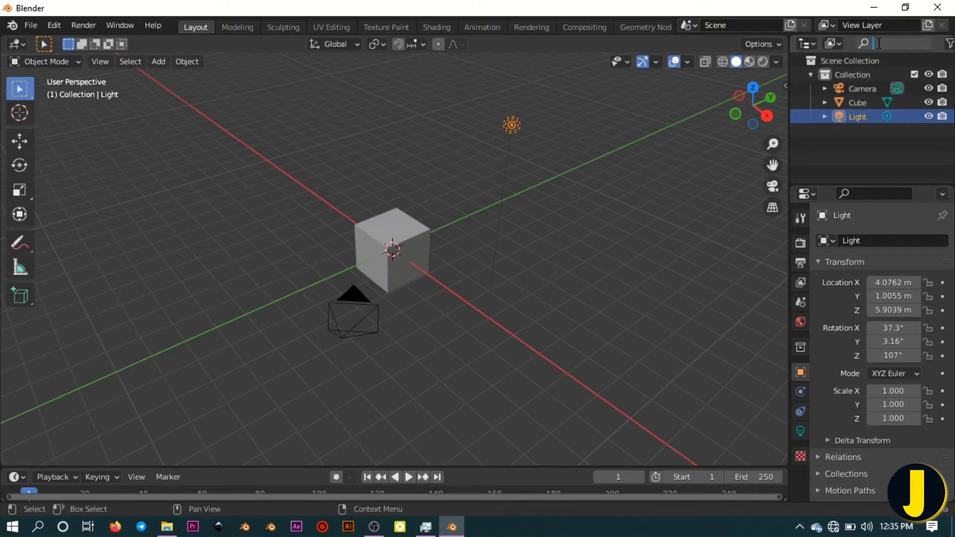
text(cub)
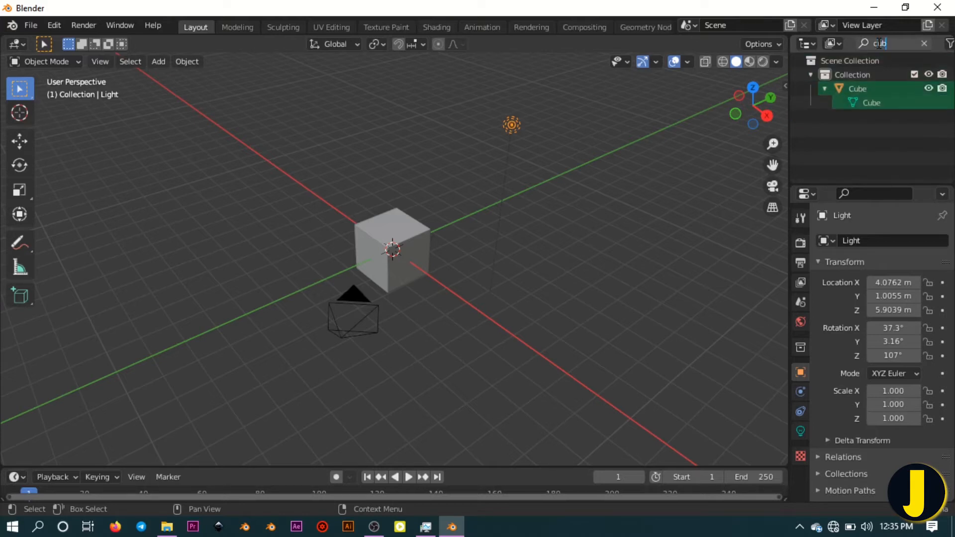
click(850, 92)
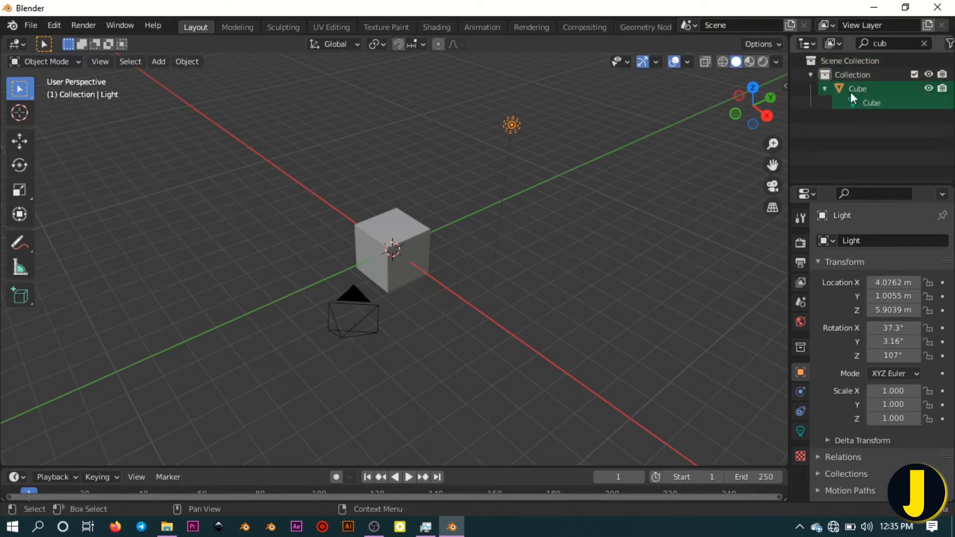
click(849, 91)
scroll(423, 261, up, 5)
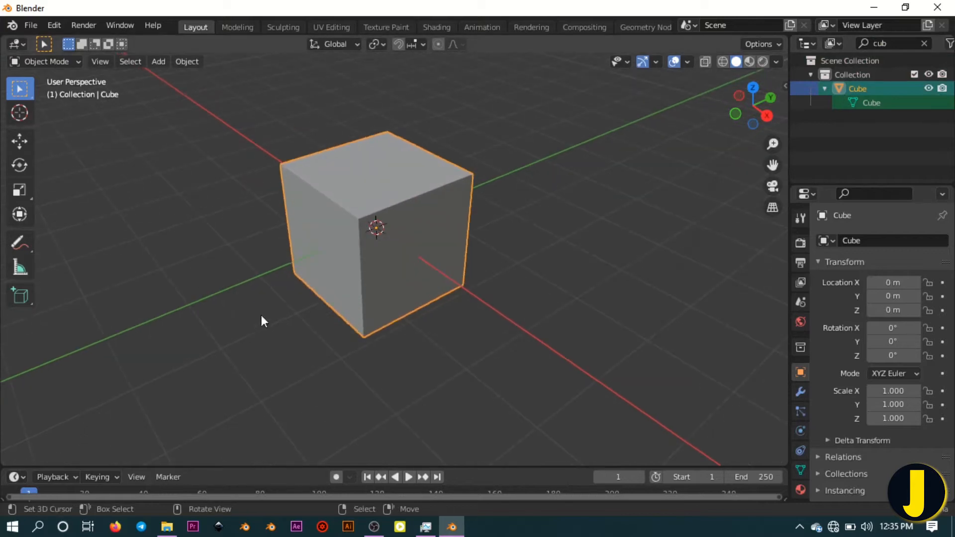
Select the camera, the light and the cube in turn in the 3D view to compare their transform properties
scroll(299, 211, down, 8)
scroll(299, 207, up, 3)
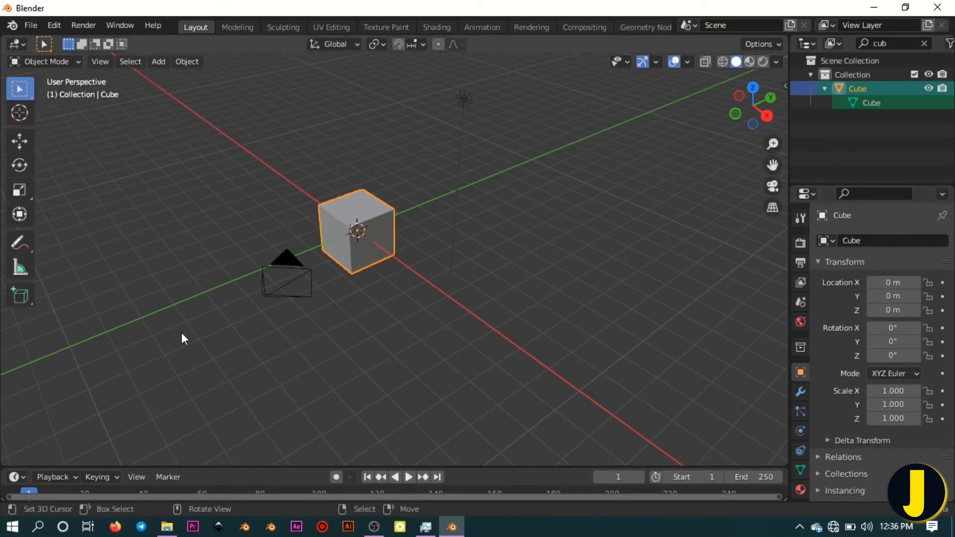
scroll(434, 204, up, 2)
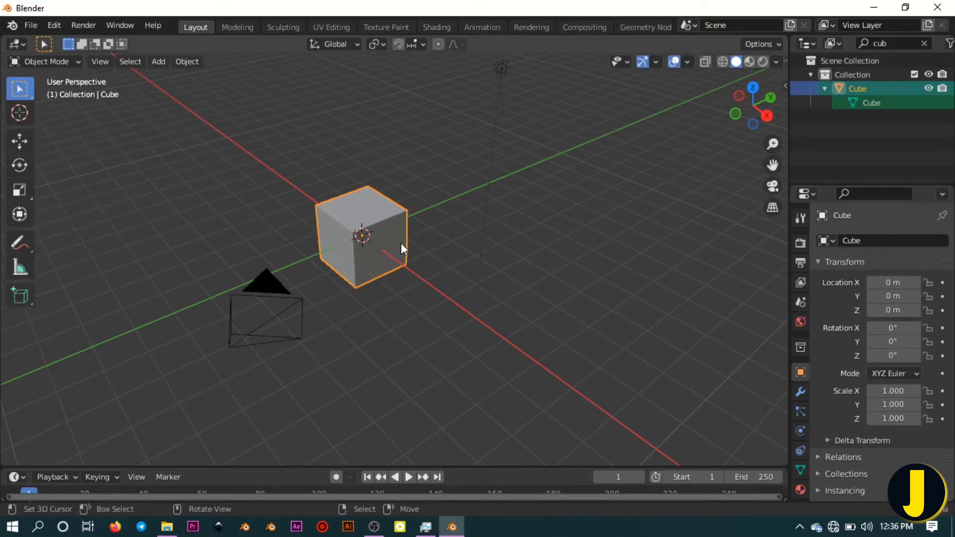
scroll(401, 243, up, 1)
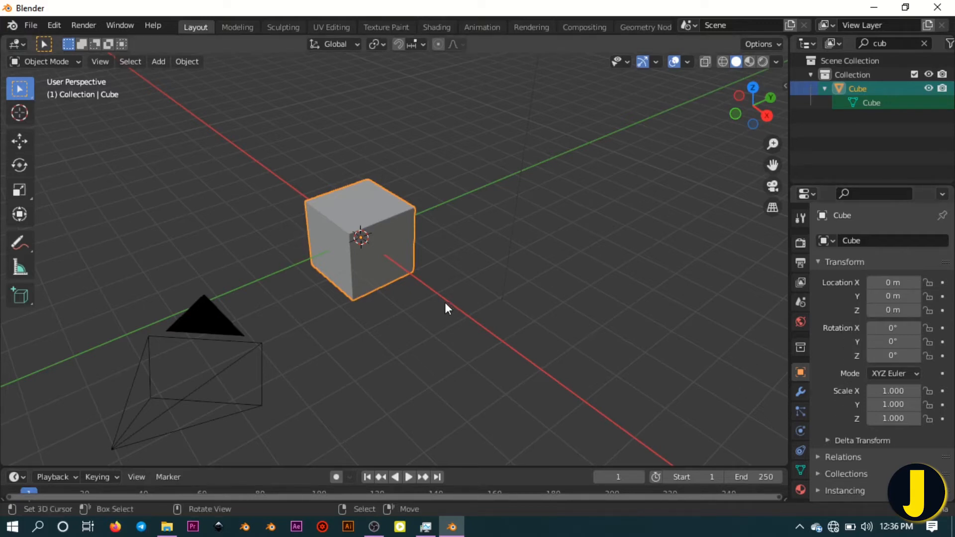
scroll(414, 274, down, 2)
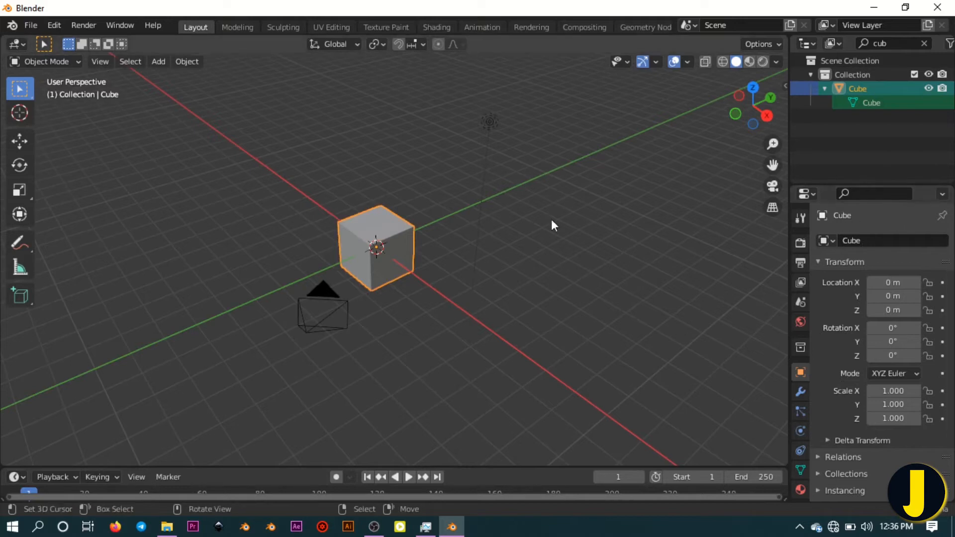
click(316, 292)
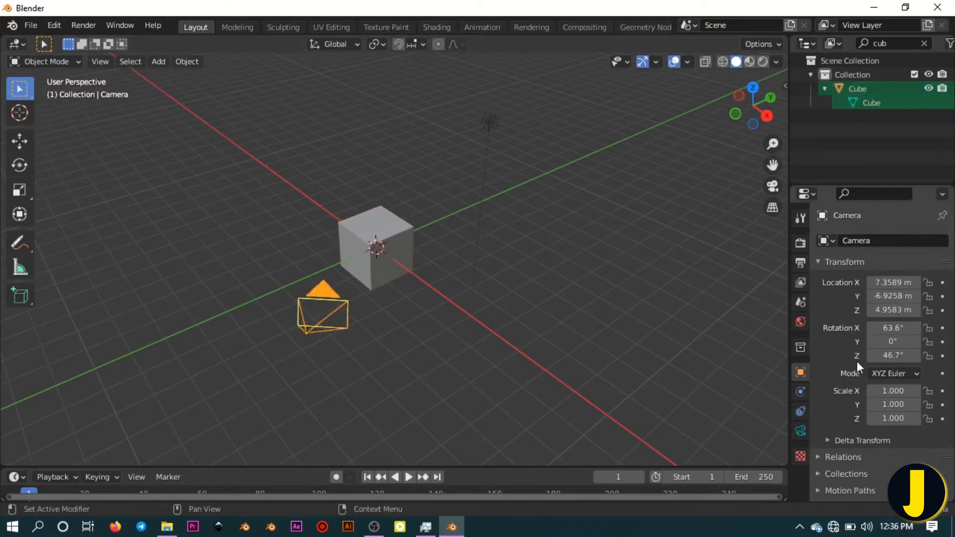
click(491, 122)
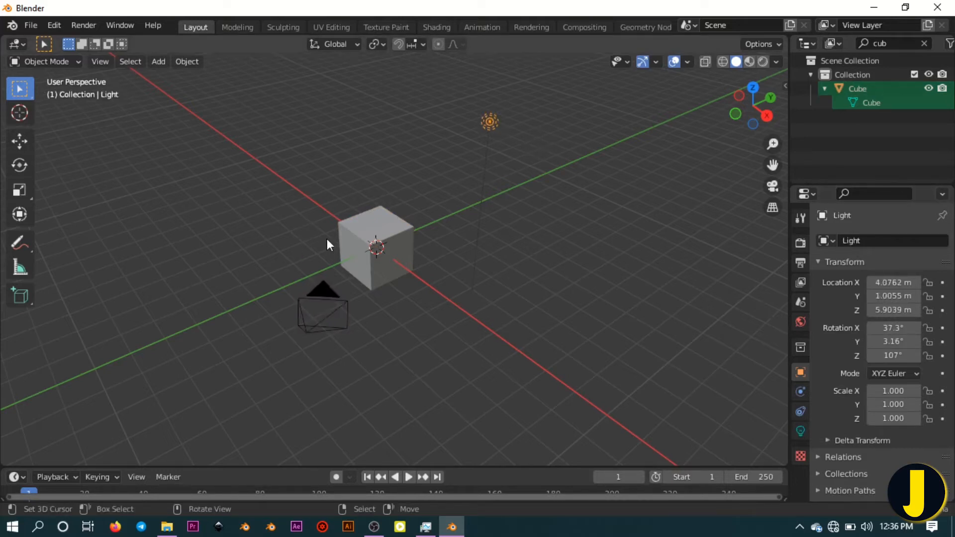
click(343, 242)
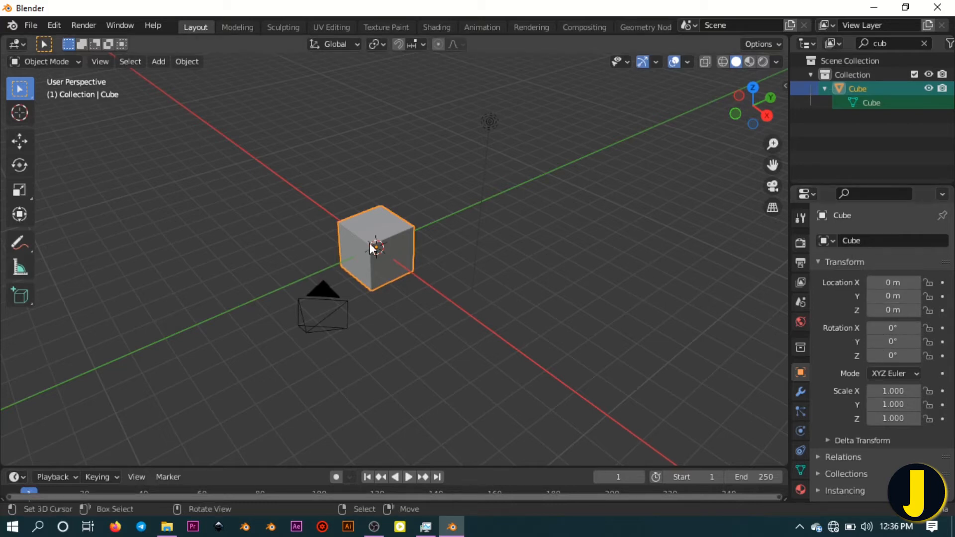
Try shifting the cube's Location X value and reset it to 0 m
scroll(371, 245, up, 4)
scroll(371, 245, down, 2)
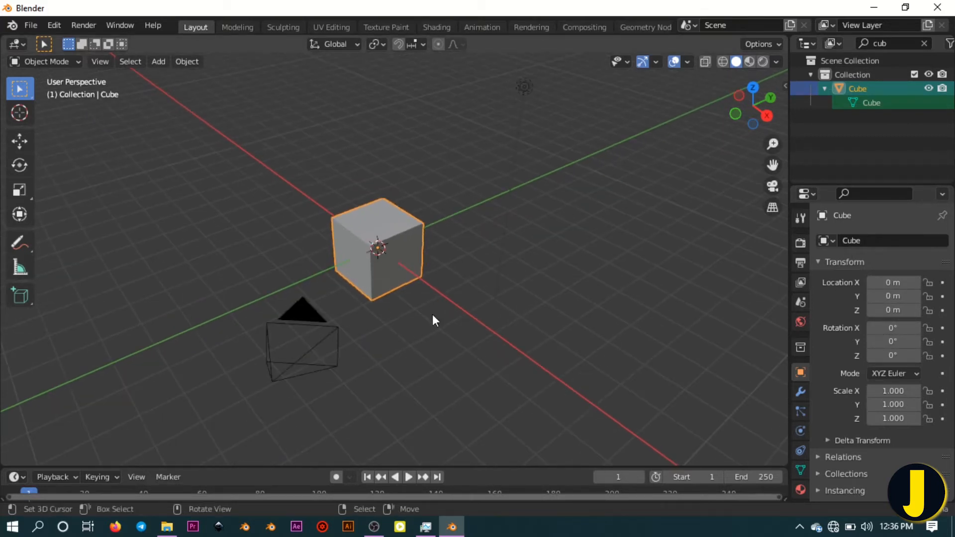
scroll(376, 264, up, 3)
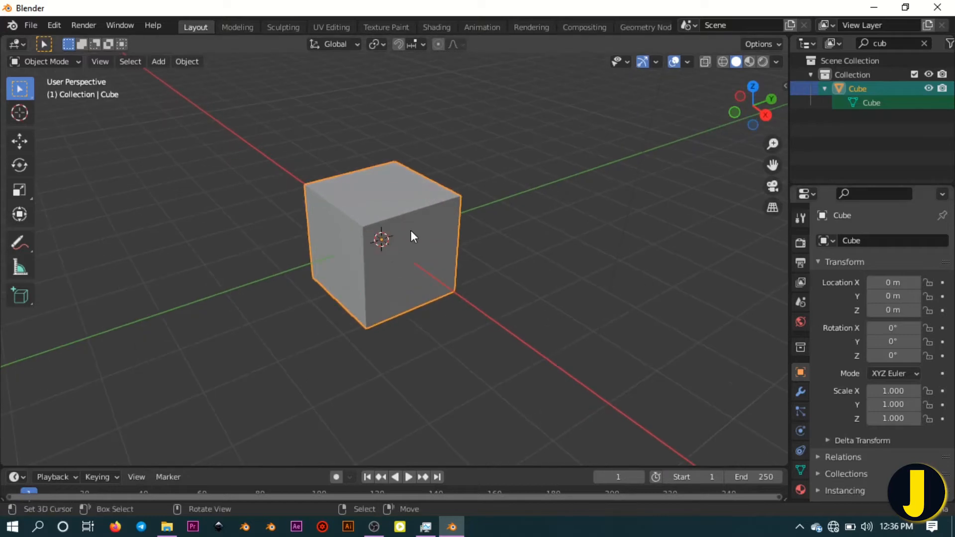
scroll(410, 237, down, 3)
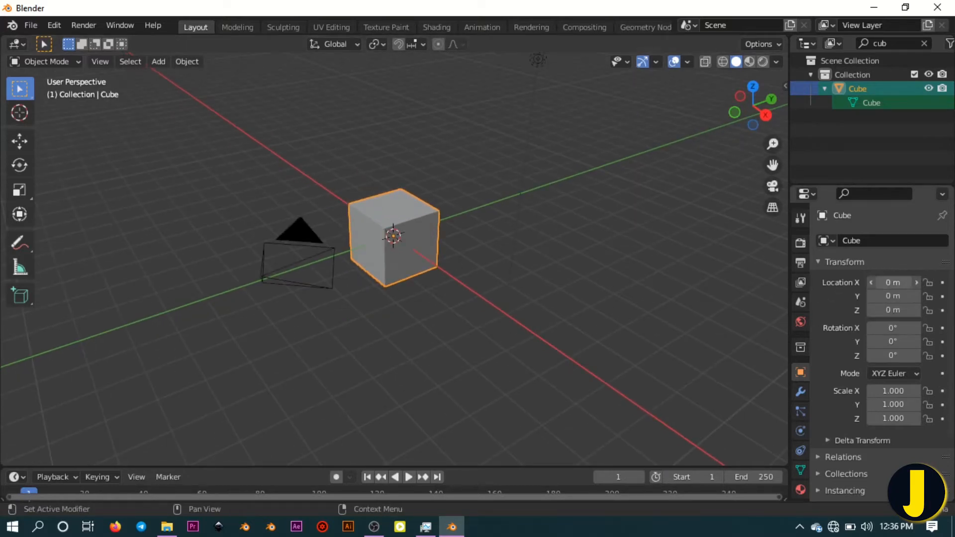
mouse_move(893, 282)
mouse_down()
mouse_move(936, 282)
mouse_move(876, 282)
mouse_up()
key(BackSpace)
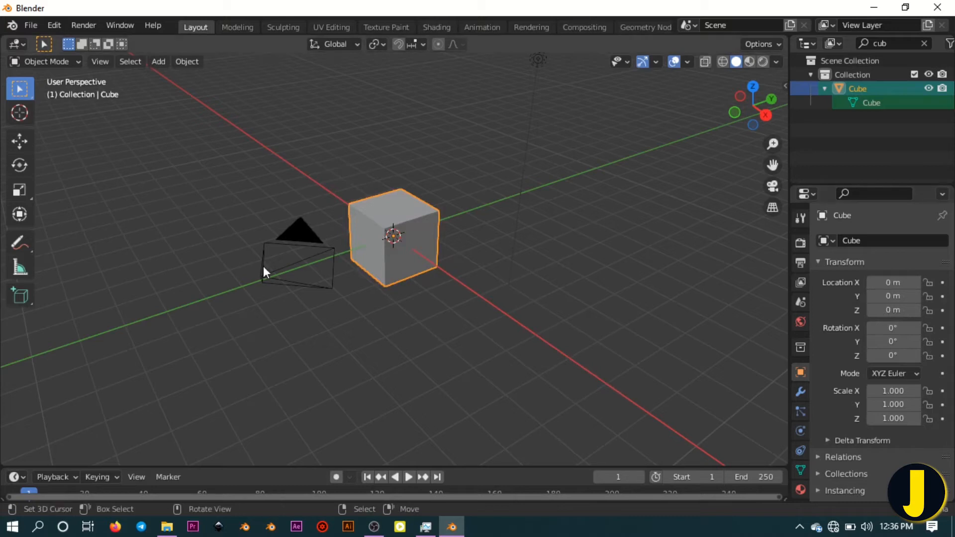
Look through the cube's object properties, its modifier properties and the available modifiers
middle_drag(338, 247, 446, 189)
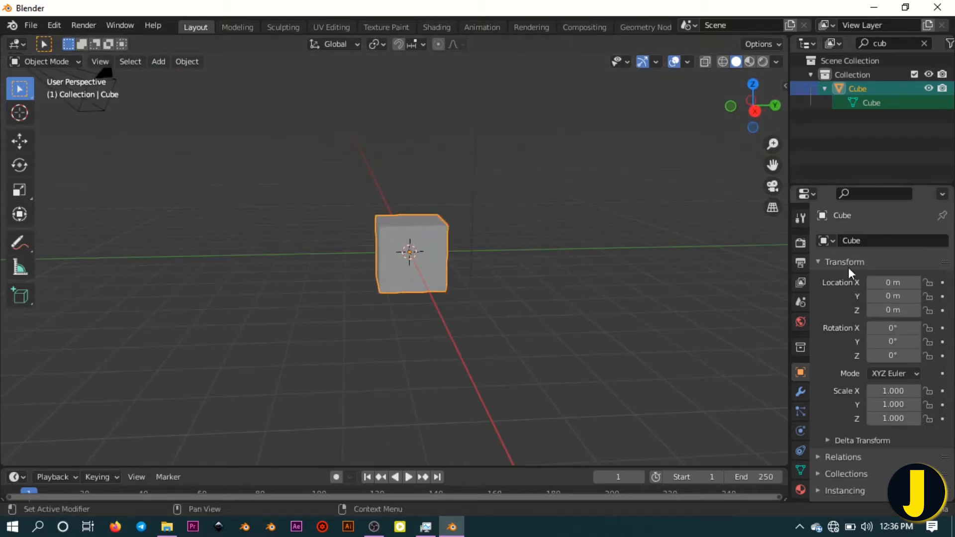
scroll(839, 281, down, 4)
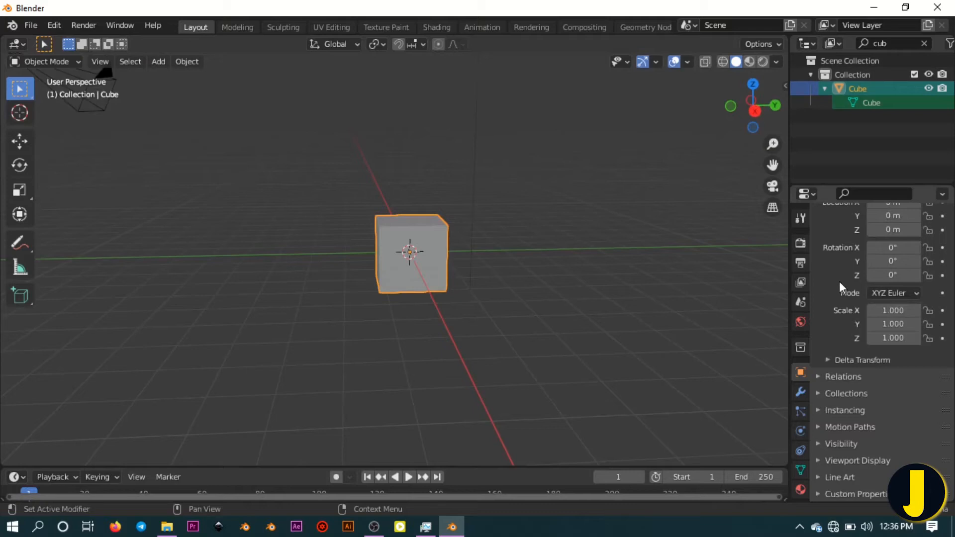
click(801, 392)
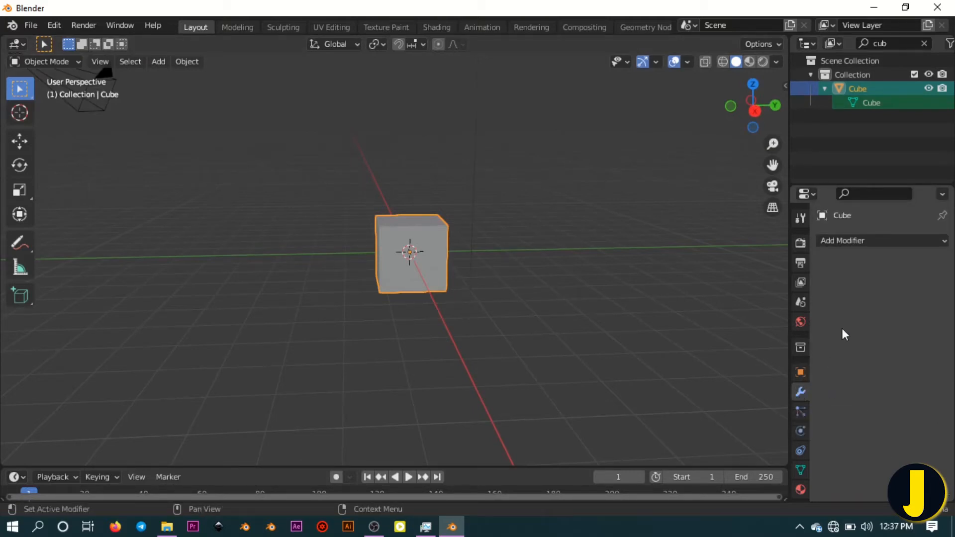
click(860, 241)
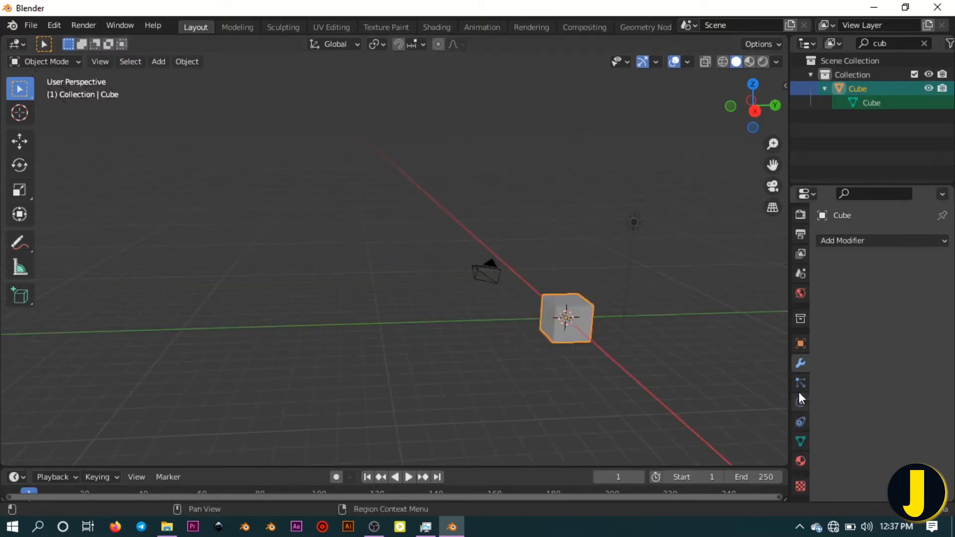
Enlarge the timeline area below the 3D view so its frame ruler and tracks show
scroll(696, 349, up, 4)
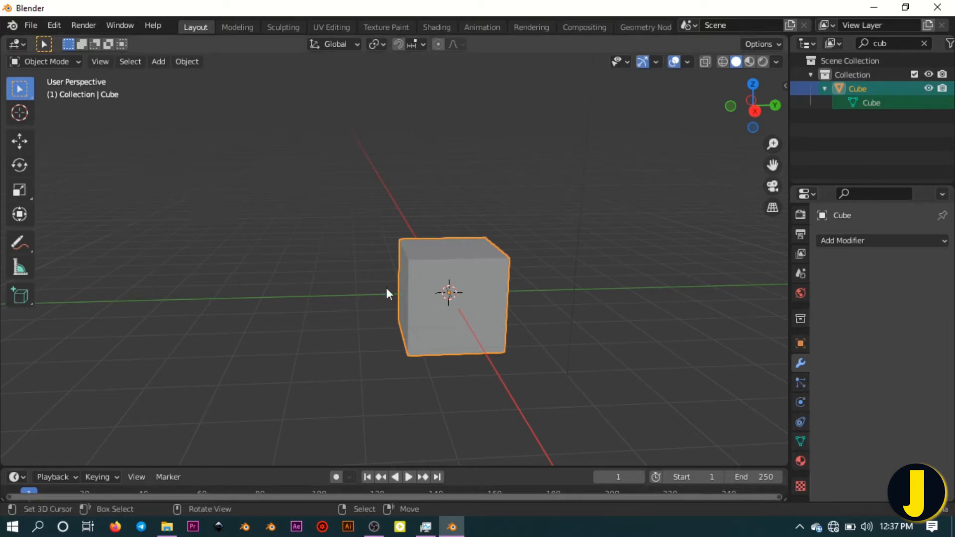
scroll(386, 288, down, 4)
scroll(439, 284, up, 3)
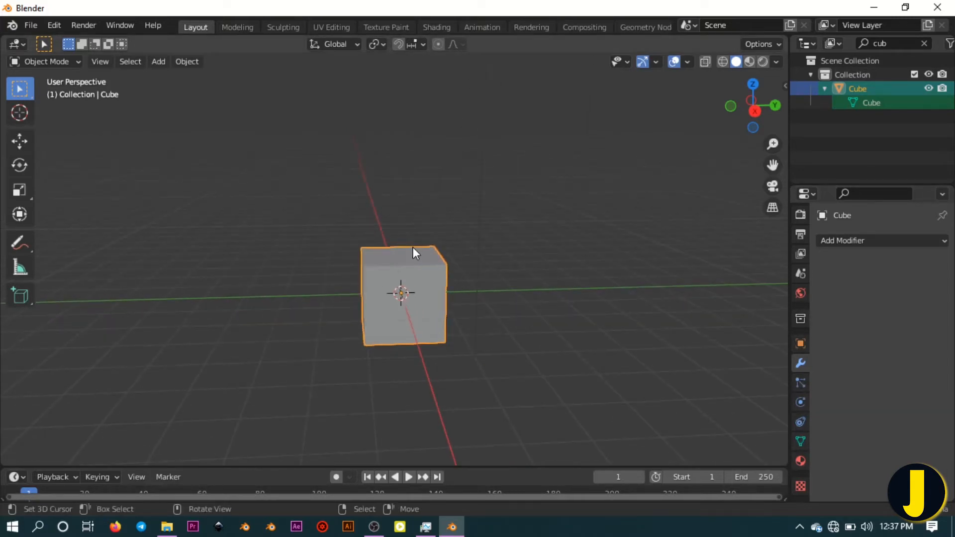
scroll(413, 247, down, 2)
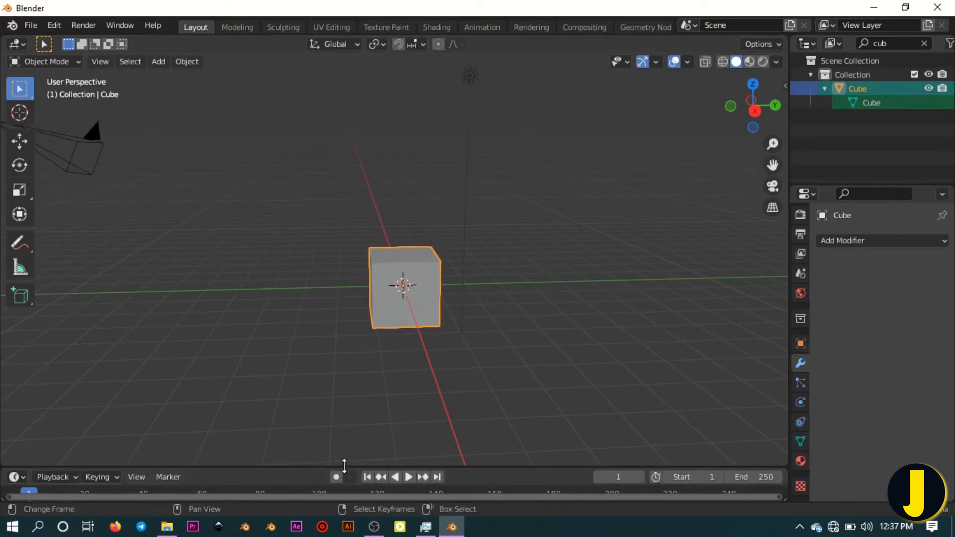
drag(344, 466, 344, 434)
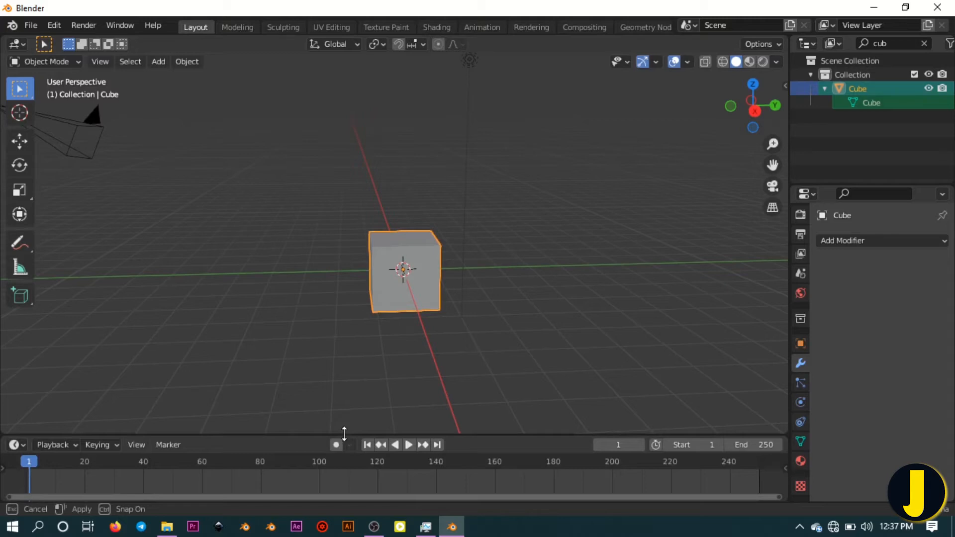
drag(345, 434, 344, 434)
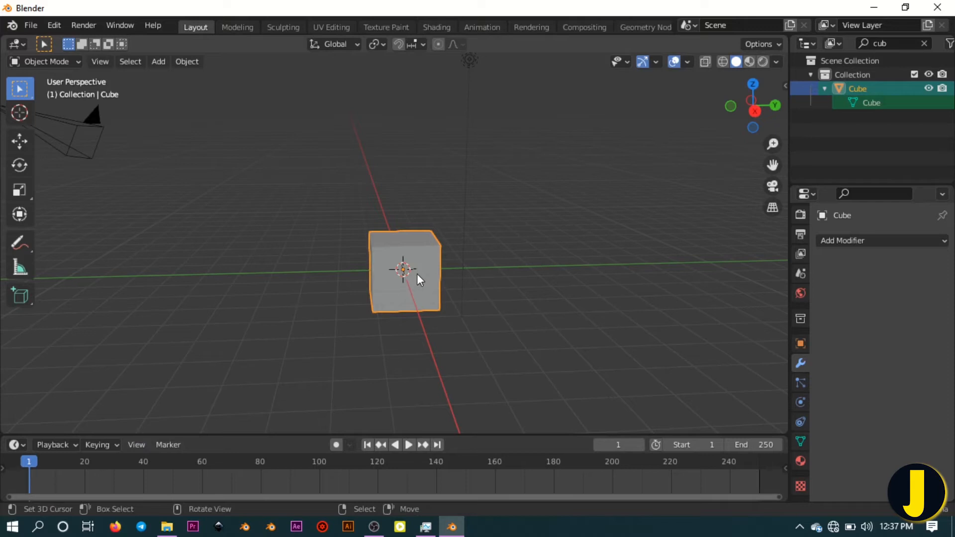
Place the 3D cursor at several different spots around the cube
scroll(417, 274, up, 3)
scroll(416, 273, down, 2)
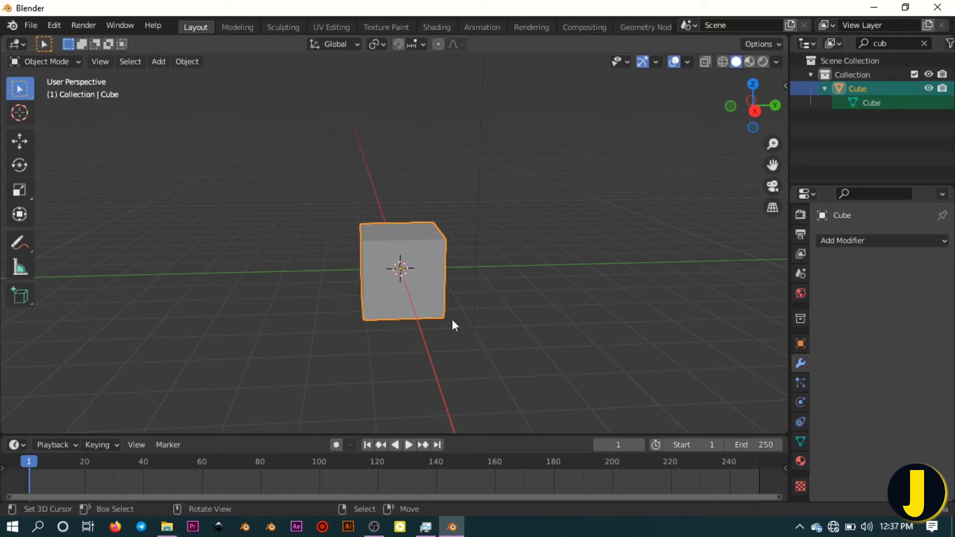
scroll(423, 172, down, 4)
scroll(411, 187, up, 2)
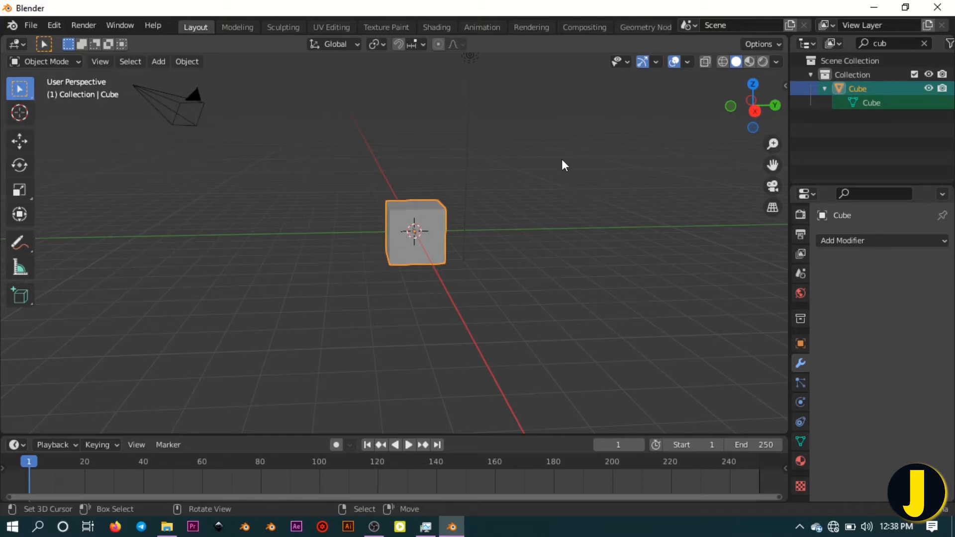
click(591, 158)
click(545, 254)
click(276, 175)
click(418, 129)
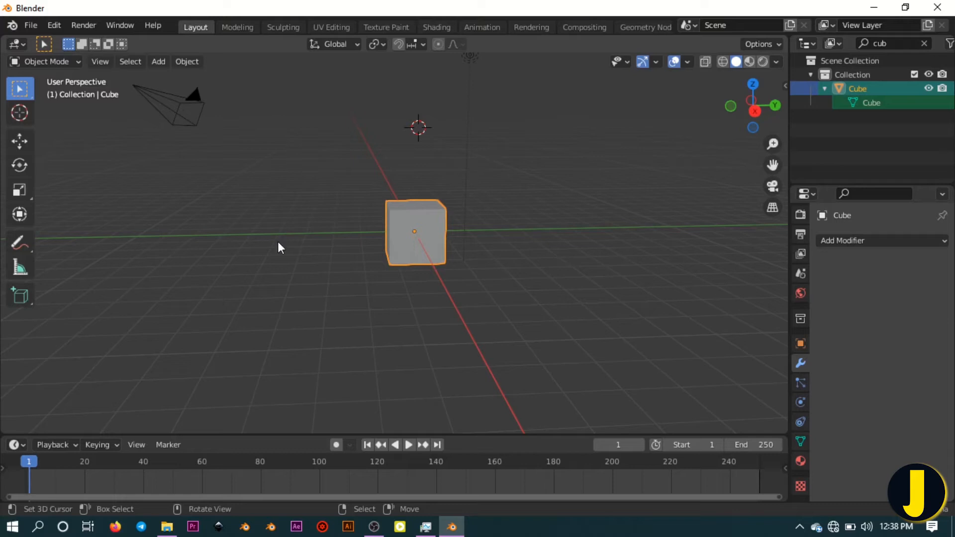
Place the 3D cursor beyond the cube on the positive Y side and add a UV sphere there
click(559, 196)
click(165, 63)
mouse_move(163, 75)
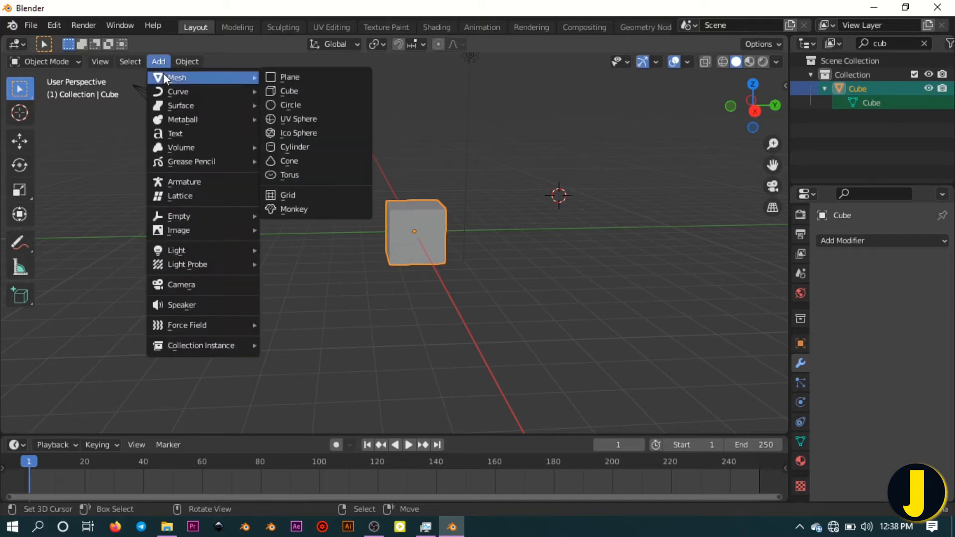
click(294, 118)
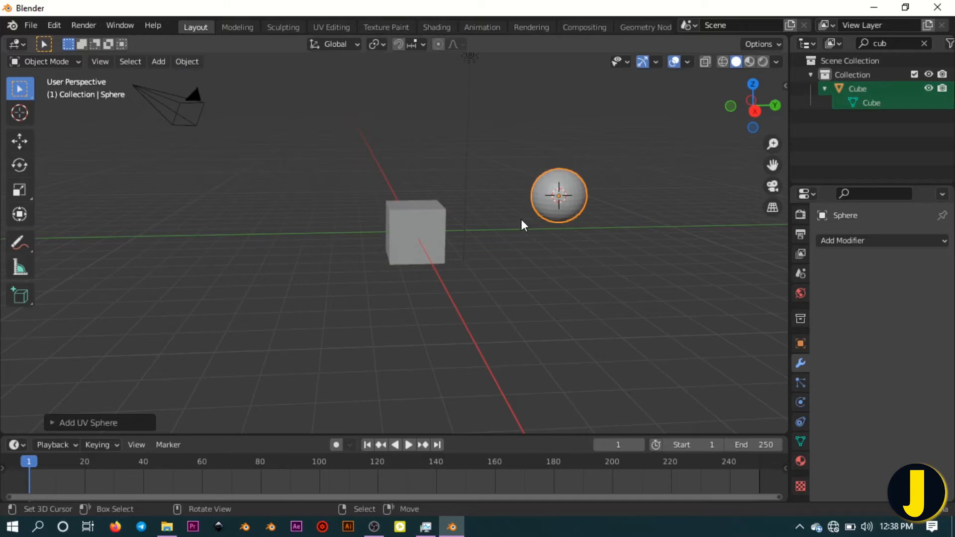
Place the 3D cursor on the opposite side of the cube and add an ico sphere there
shift+right_click(258, 188)
click(160, 62)
mouse_move(166, 78)
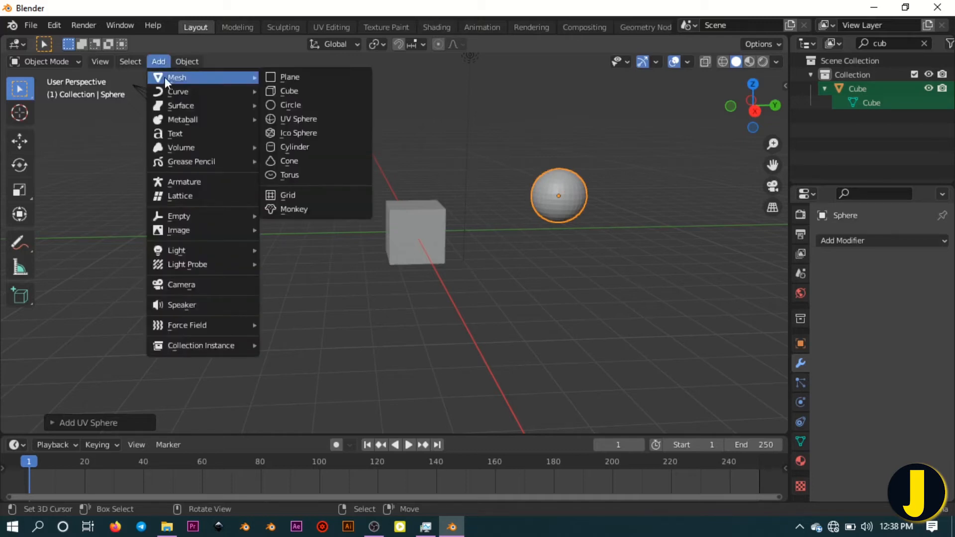
click(282, 136)
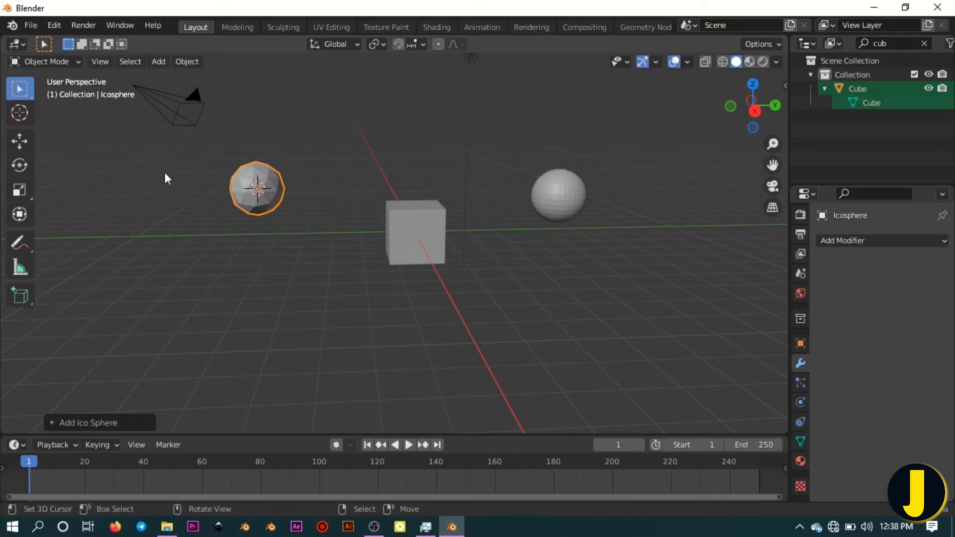
Undo the additions of the ico sphere and the UV sphere
click(55, 26)
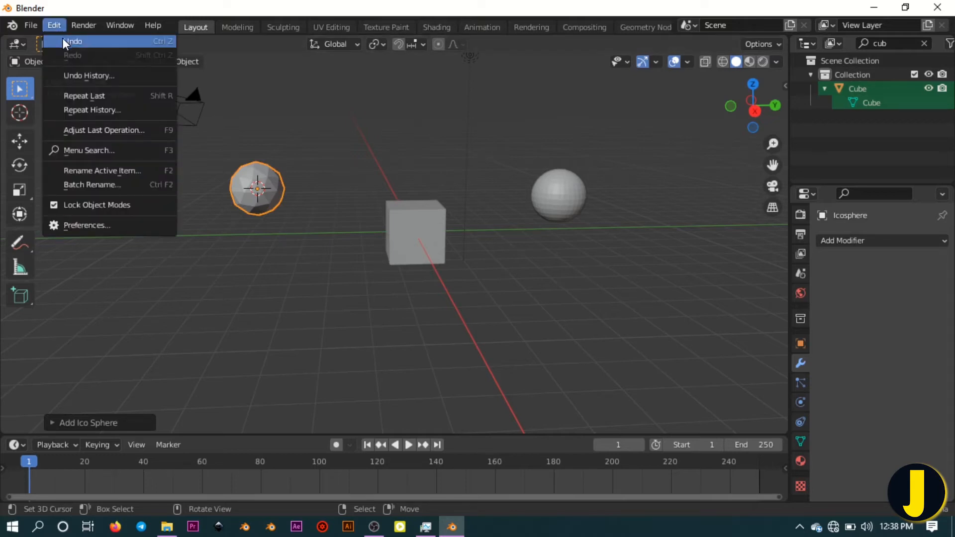
click(122, 40)
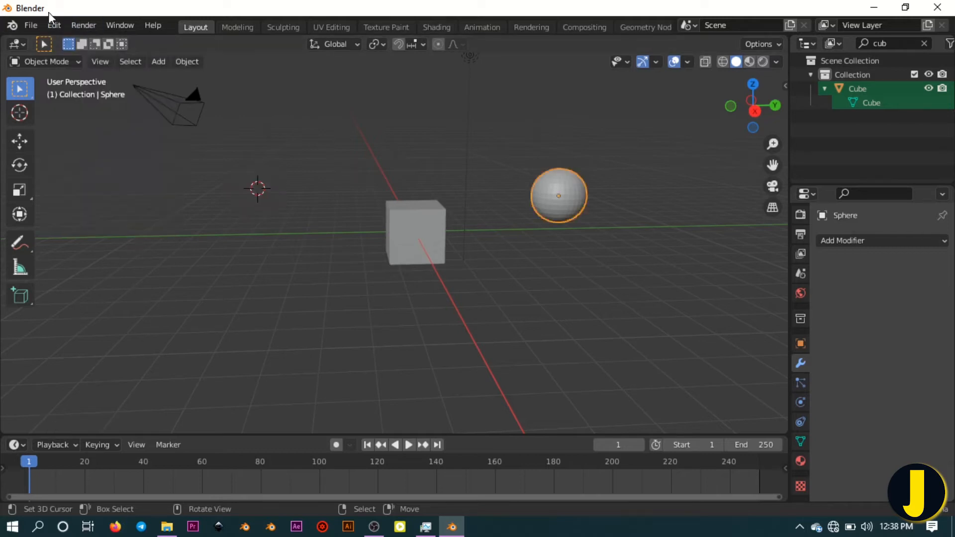
click(54, 25)
click(76, 42)
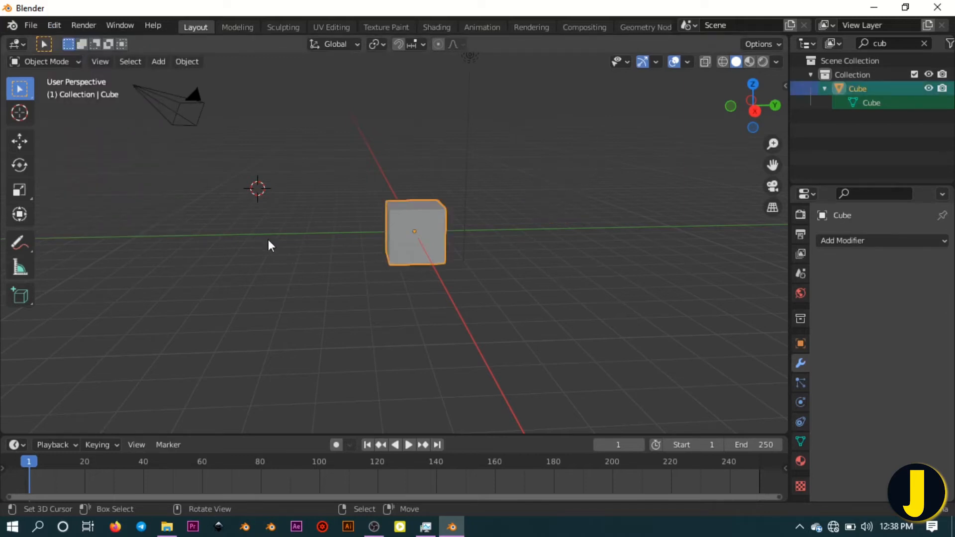
With the Move tool, shift the cube out along the Y axis, raise it along Z, and bring it back along Y
scroll(363, 241, up, 3)
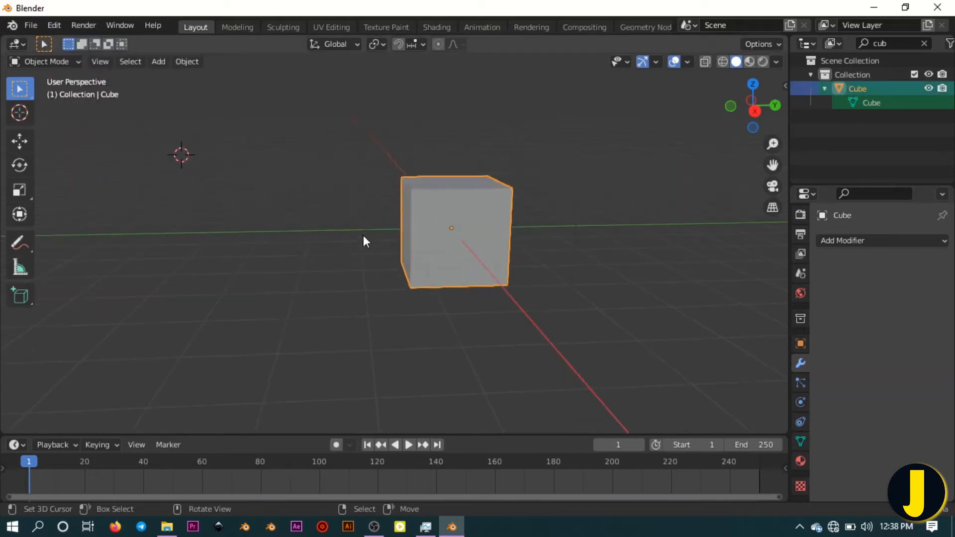
click(19, 141)
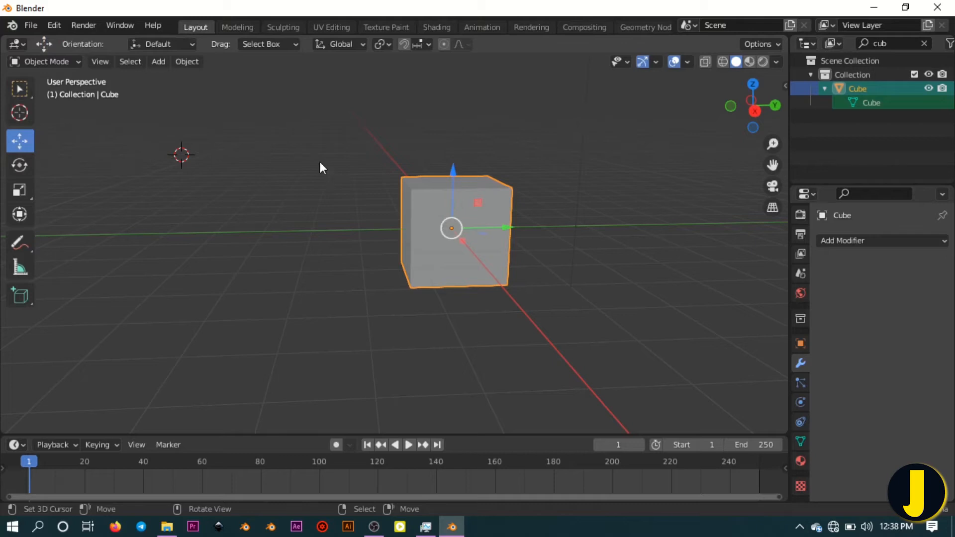
scroll(384, 195, down, 3)
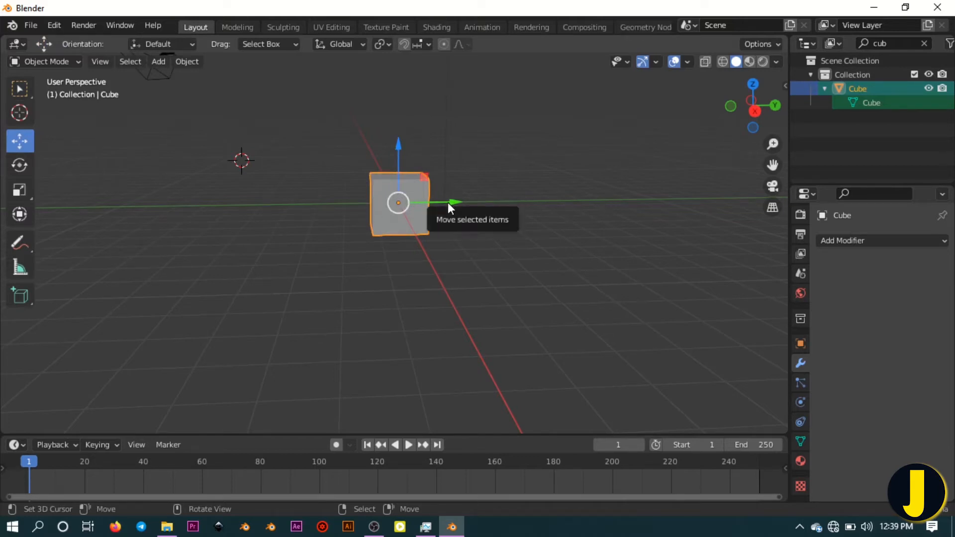
drag(448, 202, 667, 199)
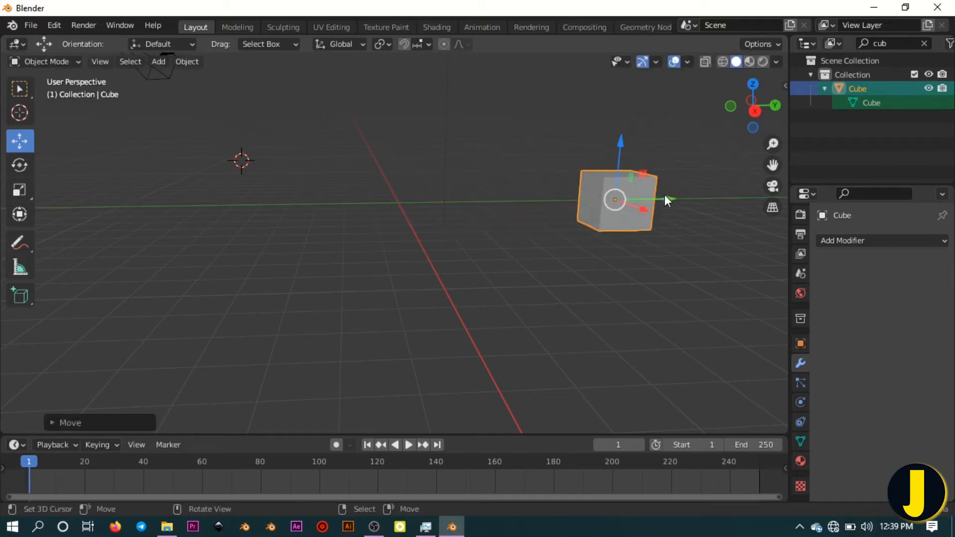
drag(615, 145, 625, 69)
drag(676, 121, 365, 169)
middle_drag(365, 169, 374, 230)
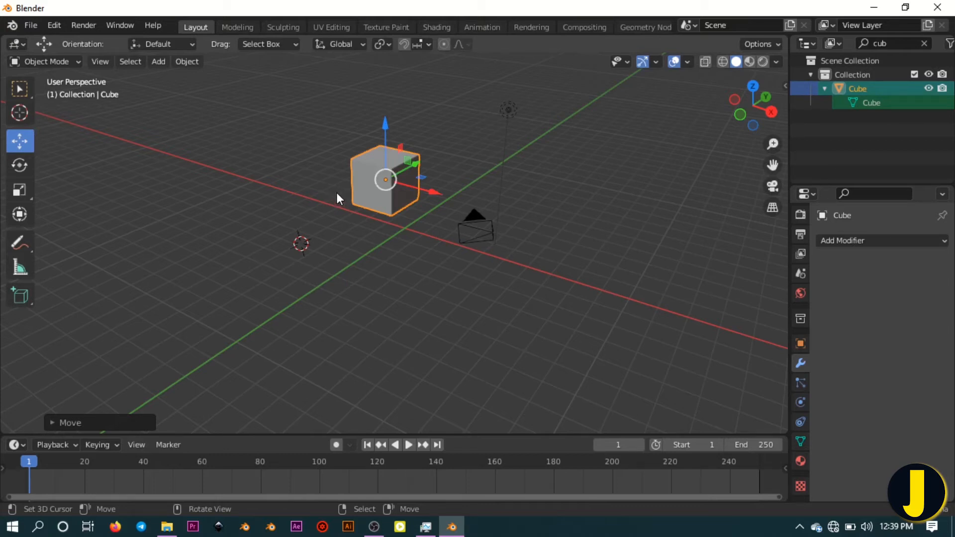
Move the cube freely in the view, bringing it down close to the centre of the grid
key(g)
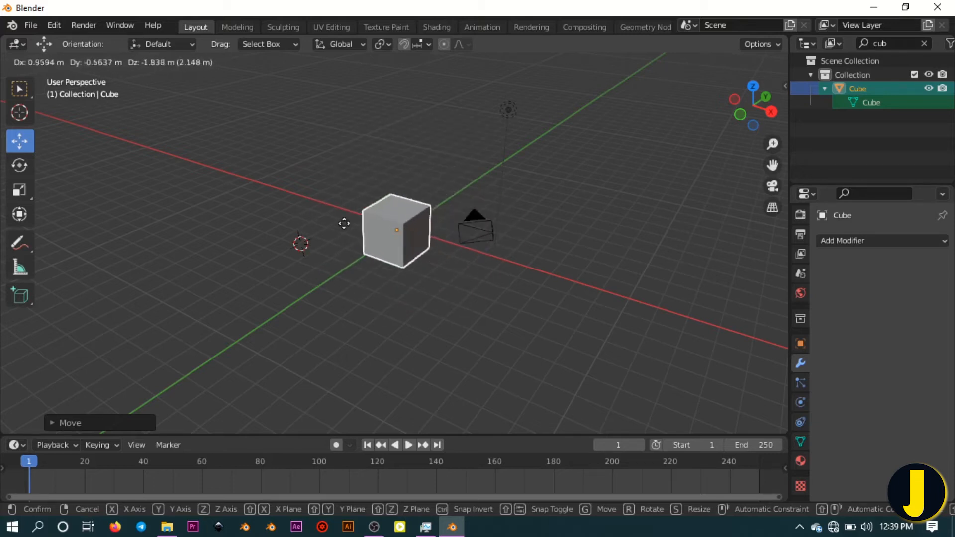
click(362, 244)
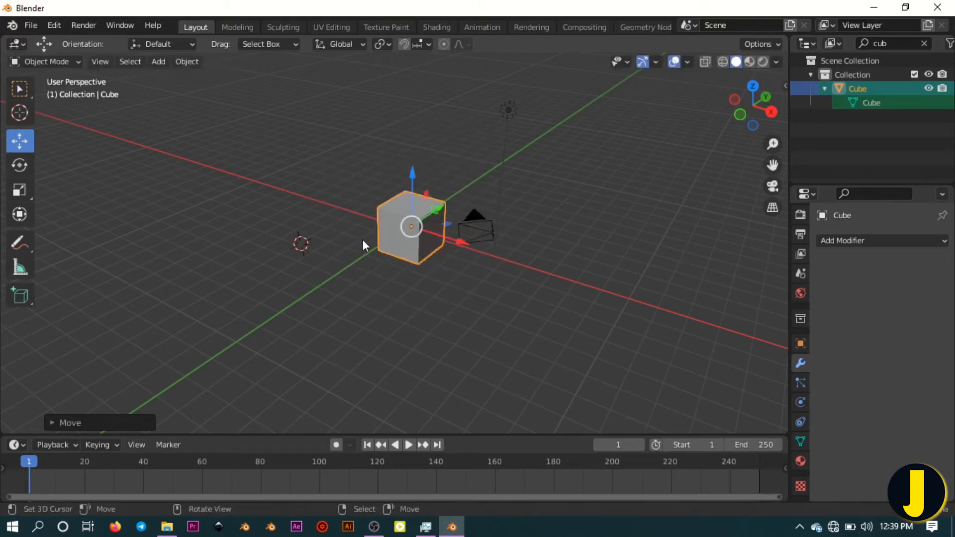
middle_drag(433, 233, 425, 213)
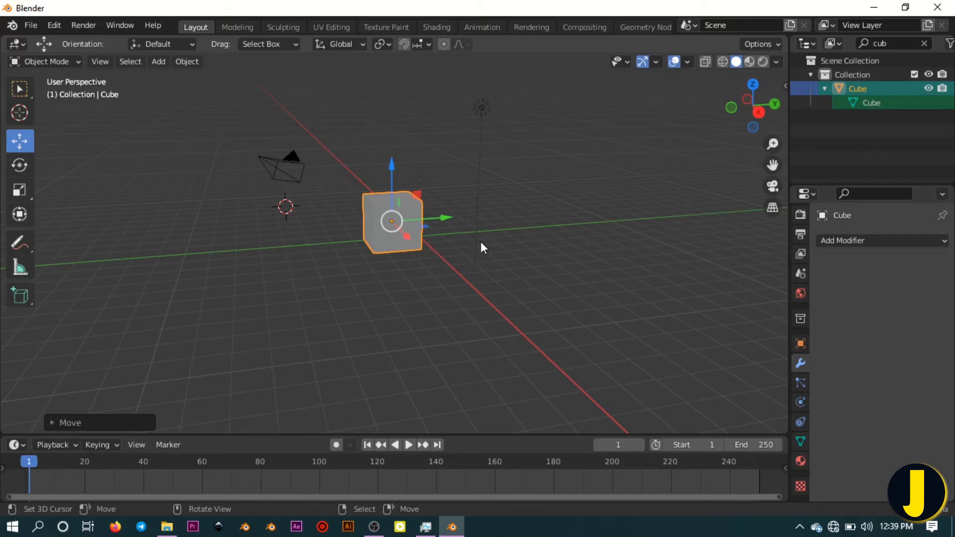
Move the cube with an axis constraint, trying Y and X before raising it about 3.3 m along Z
key(g)
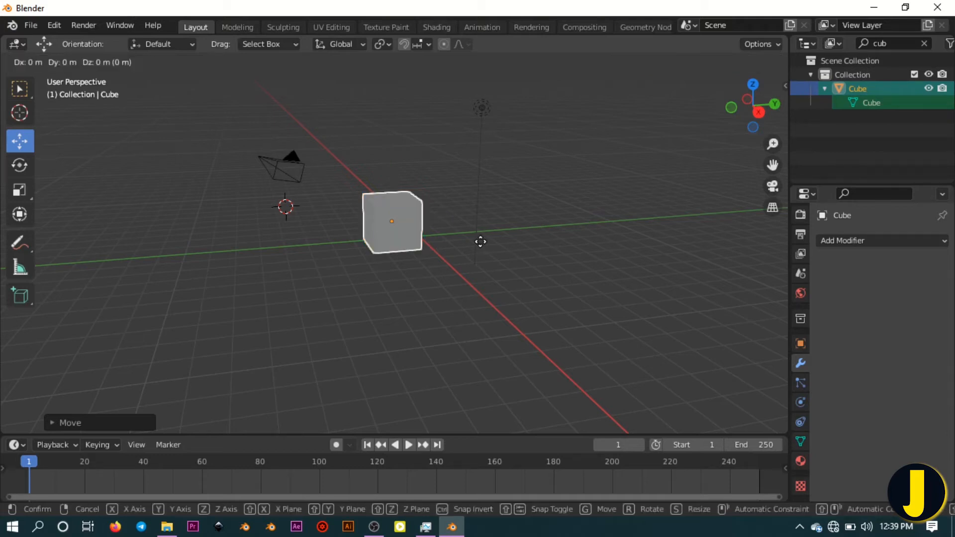
key(y)
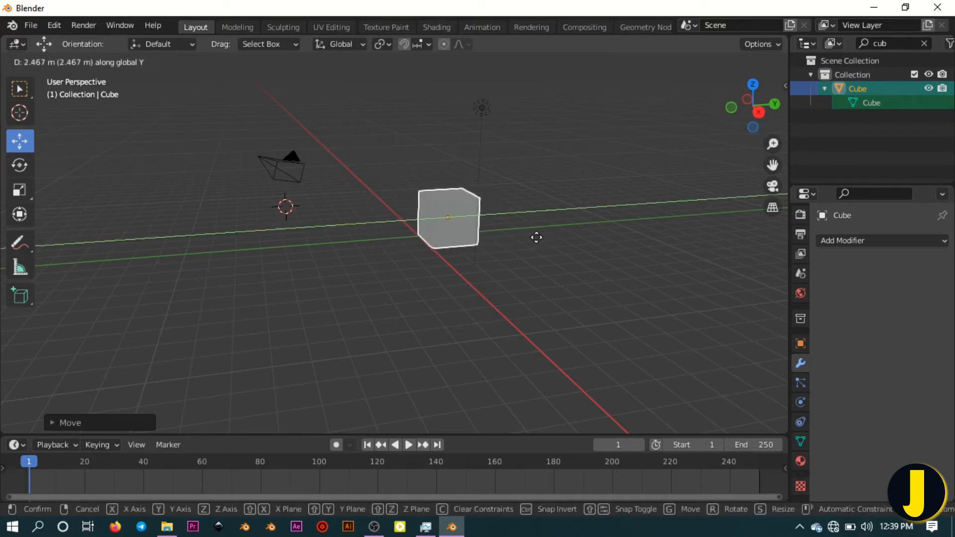
key(x)
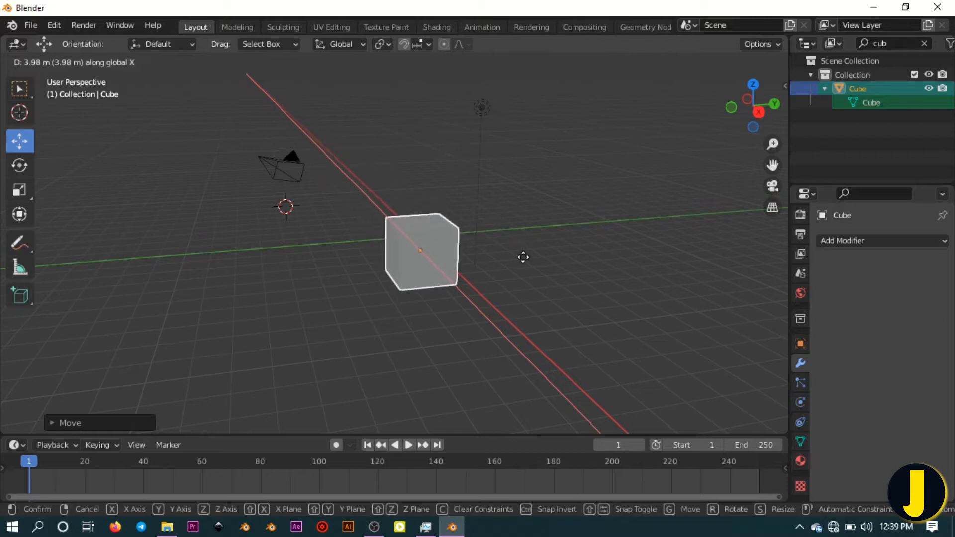
key(z)
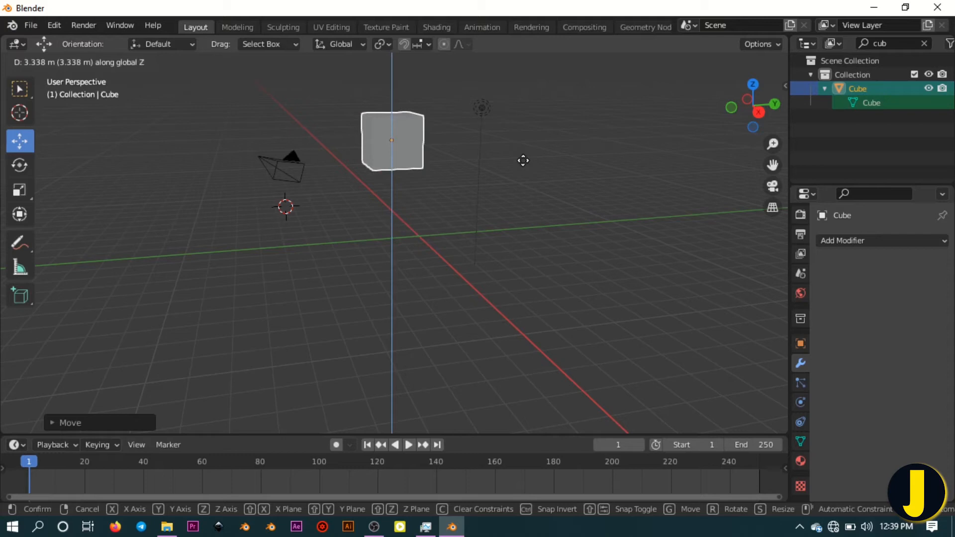
click(524, 160)
middle_drag(524, 160, 466, 145)
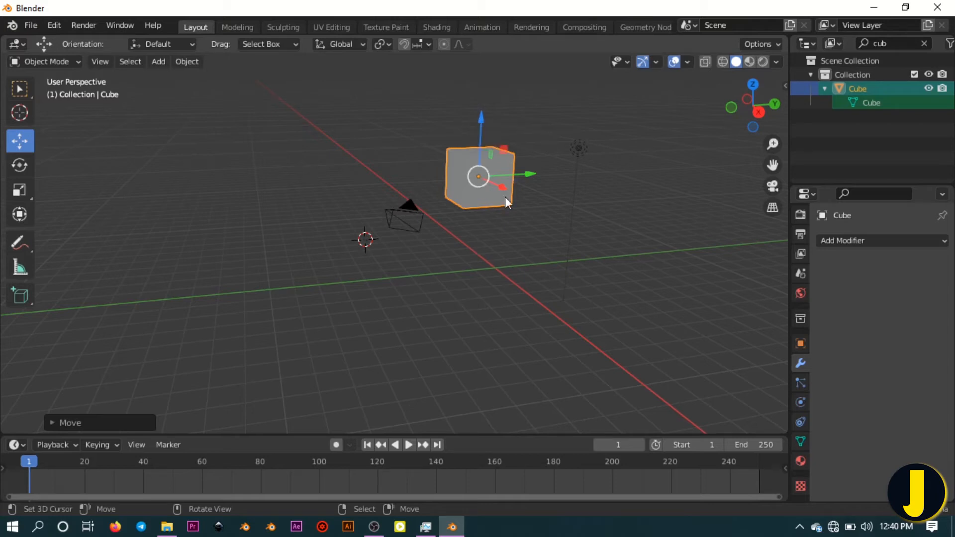
key(g)
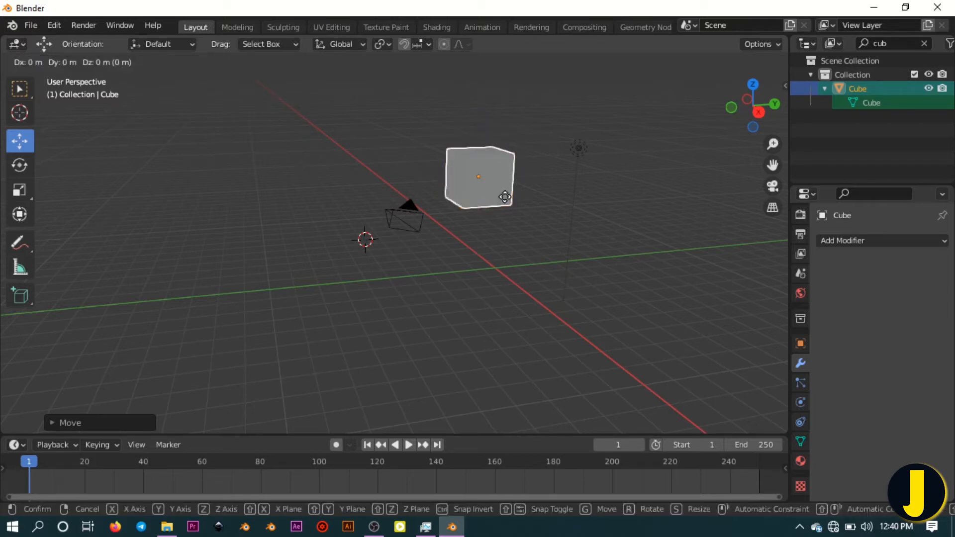
key(y)
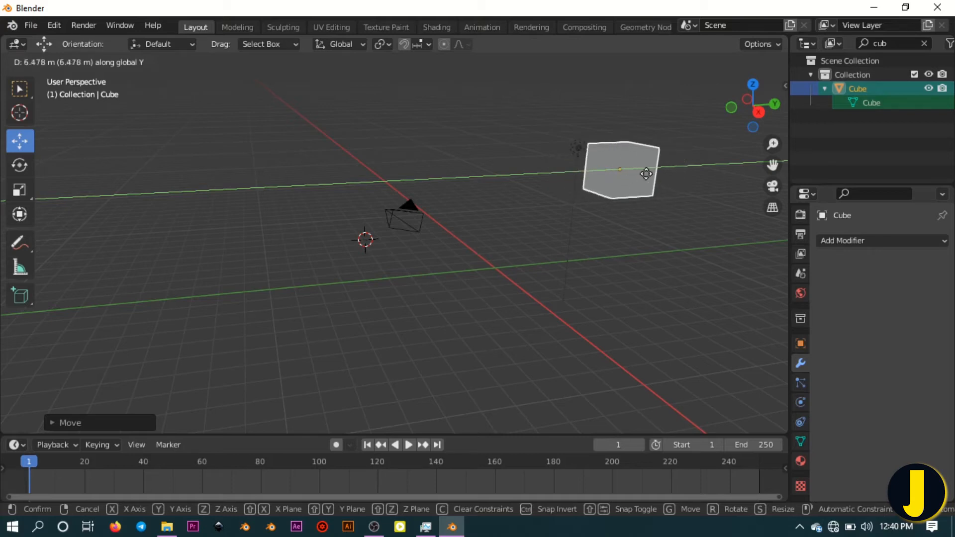
click(646, 173)
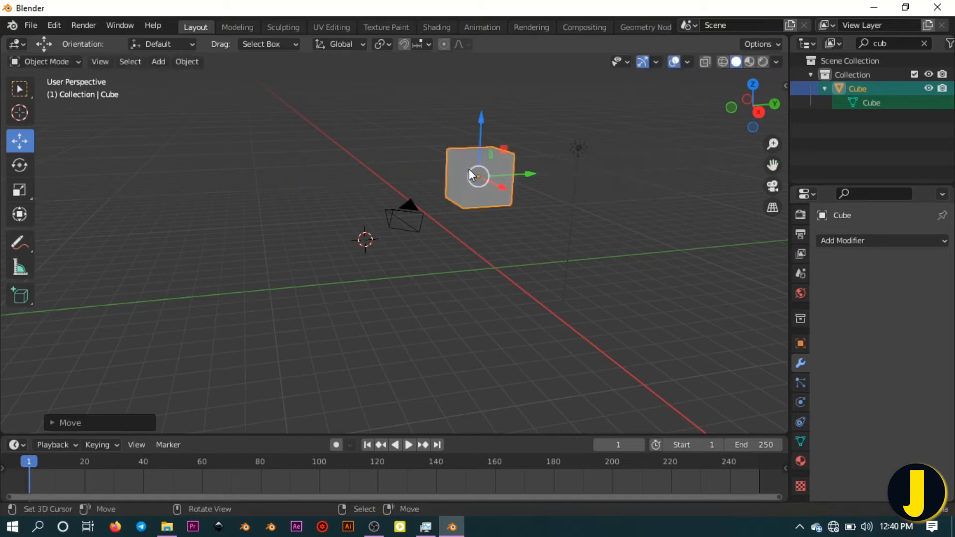
With the Rotate tool, tilt the cube by turning it about the Z axis and the Y axis
middle_drag(540, 157, 204, 207)
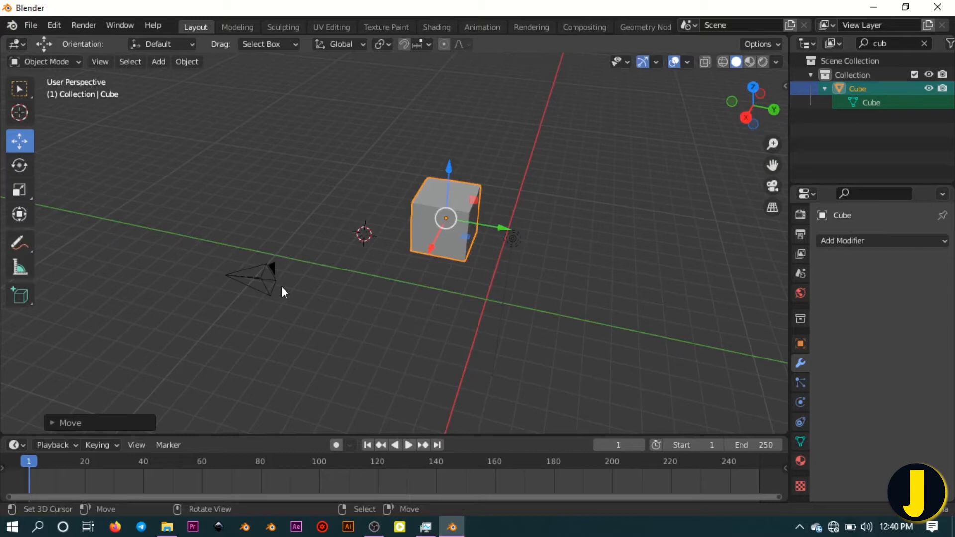
click(19, 166)
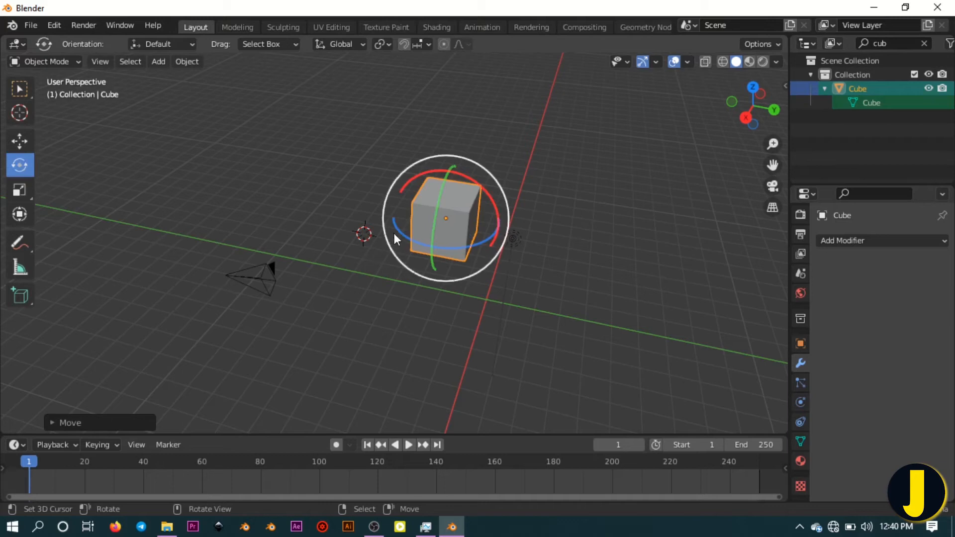
drag(393, 232, 426, 273)
drag(441, 194, 463, 172)
Rotate the tilted cube slightly in the view plane
middle_drag(324, 212, 437, 219)
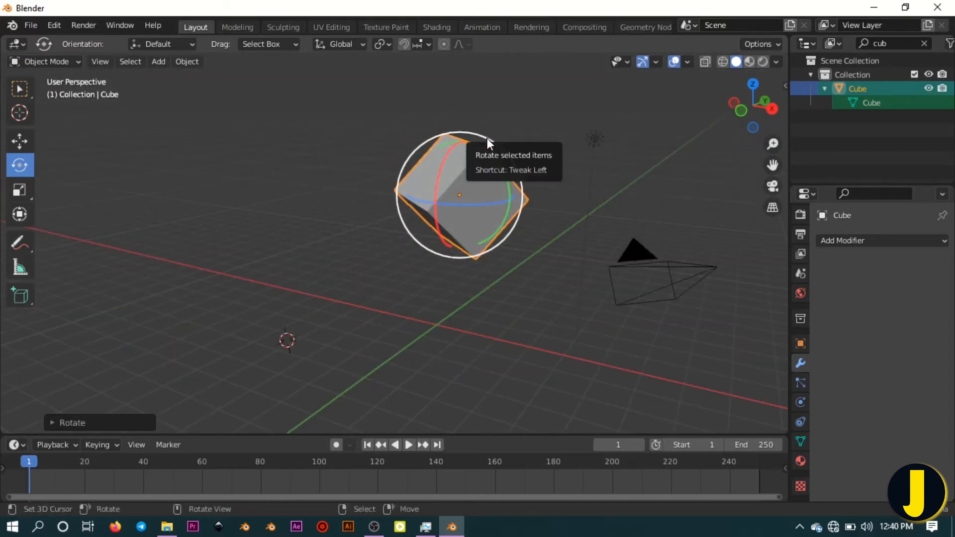
drag(487, 138, 500, 157)
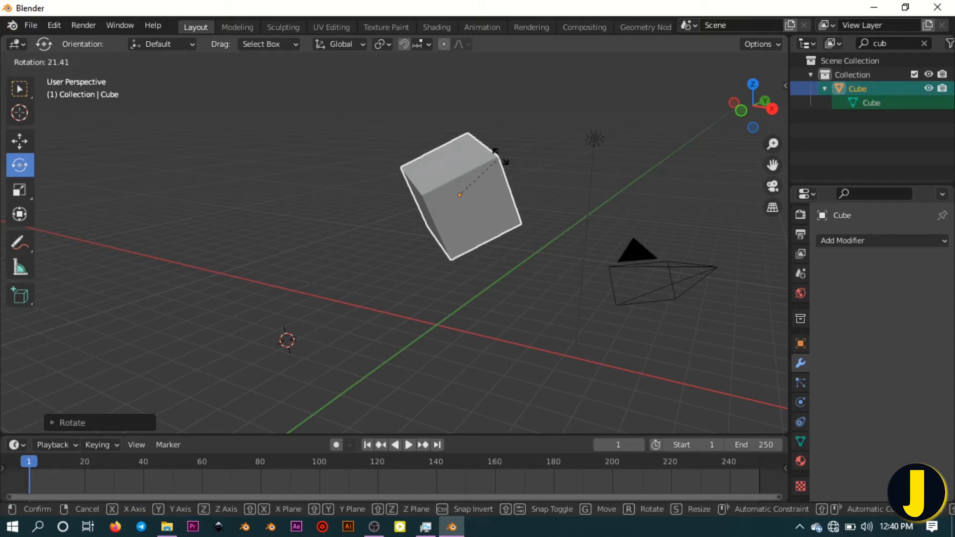
key(z)
drag(500, 157, 470, 181)
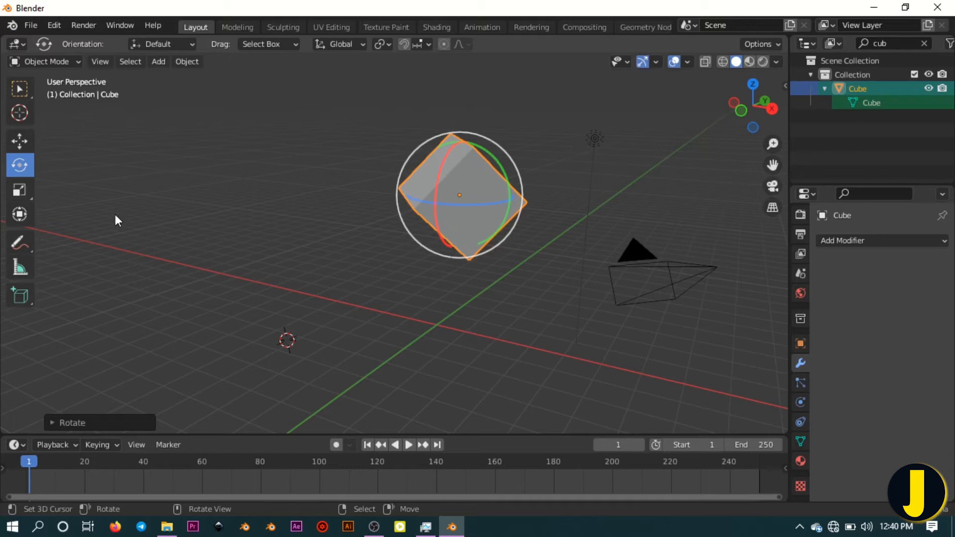
With the Scale tool, enlarge the tilted cube uniformly in all directions
click(19, 193)
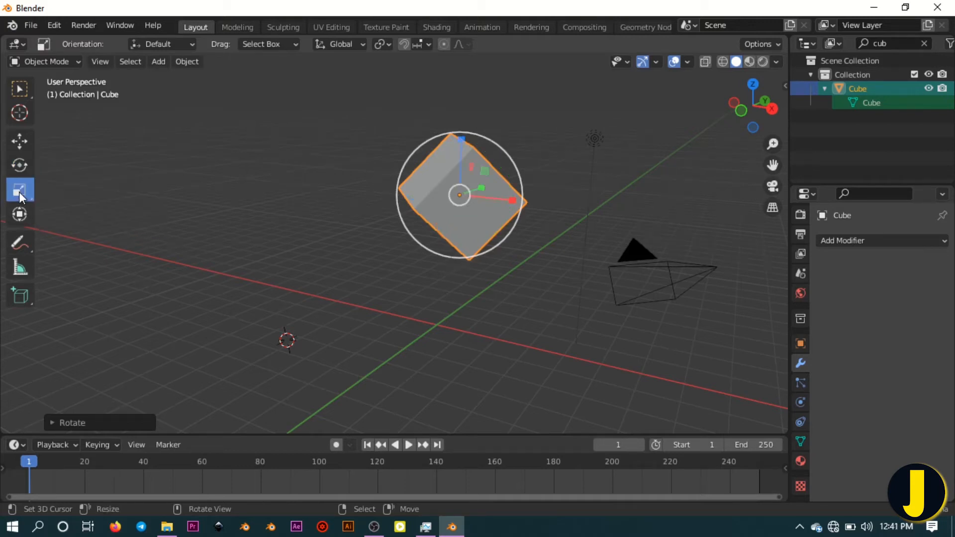
scroll(205, 228, down, 3)
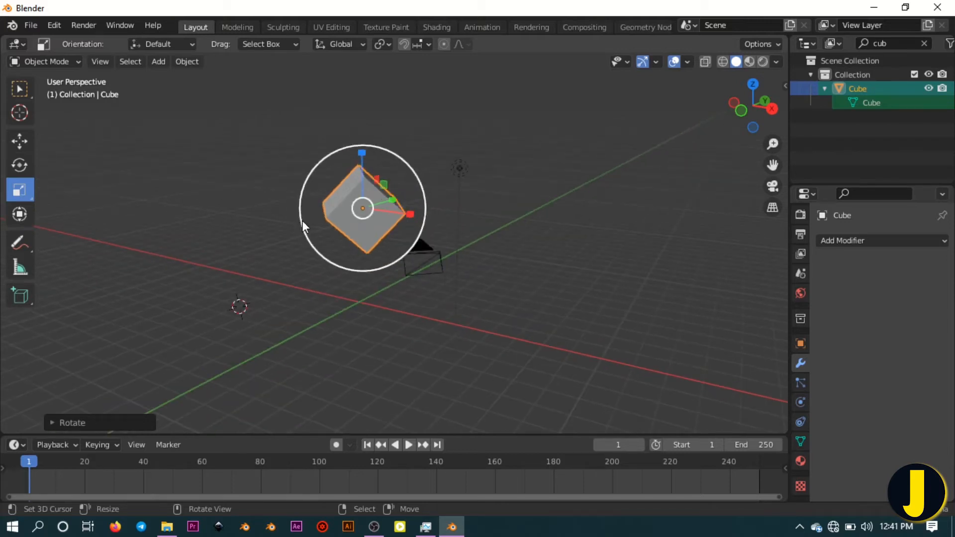
drag(416, 225, 512, 176)
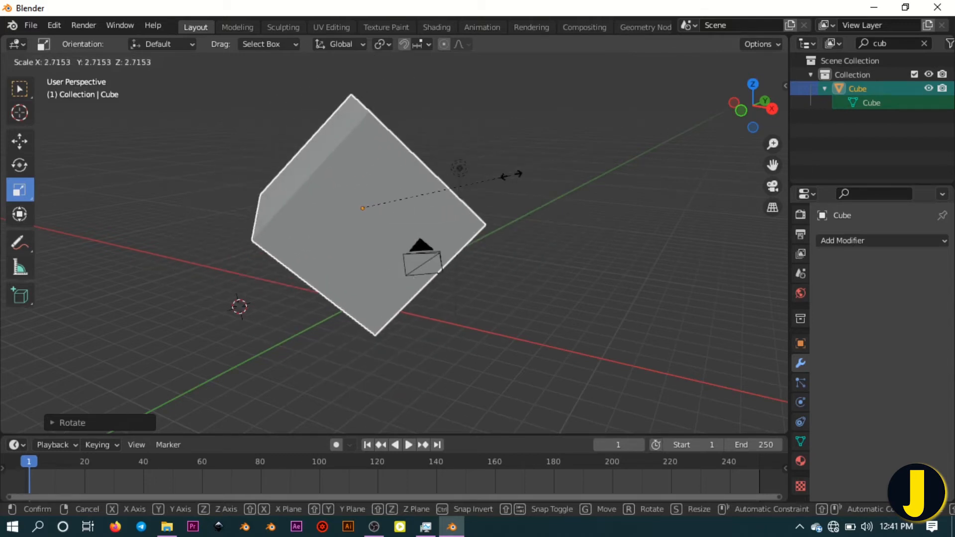
right_click(512, 175)
middle_drag(374, 214, 394, 243)
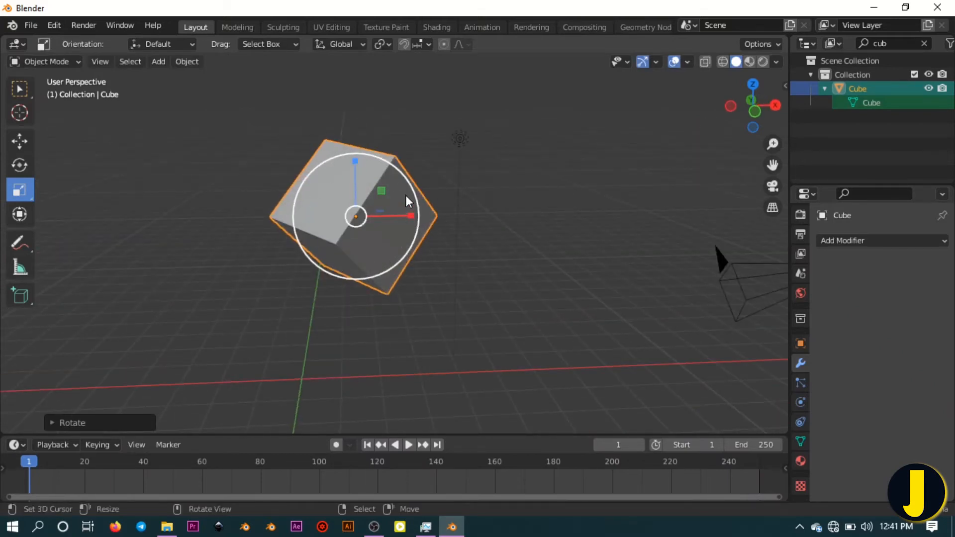
drag(397, 187, 447, 162)
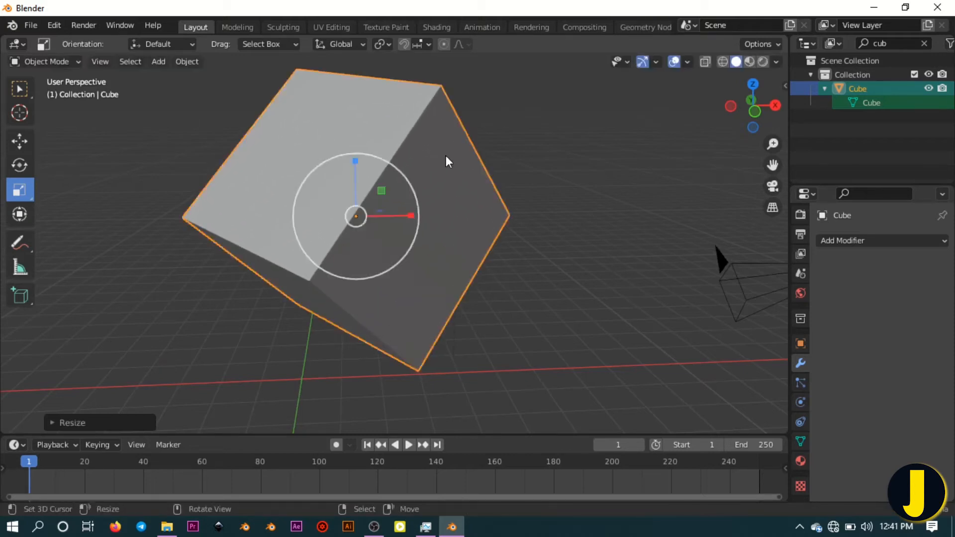
Stretch the tilted cube along the global X axis
scroll(445, 163, down, 4)
middle_drag(445, 164, 306, 175)
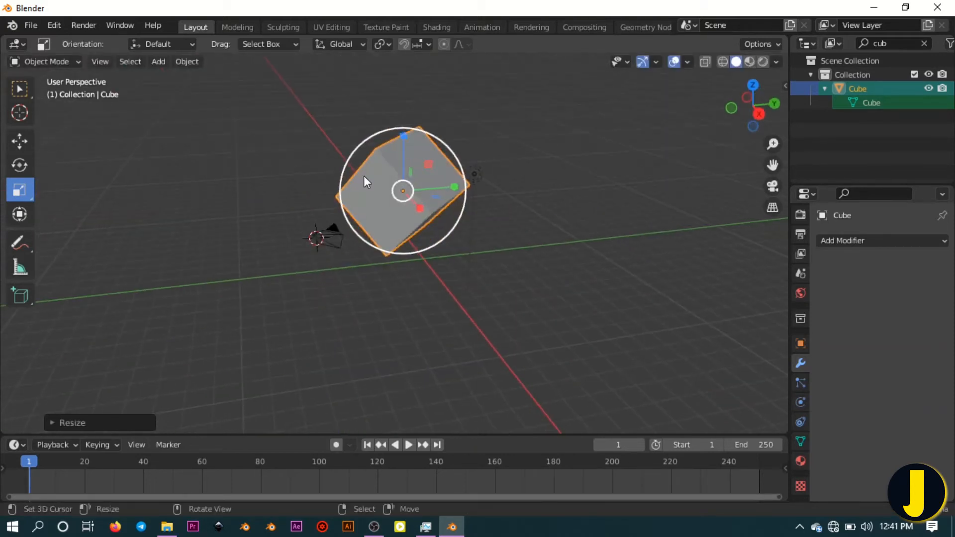
middle_drag(371, 192, 418, 234)
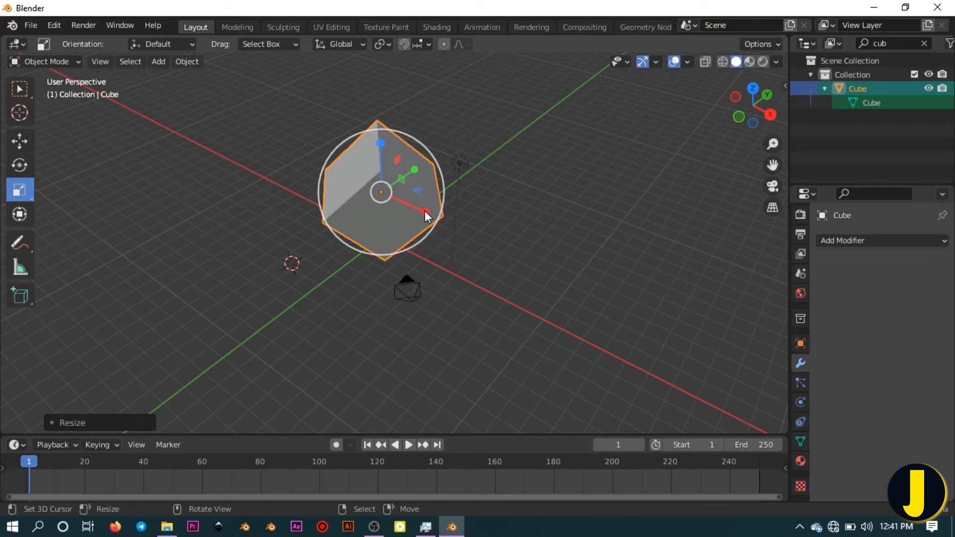
drag(427, 212, 513, 258)
drag(428, 214, 520, 245)
Scale the tilted cube along the global Z axis to elongate it vertically
middle_drag(517, 240, 470, 172)
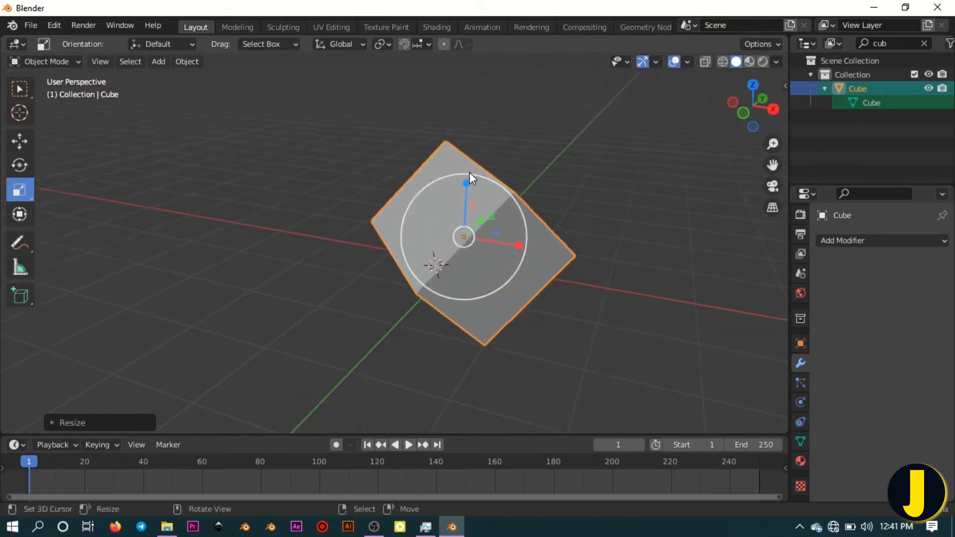
key(s)
drag(470, 377, 466, 323)
Examine the scaled cube from several angles, comparing its faces with the directions of the global axes
scroll(465, 323, down, 8)
middle_drag(464, 322, 423, 305)
middle_drag(520, 294, 347, 320)
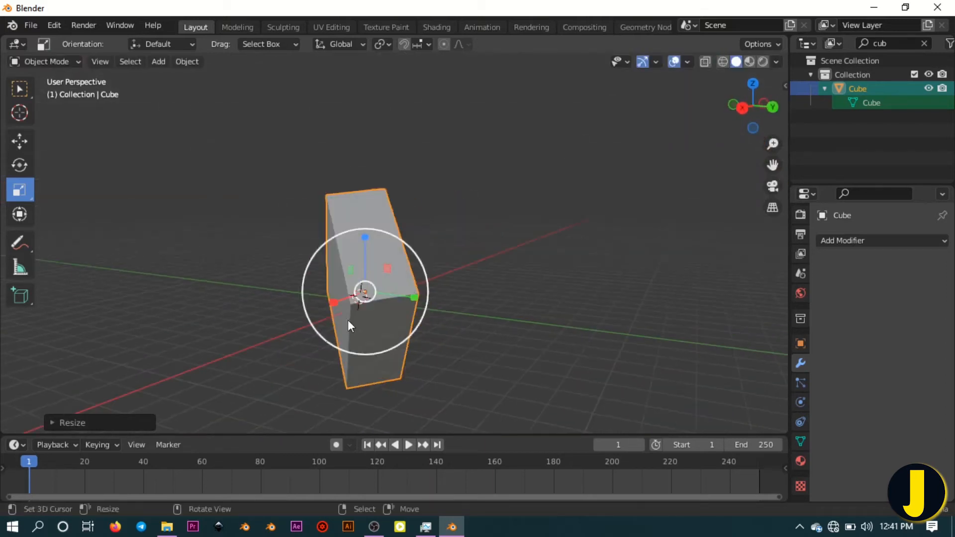
mouse_move(330, 286)
middle_down()
mouse_move(446, 273)
mouse_move(444, 258)
mouse_move(446, 288)
mouse_move(398, 307)
mouse_move(431, 294)
mouse_move(376, 300)
mouse_move(347, 286)
middle_up()
scroll(318, 287, up, 2)
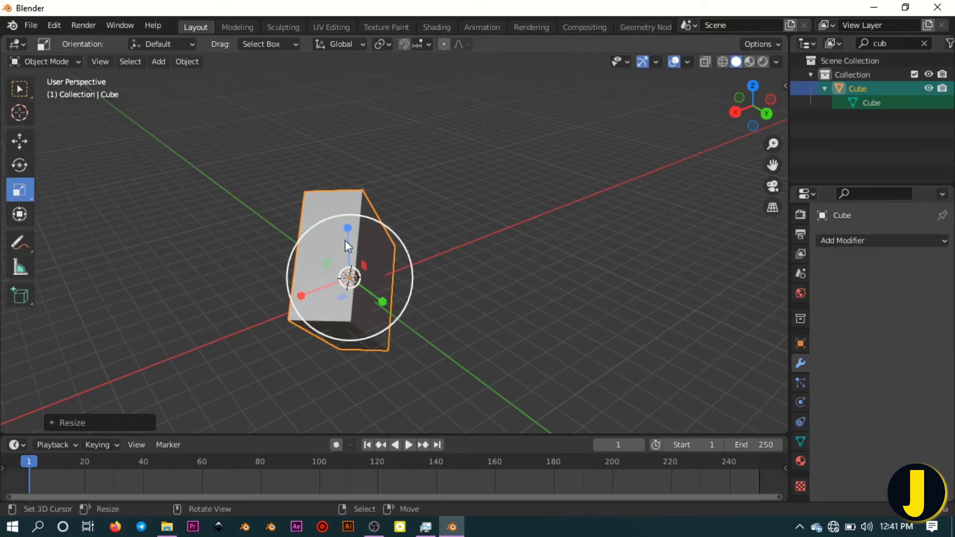
drag(336, 259, 335, 266)
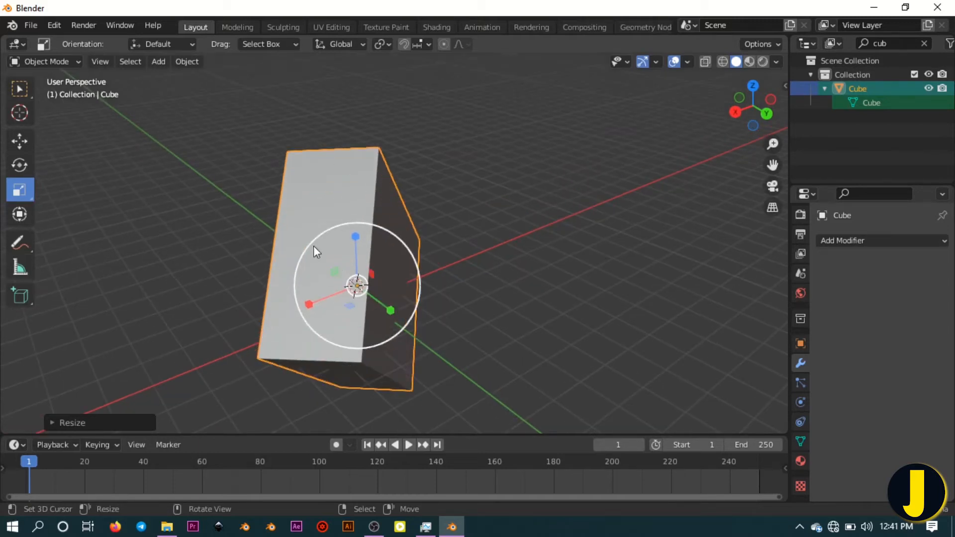
scroll(327, 241, down, 3)
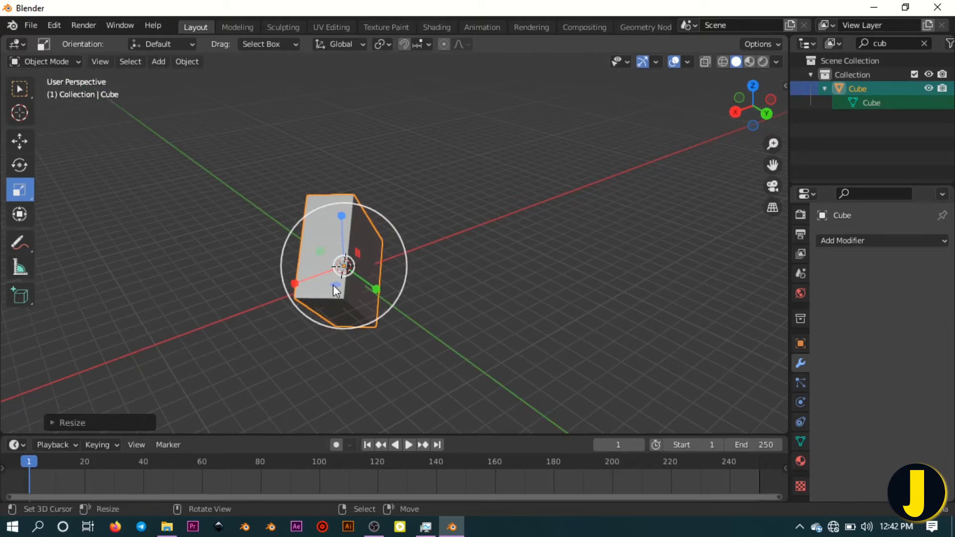
scroll(333, 284, up, 2)
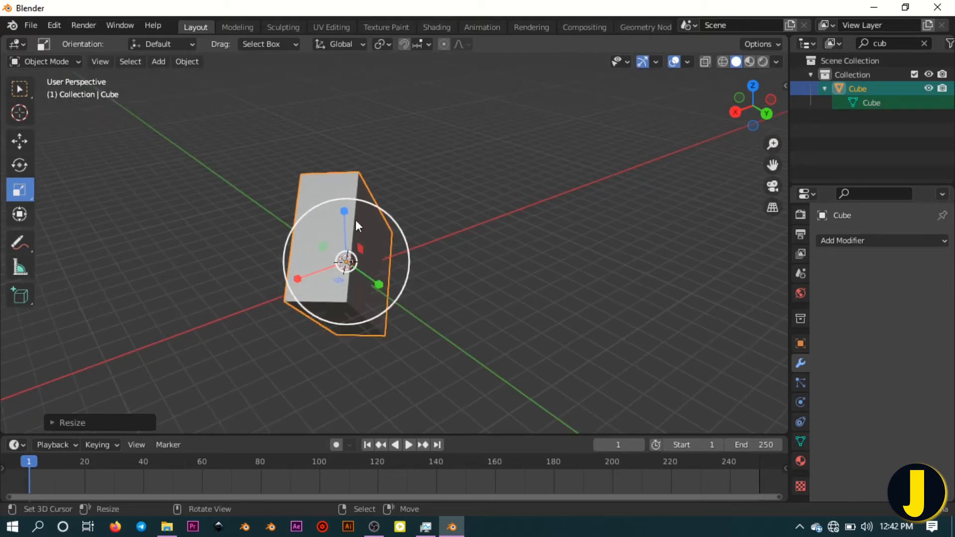
scroll(355, 220, down, 2)
middle_drag(356, 219, 435, 303)
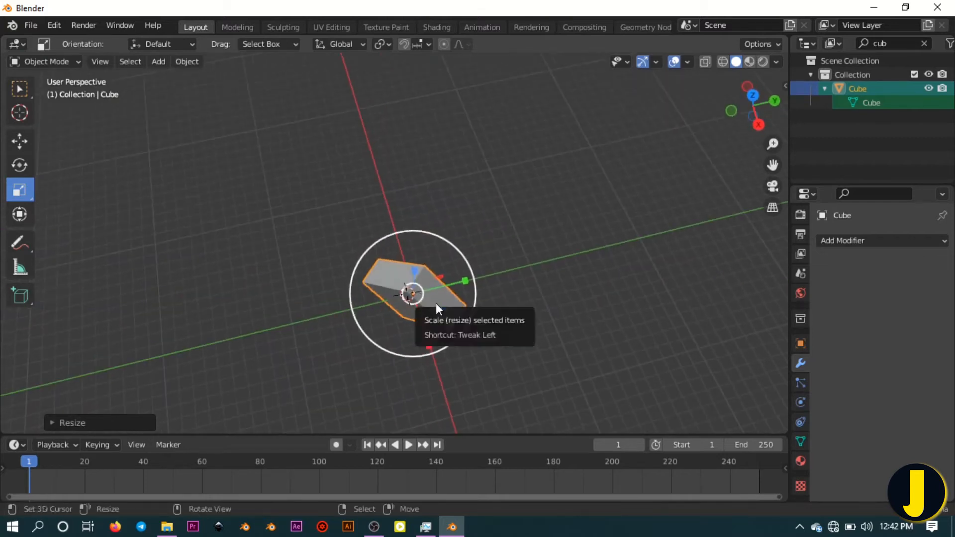
scroll(422, 348, up, 2)
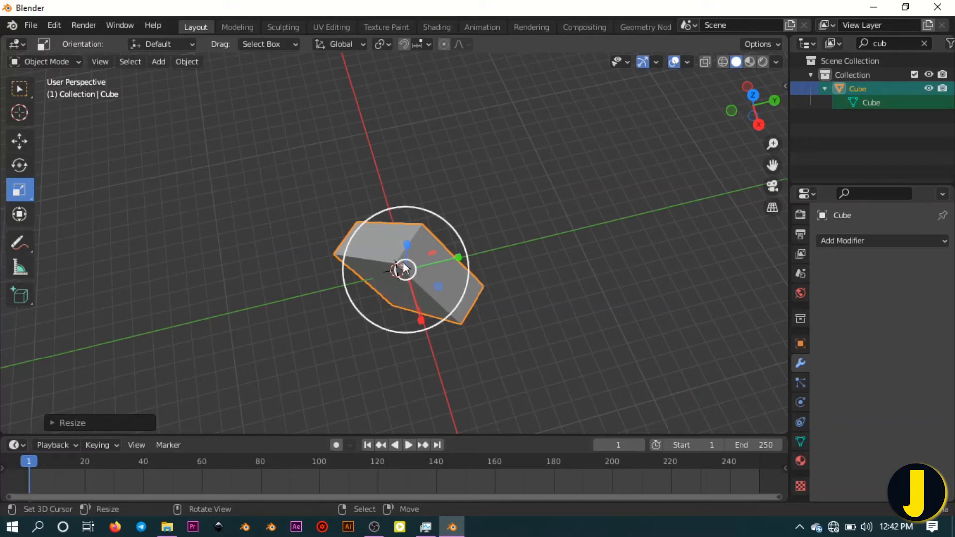
middle_drag(403, 247, 416, 264)
scroll(394, 221, up, 1)
middle_drag(477, 290, 308, 262)
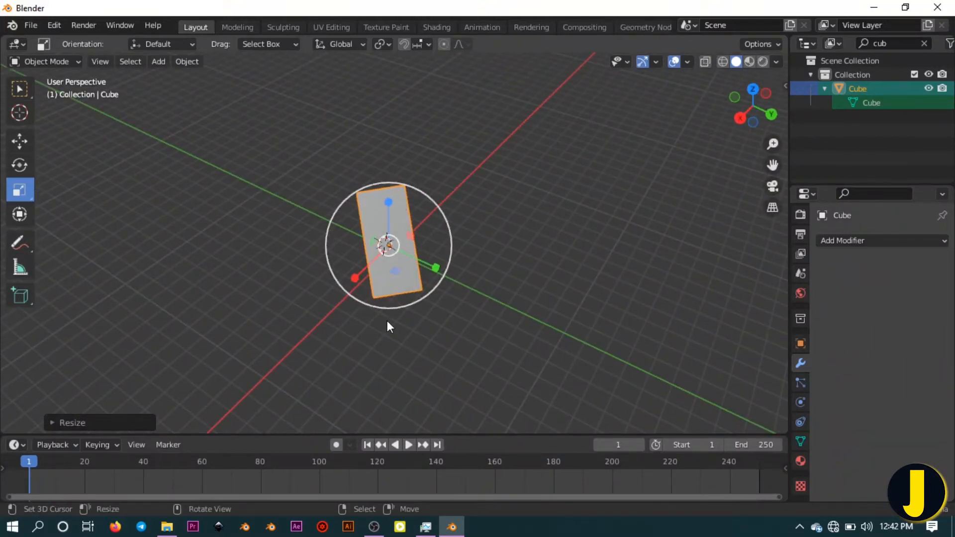
middle_drag(388, 324, 402, 263)
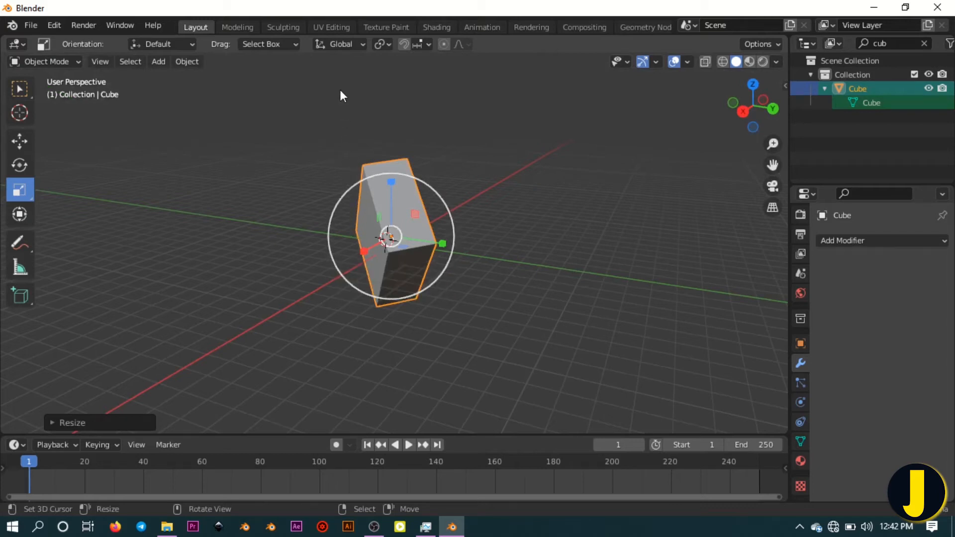
Switch the transform orientation from Global to Local so the scale handles follow the cube's own axes
click(338, 45)
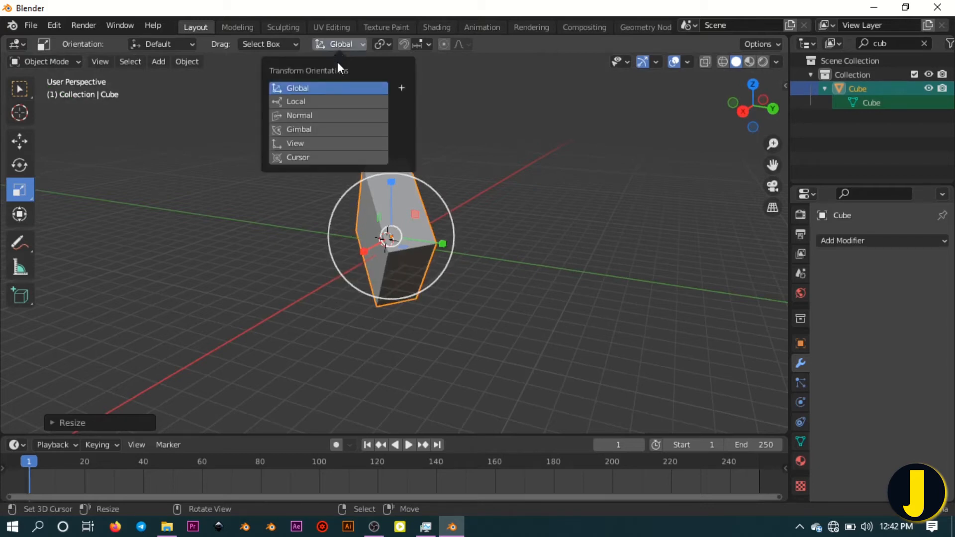
click(310, 100)
middle_drag(431, 312, 423, 282)
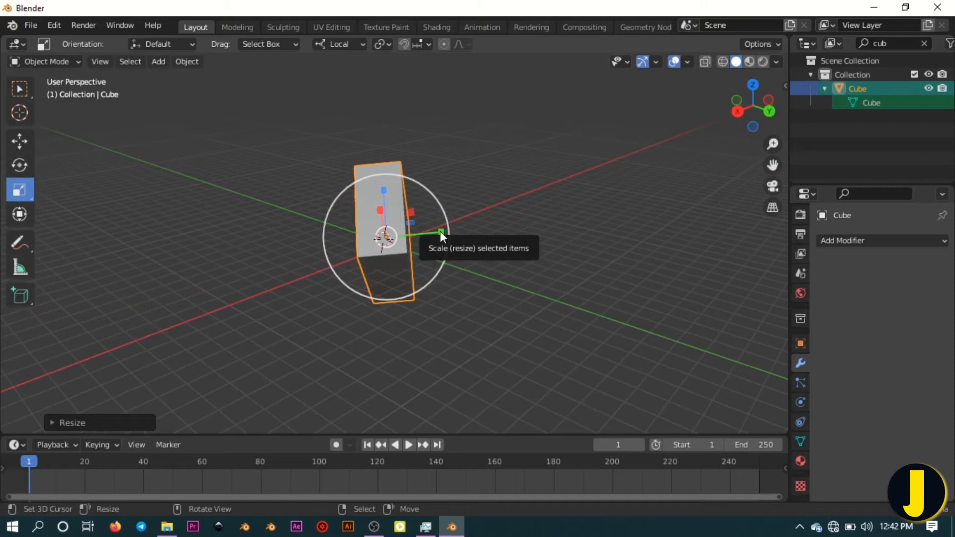
Narrow the tilted cube along its local Y axis, stretch it along local X, and narrow it along local Z
drag(439, 230, 398, 254)
middle_drag(398, 255, 350, 175)
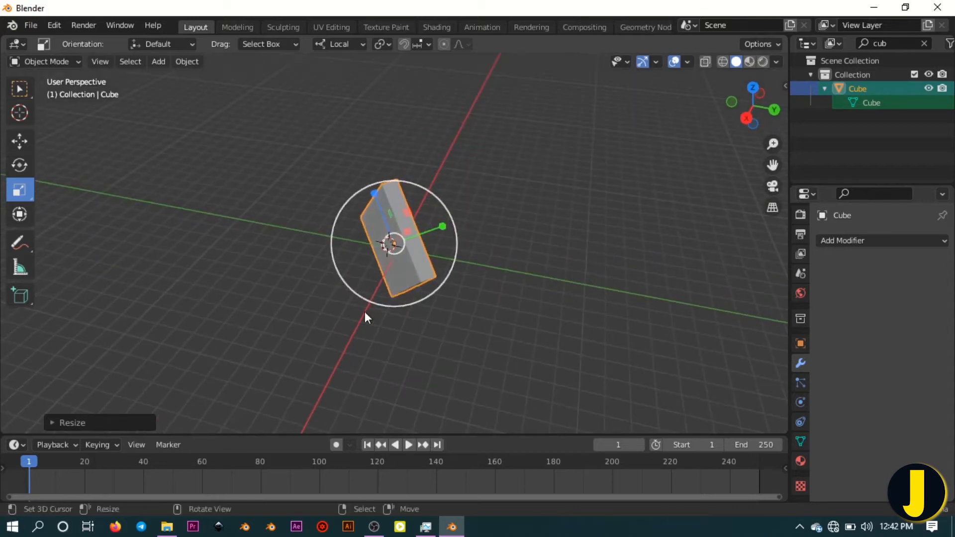
middle_drag(365, 313, 426, 204)
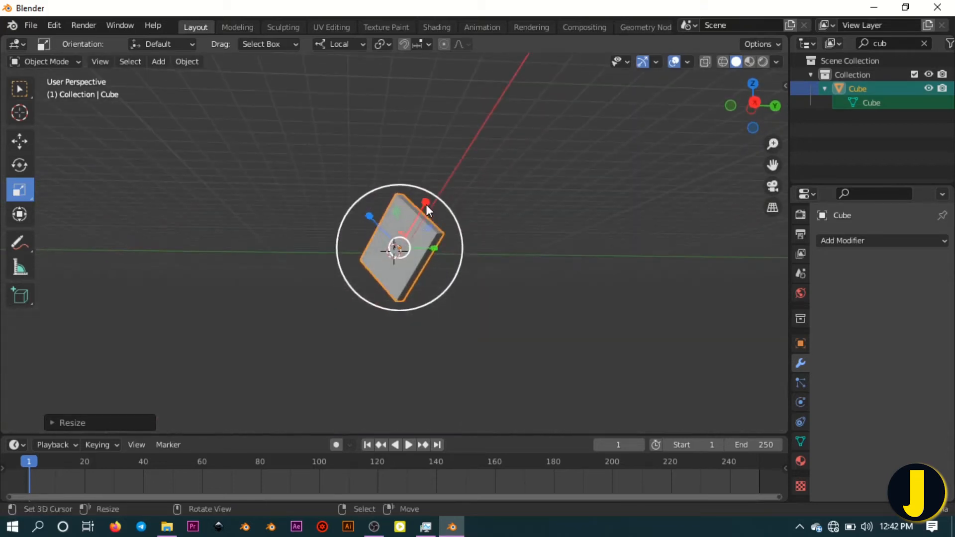
drag(425, 204, 446, 172)
scroll(453, 192, down, 3)
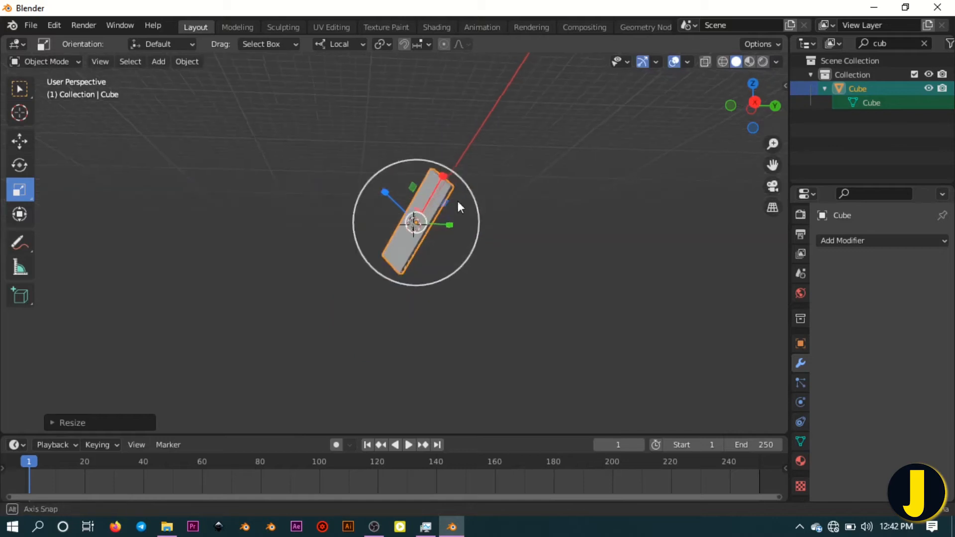
middle_drag(458, 206, 441, 210)
drag(382, 186, 401, 212)
middle_drag(453, 236, 423, 268)
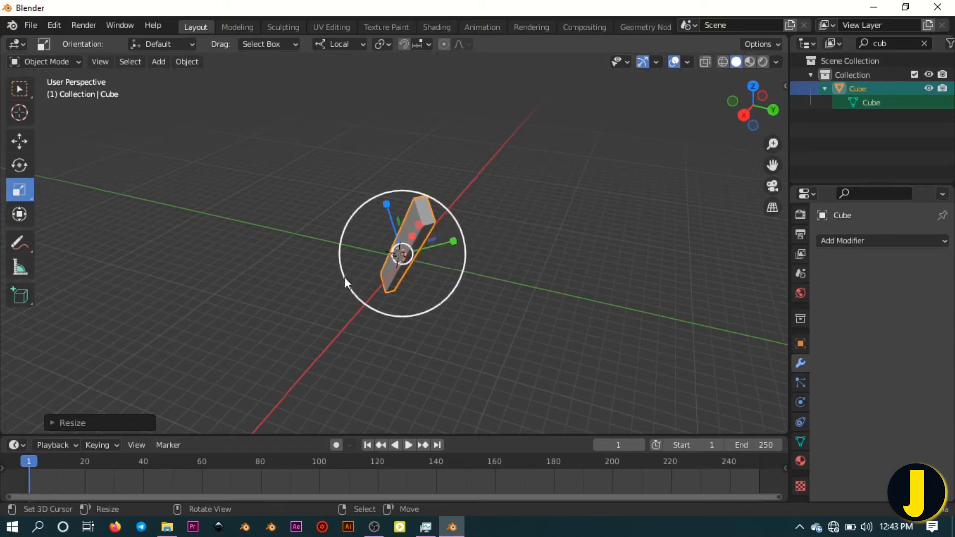
Use the combined Transform tool to move the cube away from the origin, resize it along local Z and rotate it about local Y
click(18, 215)
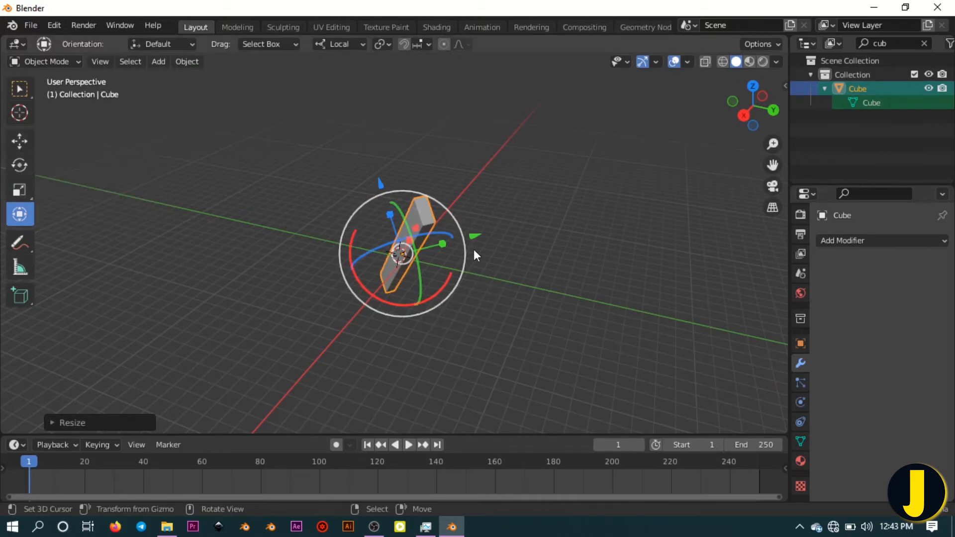
drag(474, 236, 530, 219)
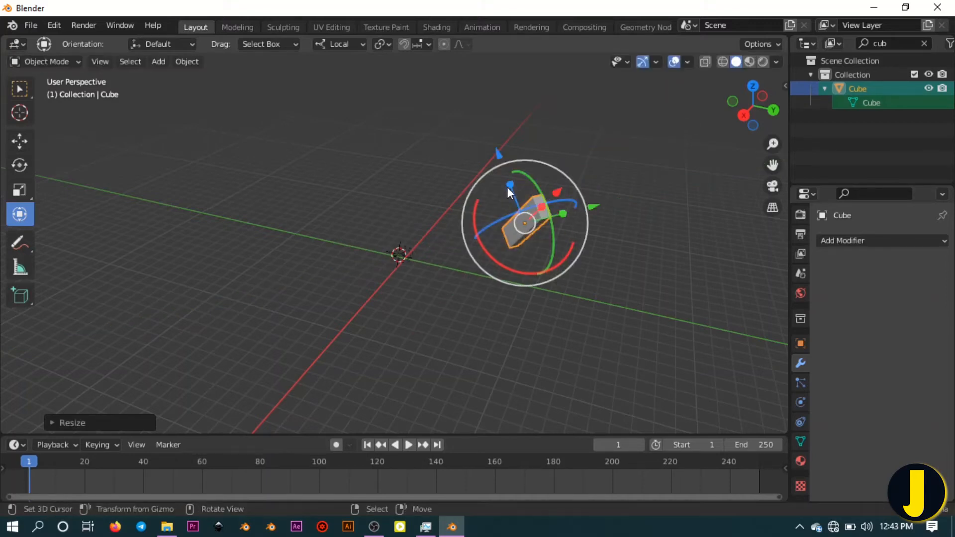
drag(506, 187, 516, 229)
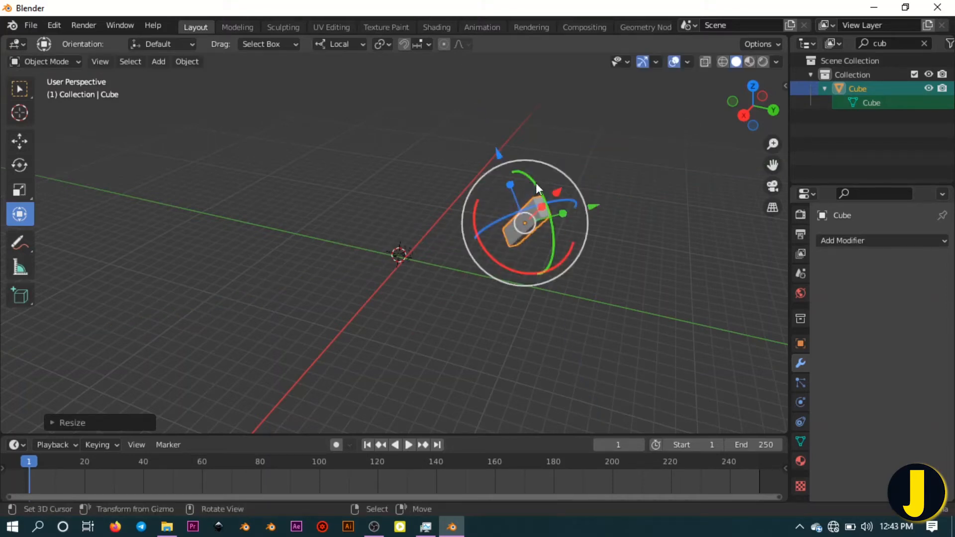
drag(530, 183, 527, 259)
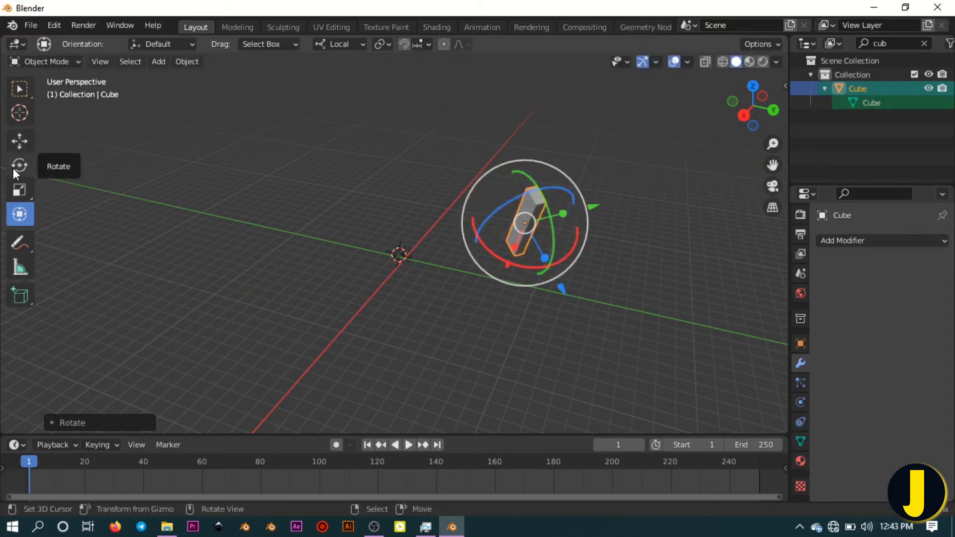
middle_drag(642, 217, 492, 202)
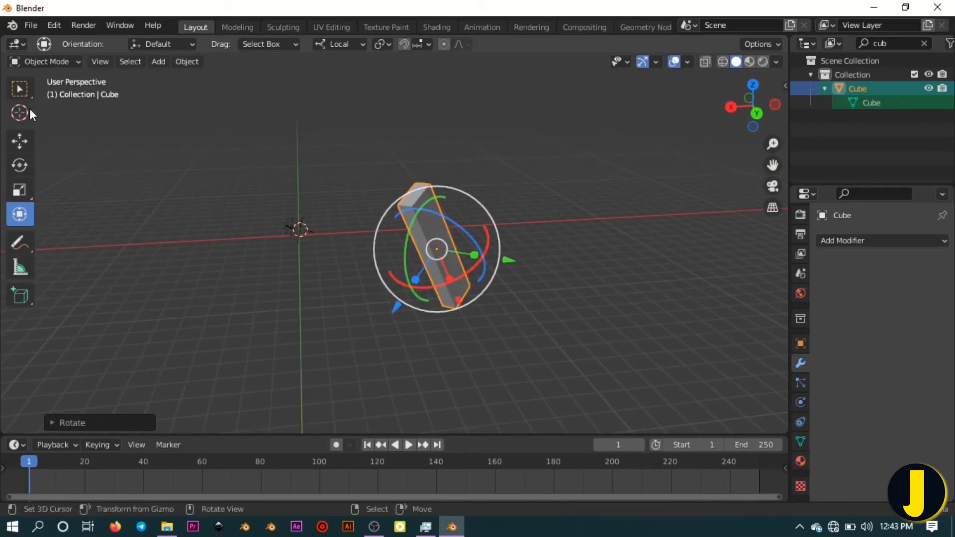
Return to the Select Box tool and display the cube's object transform properties
click(20, 89)
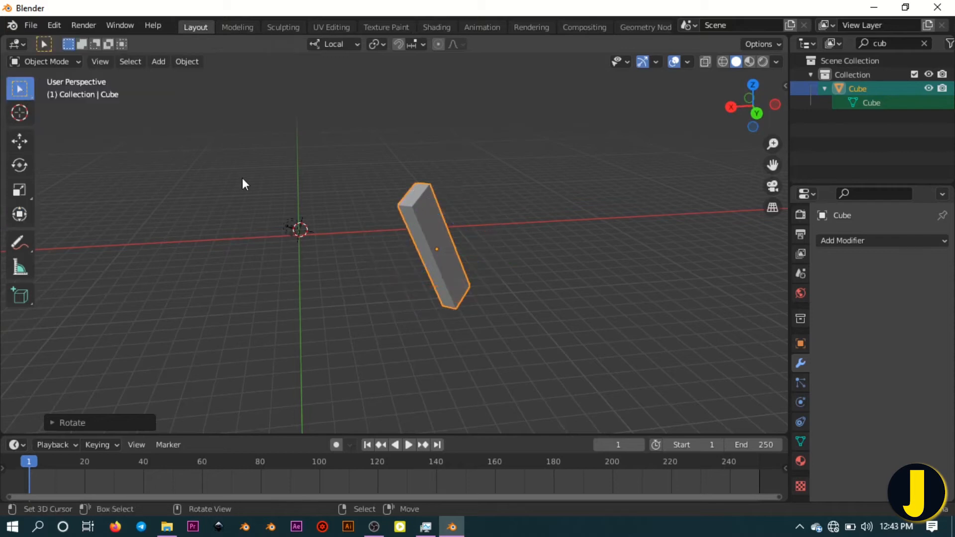
middle_drag(243, 178, 371, 249)
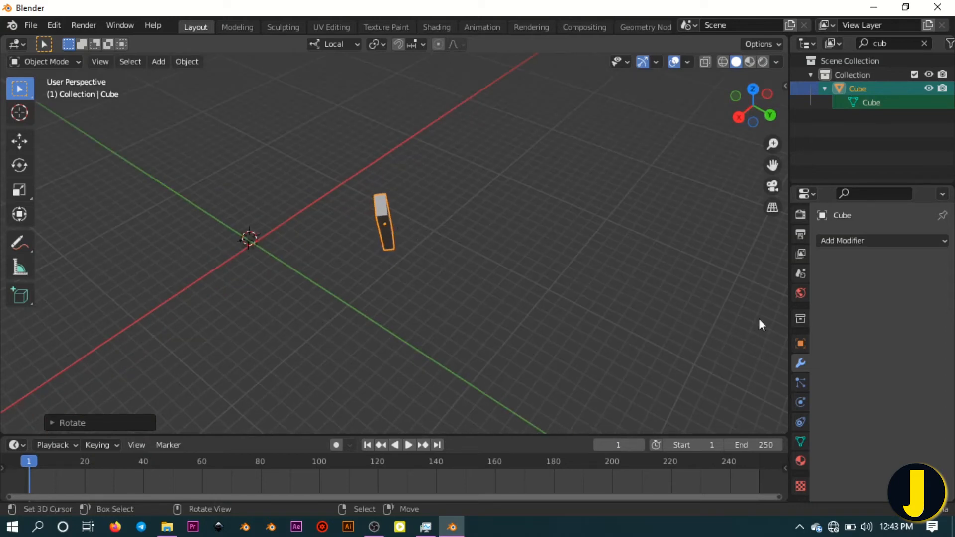
click(800, 343)
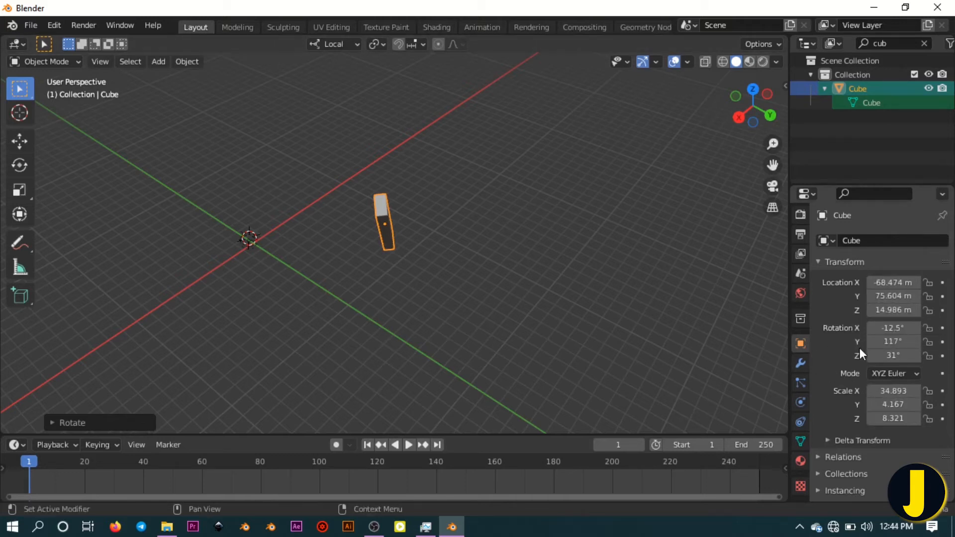
Move the cube along its local axes back close to the world origin
click(25, 145)
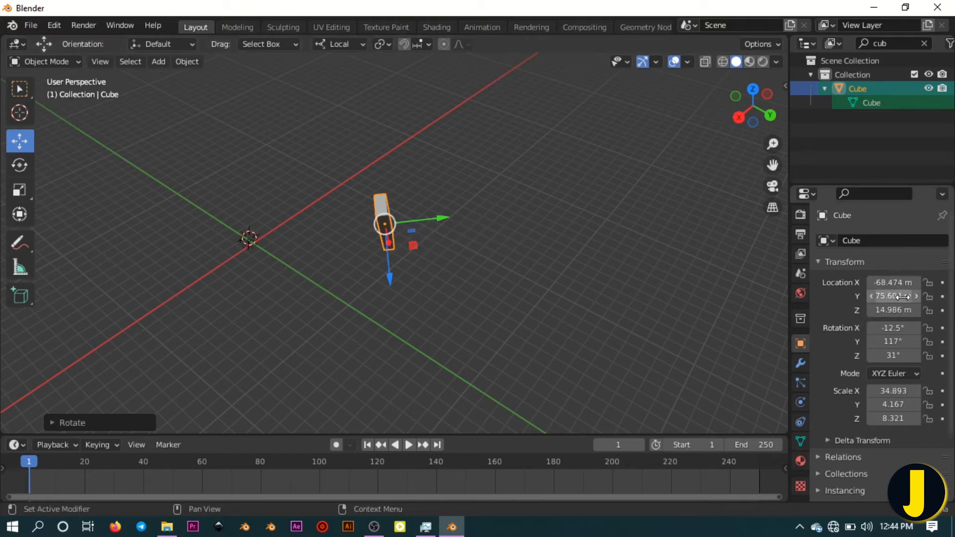
drag(437, 217, 299, 217)
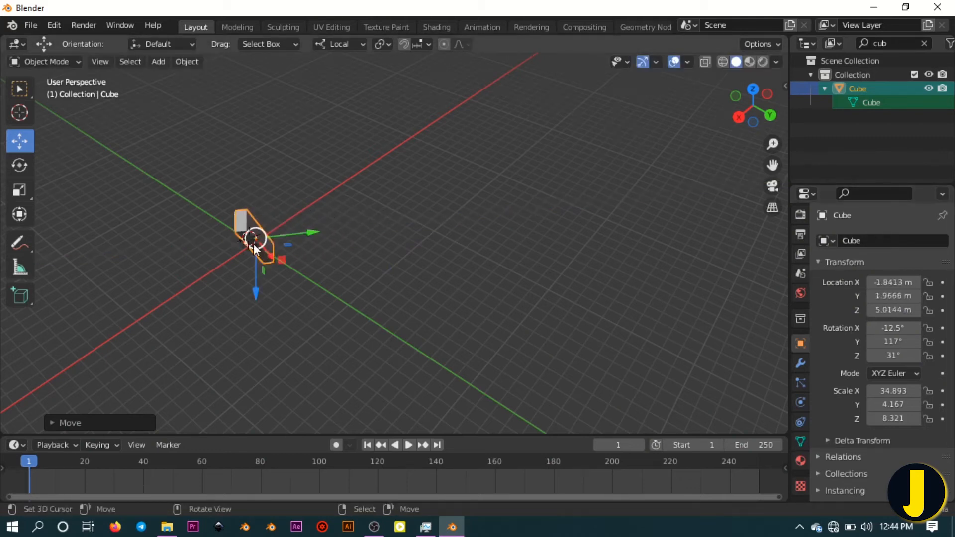
drag(252, 288, 265, 269)
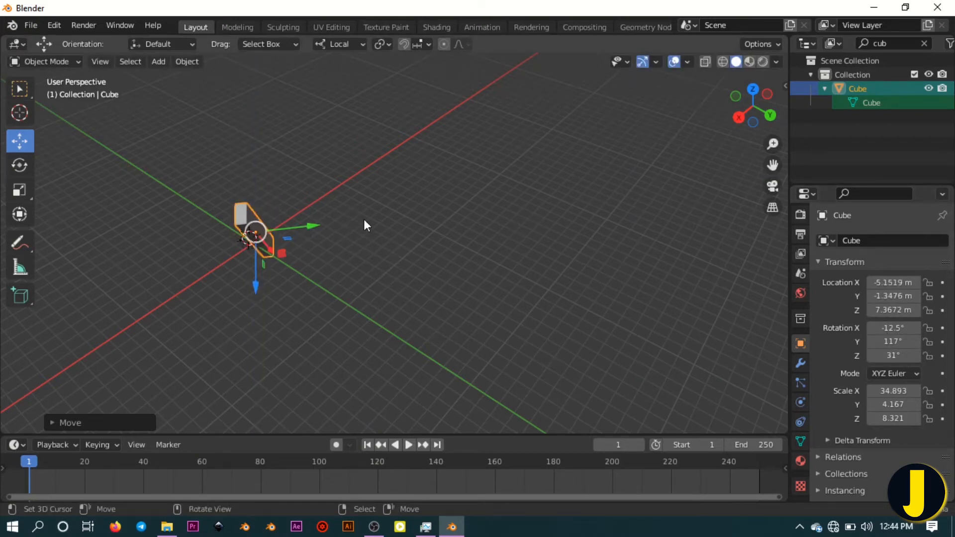
key(r)
key(Escape)
key(s)
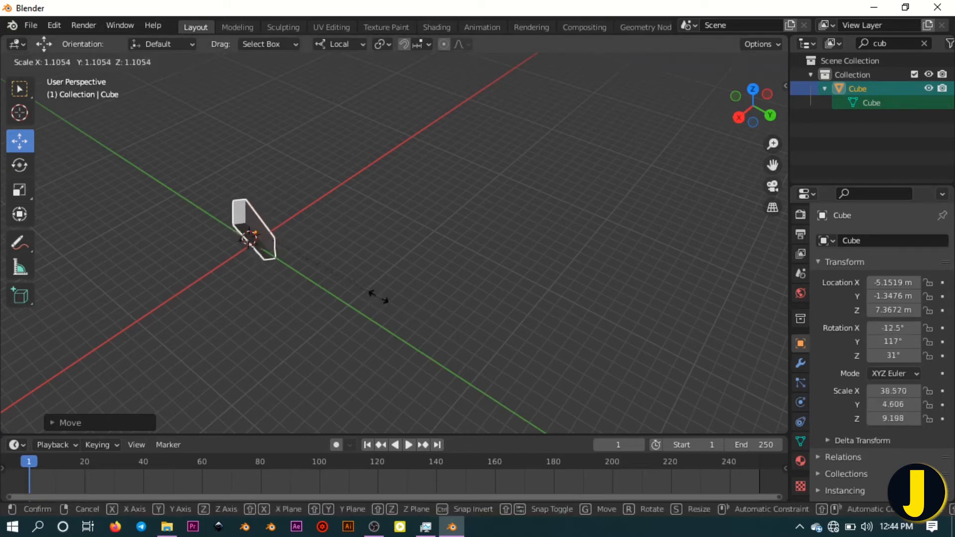
key(Escape)
Undo the last move of the cube
middle_drag(261, 207, 306, 207)
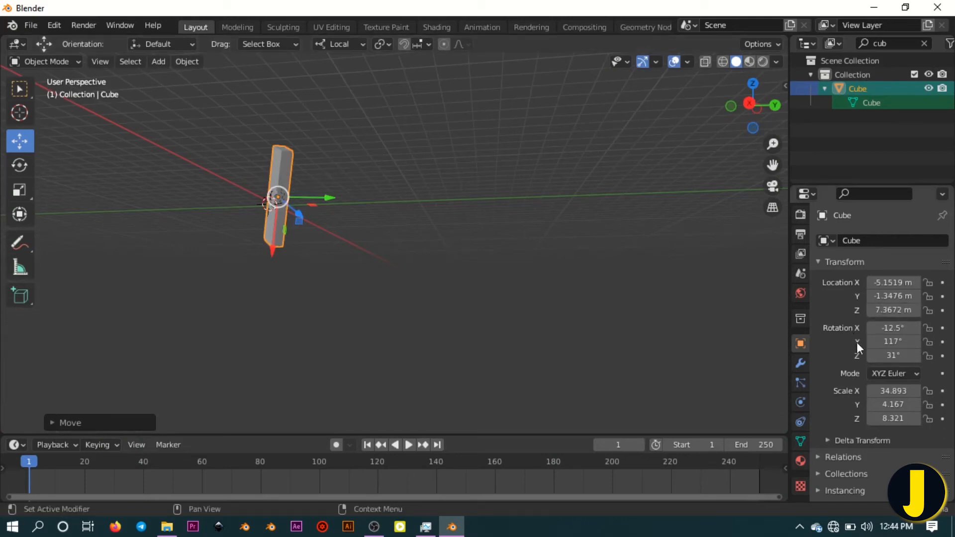
middle_drag(411, 233, 363, 196)
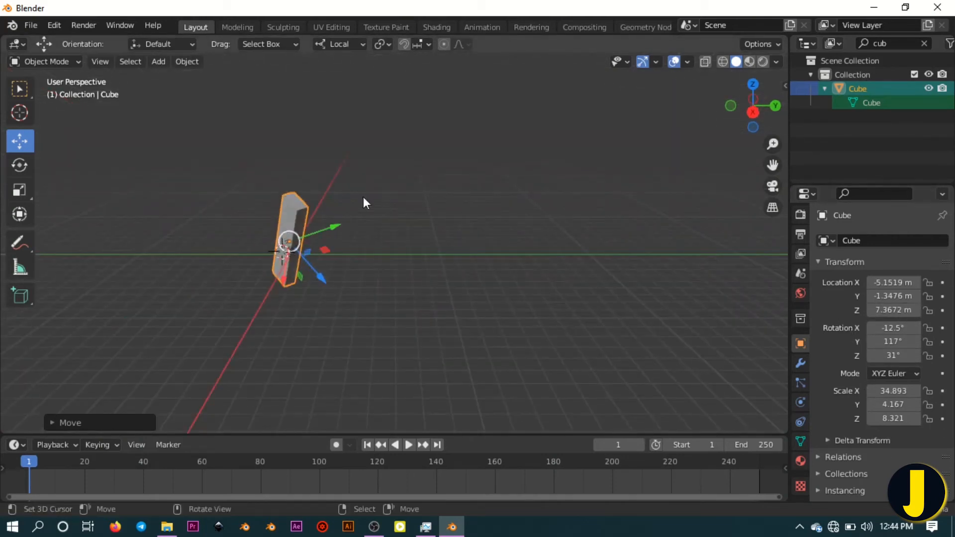
middle_drag(446, 314, 359, 311)
scroll(262, 241, up, 2)
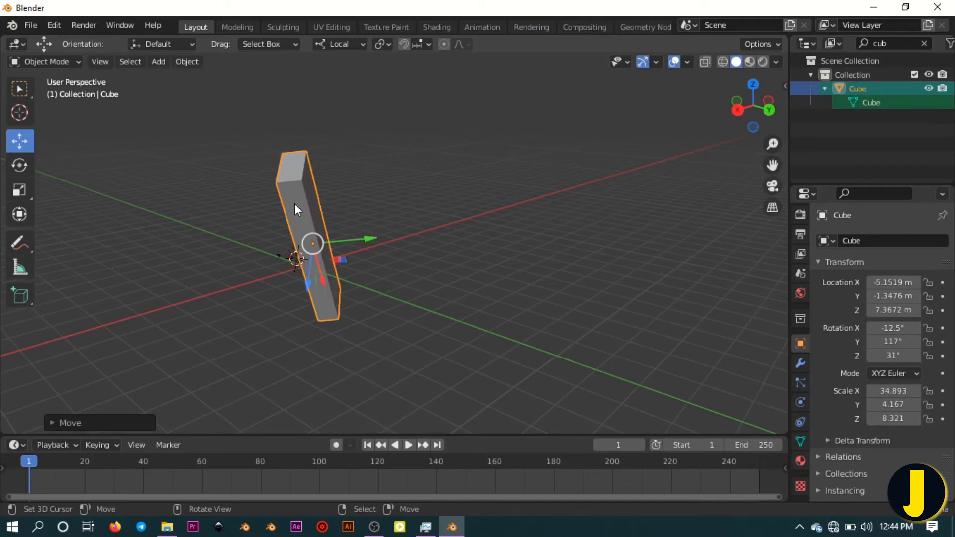
click(59, 25)
click(64, 38)
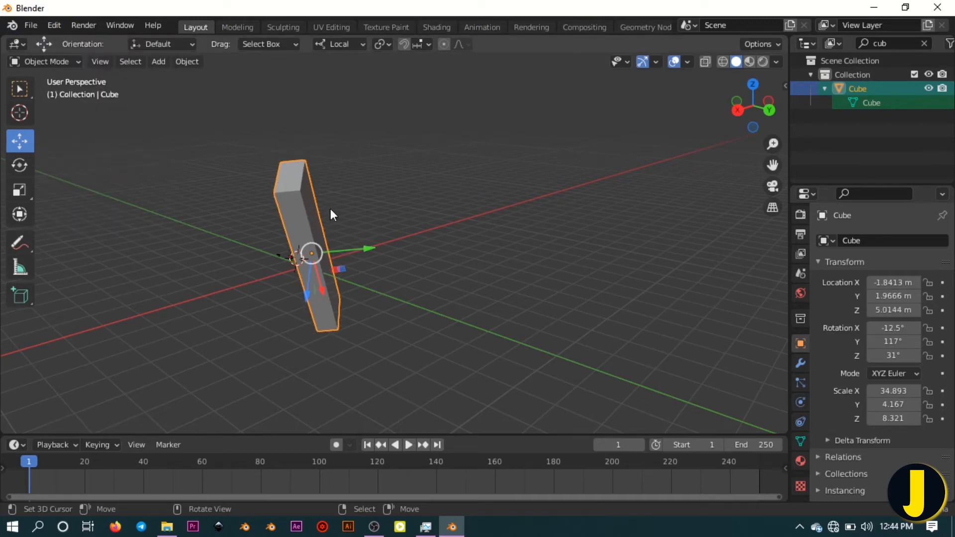
scroll(330, 209, down, 3)
scroll(310, 235, up, 3)
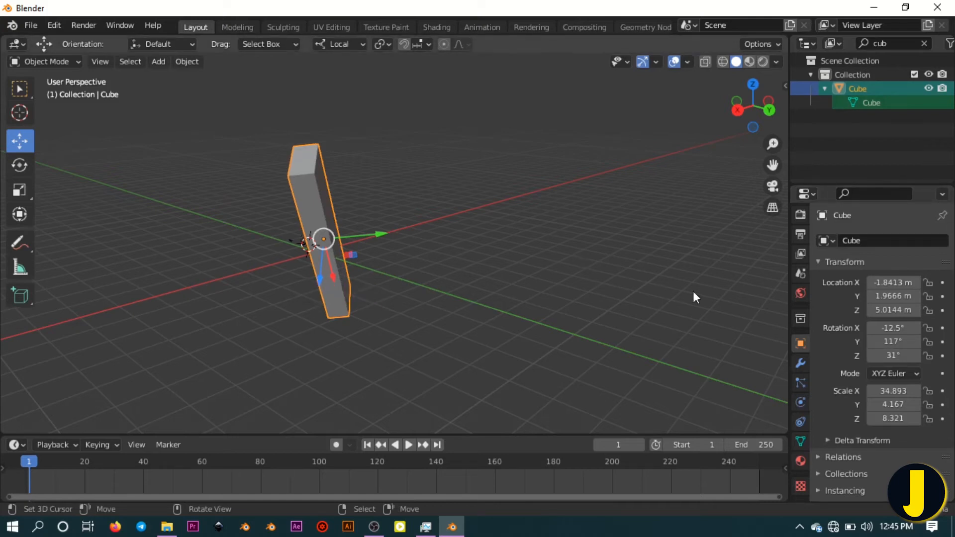
Set the cube's X, Y and Z rotation values to 0°
click(894, 325)
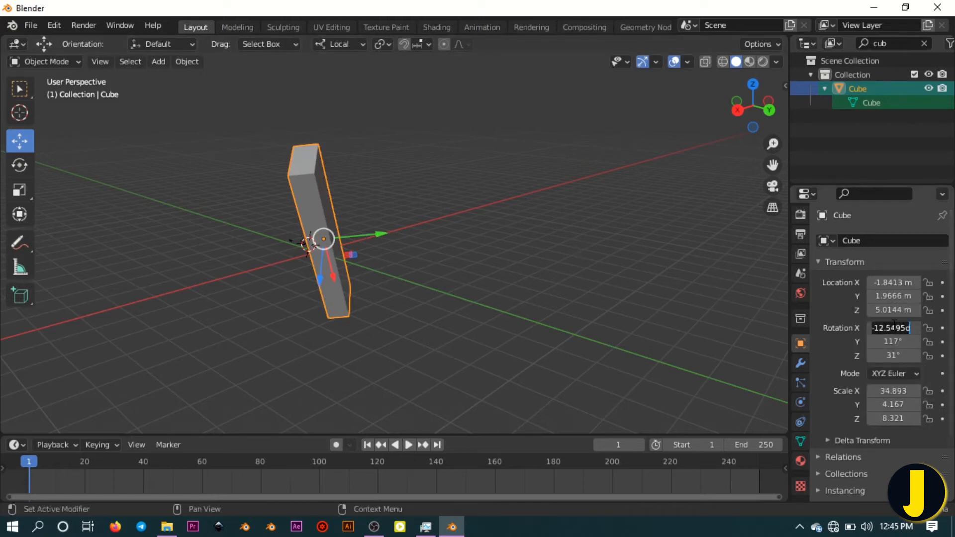
text(0)
key(Return)
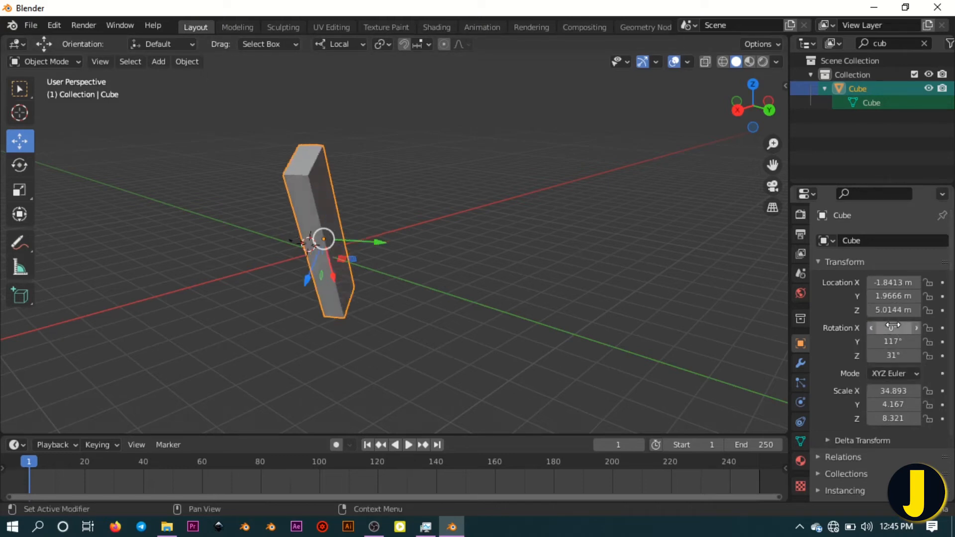
click(893, 342)
text(0)
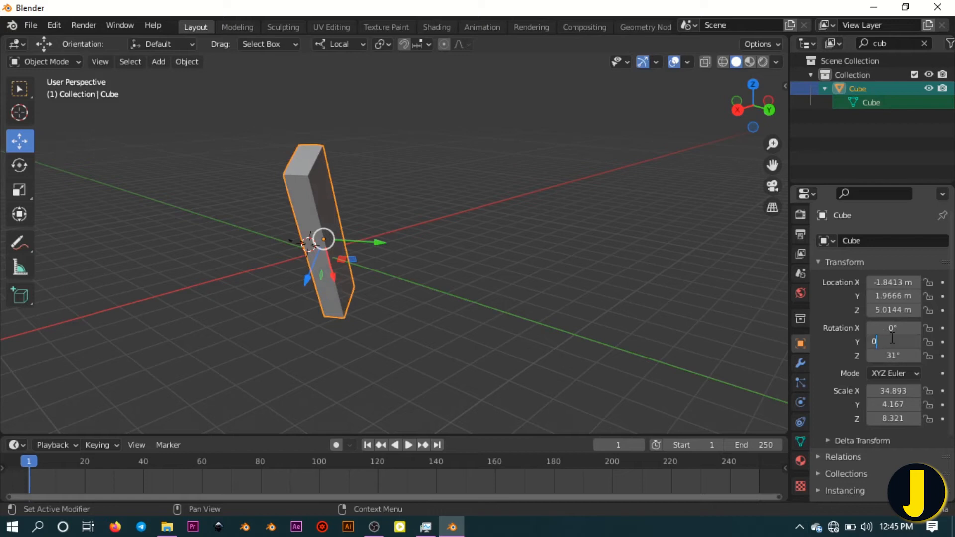
key(Return)
click(893, 355)
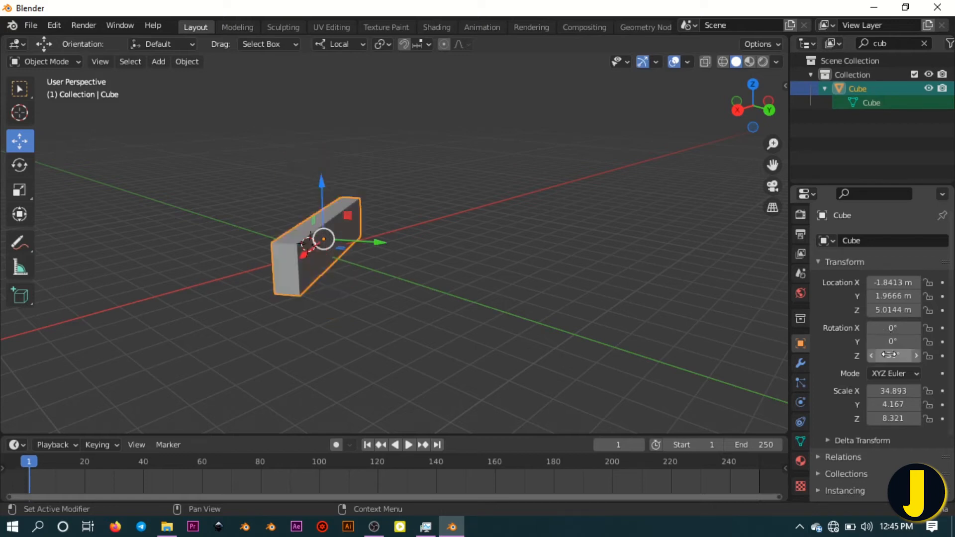
text(0)
key(Return)
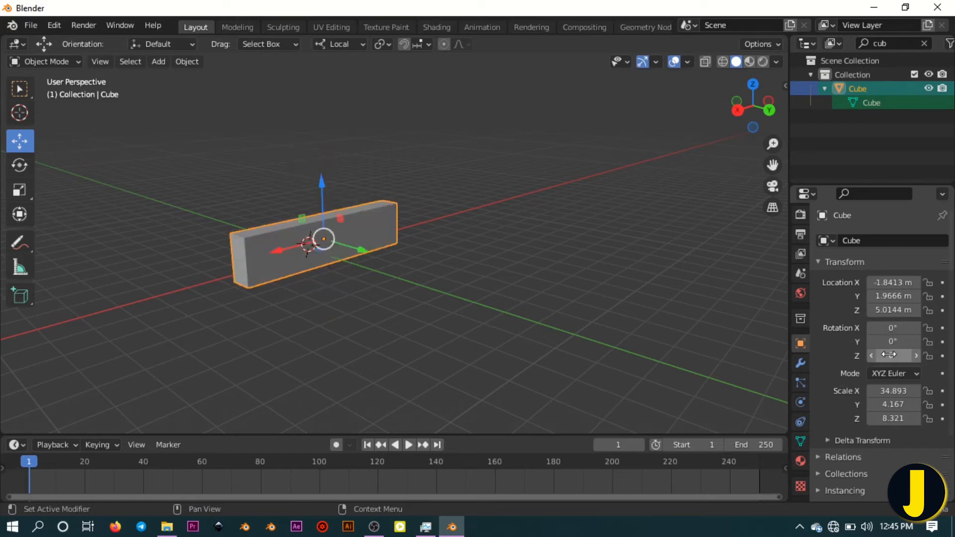
Undo the three rotation value changes on the cube
middle_drag(388, 206, 333, 247)
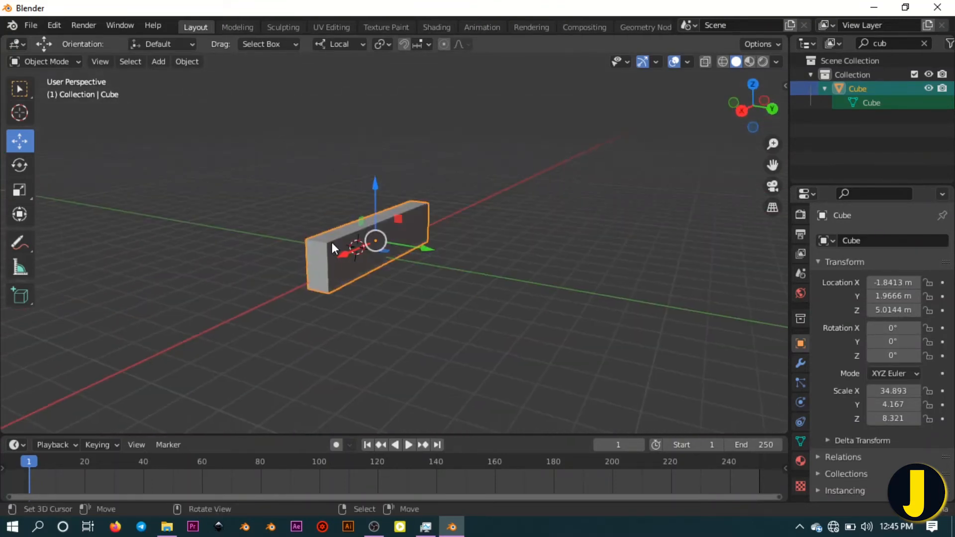
key(r)
click(395, 220)
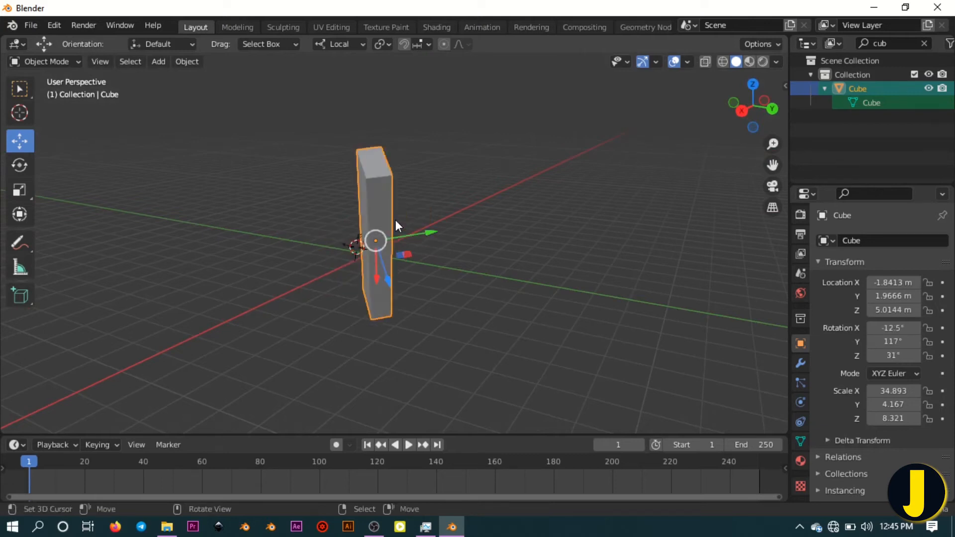
Clear the cube's rotation on all axes with the Clear Rotation command
middle_drag(395, 219, 293, 228)
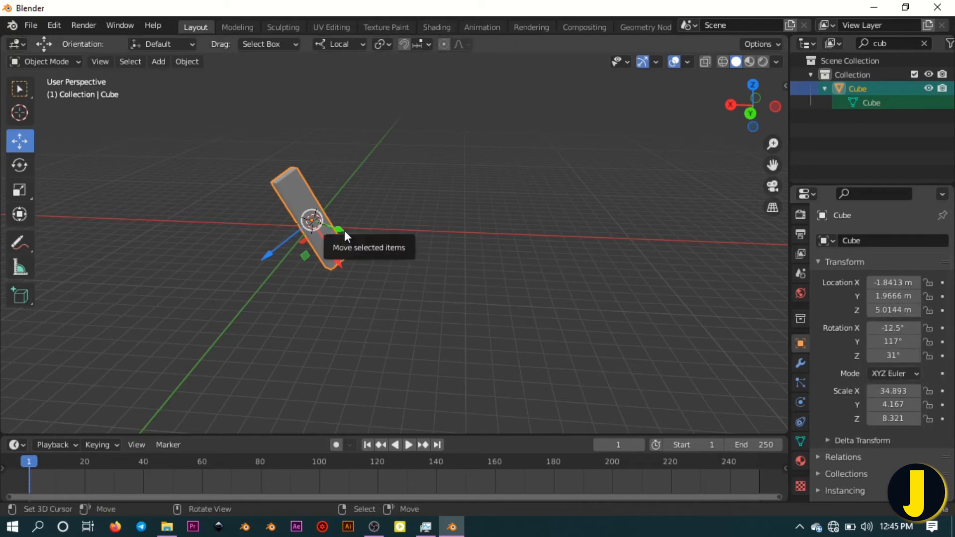
key(alt+r)
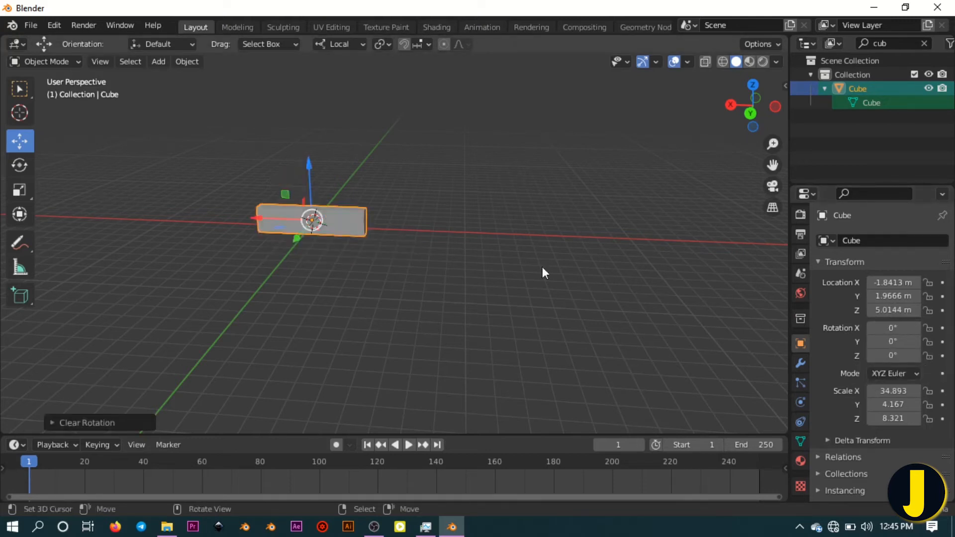
scroll(269, 205, up, 2)
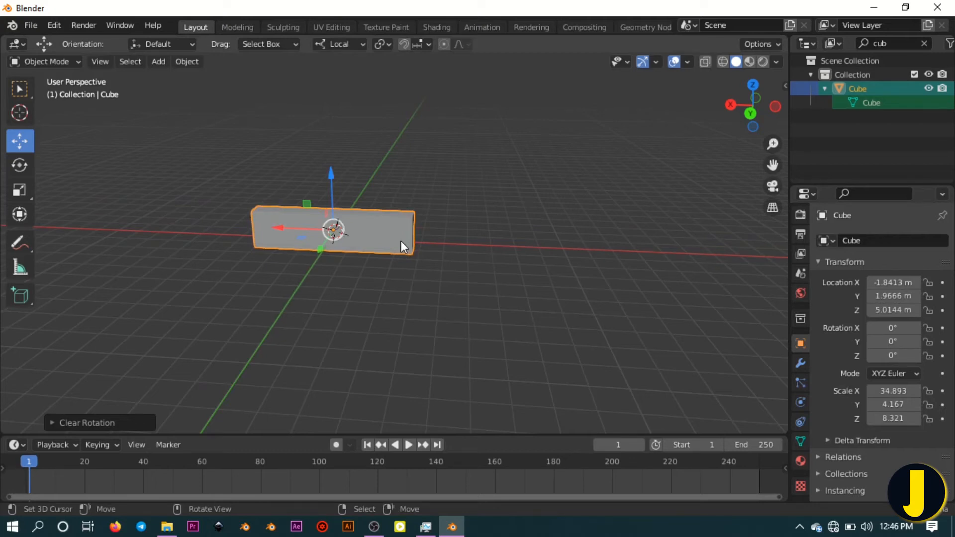
Clear the cube's location with the Clear Location command so it sits at the world origin
key(alt+g)
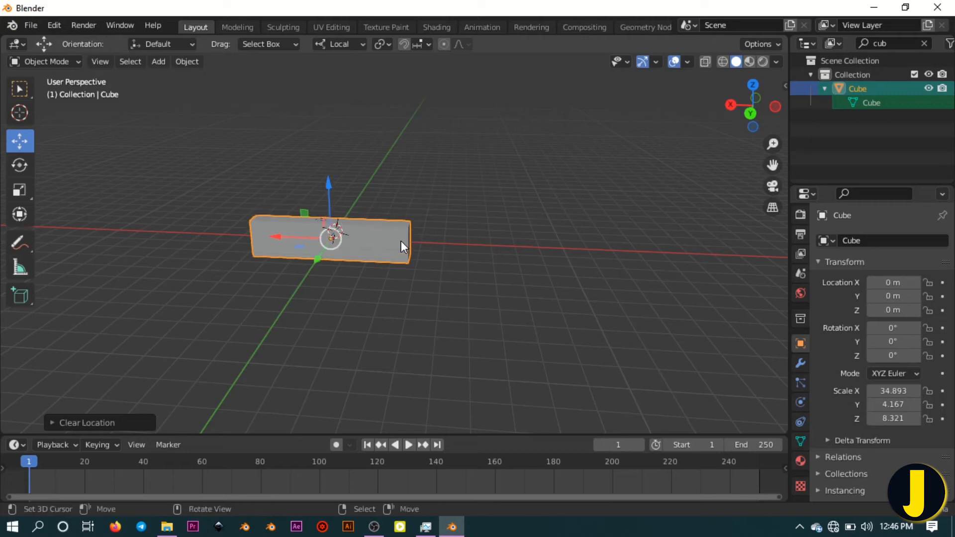
middle_drag(398, 240, 318, 210)
scroll(319, 210, up, 1)
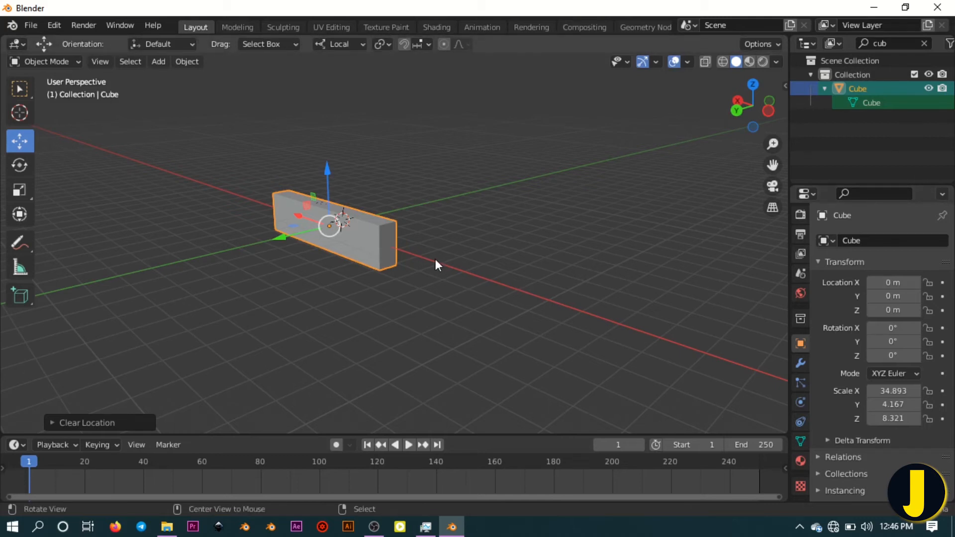
Clear the cube's scale with the Clear Scale command to restore its default proportions
key(alt+s)
scroll(341, 229, up, 4)
scroll(334, 240, up, 12)
shift+middle_drag(314, 217, 241, 240)
scroll(334, 240, down, 4)
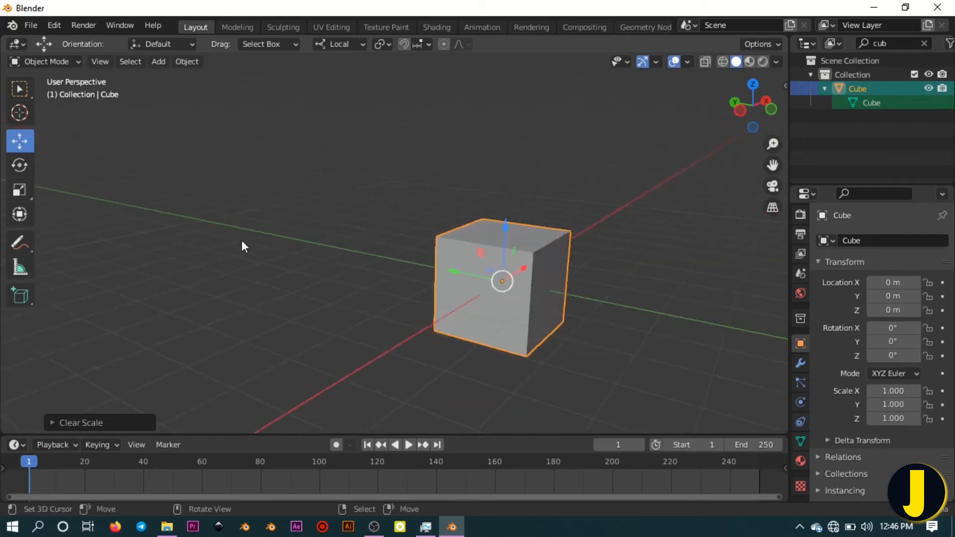
Inspect the reset cube from different distances and angles around the origin
scroll(241, 240, down, 5)
scroll(390, 265, up, 5)
middle_drag(408, 251, 427, 244)
scroll(422, 245, down, 4)
middle_drag(358, 245, 382, 236)
scroll(382, 236, up, 5)
scroll(383, 237, down, 4)
middle_drag(414, 267, 446, 262)
scroll(408, 234, up, 3)
scroll(313, 283, down, 2)
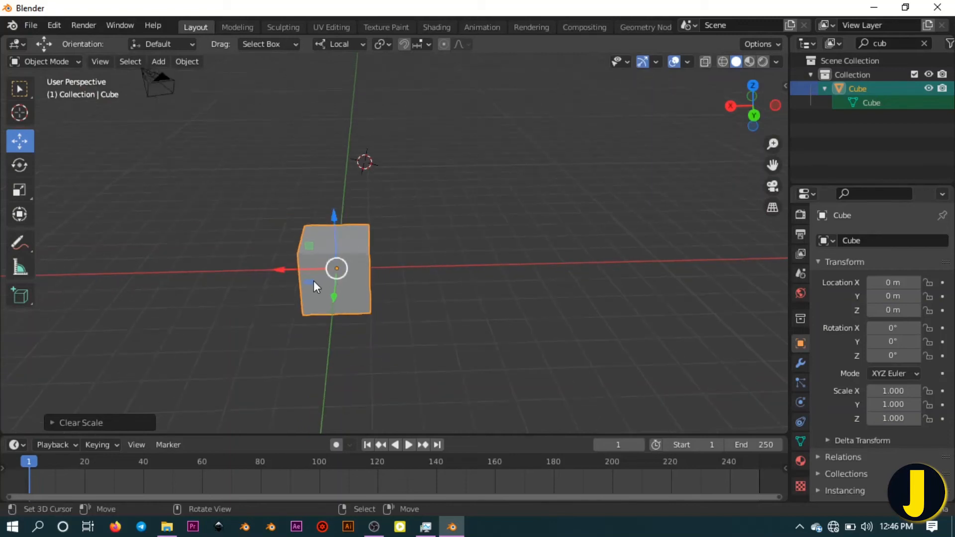
scroll(312, 283, up, 3)
middle_drag(312, 282, 384, 256)
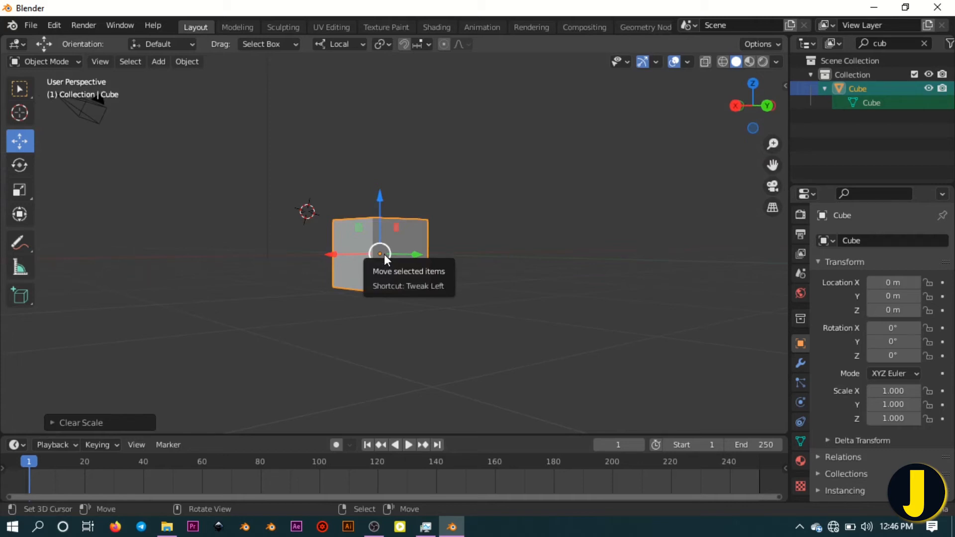
scroll(384, 254, down, 3)
mouse_move(384, 254)
middle_down()
mouse_move(416, 270)
mouse_move(380, 269)
middle_up()
scroll(380, 270, up, 2)
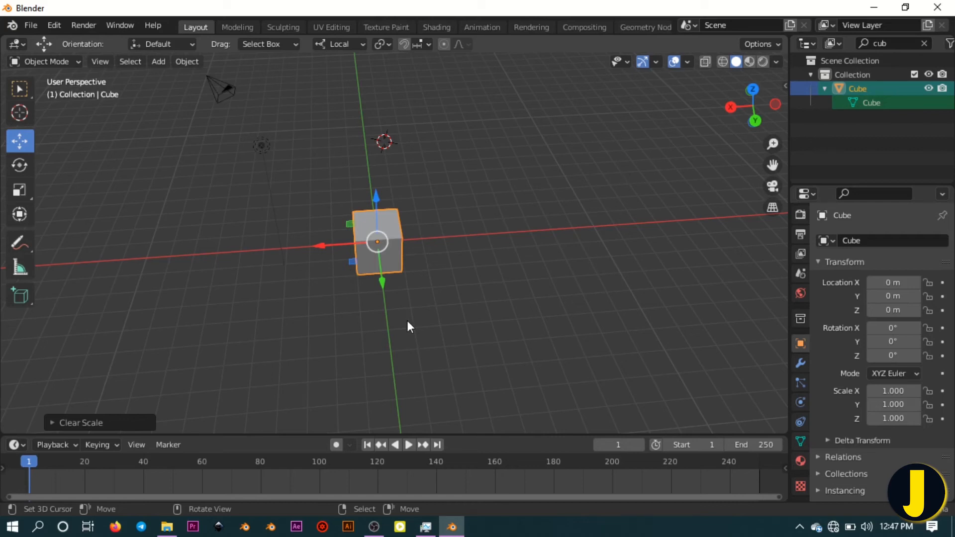
scroll(379, 241, up, 3)
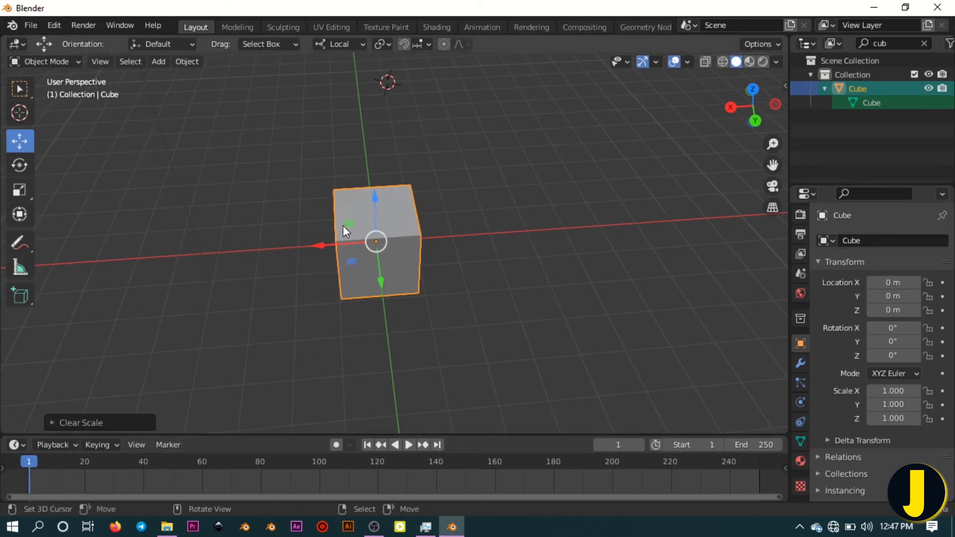
scroll(343, 225, down, 2)
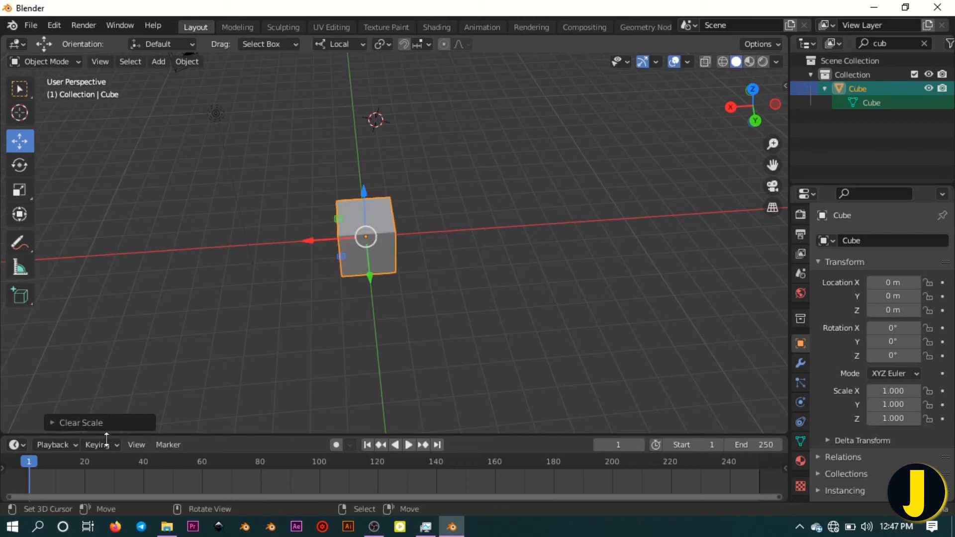
Go to frame 0 on the timeline and insert a Location keyframe for the cube
click(144, 470)
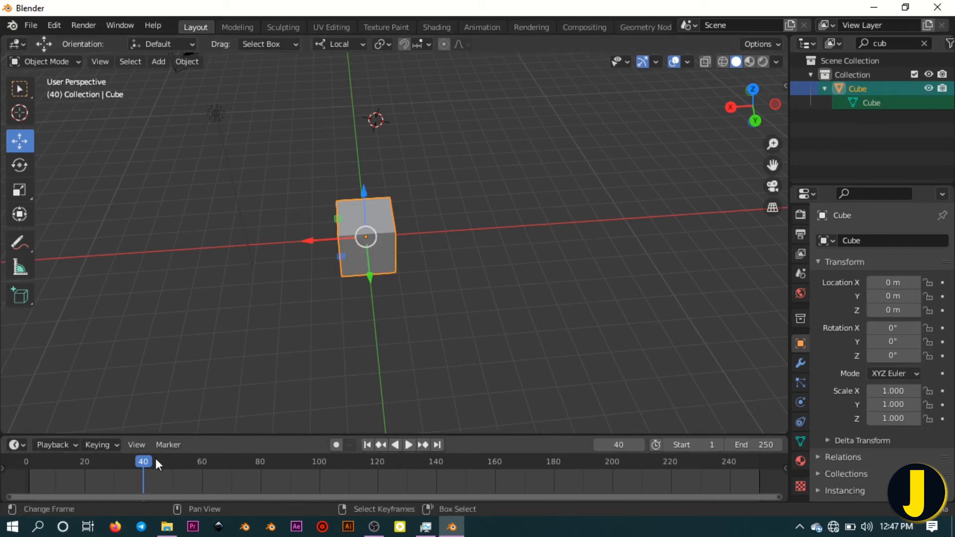
key(Right)
key(space)
drag(150, 463, 32, 463)
key(space)
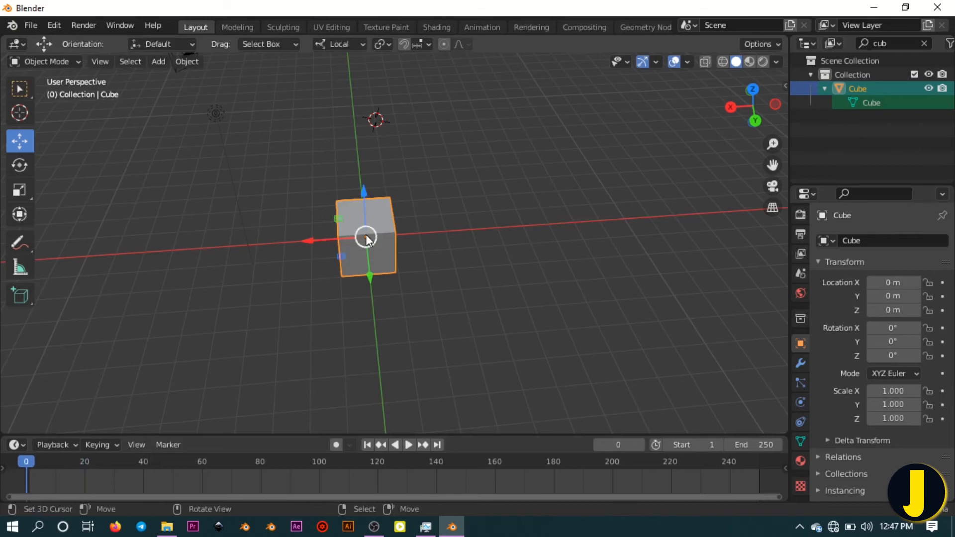
middle_drag(365, 237, 367, 204)
scroll(363, 217, up, 2)
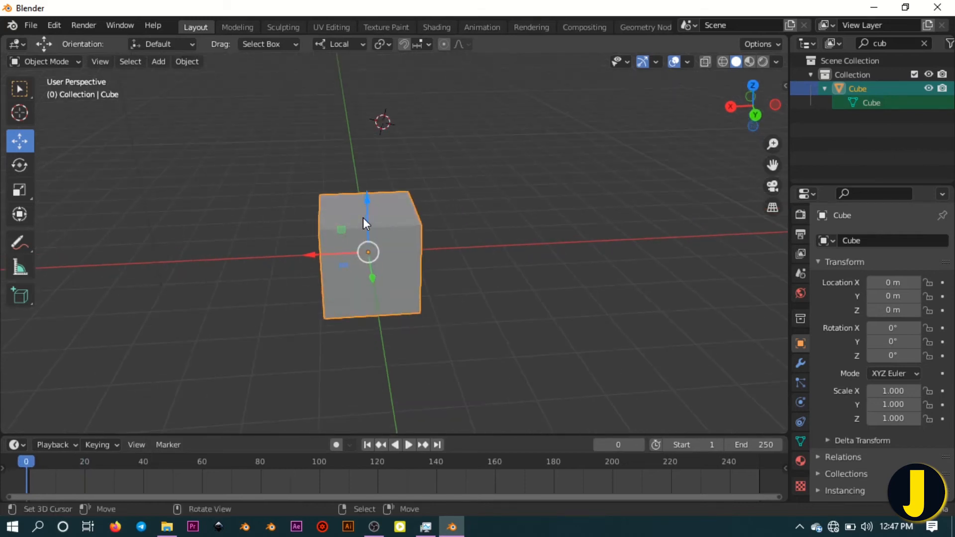
key(i)
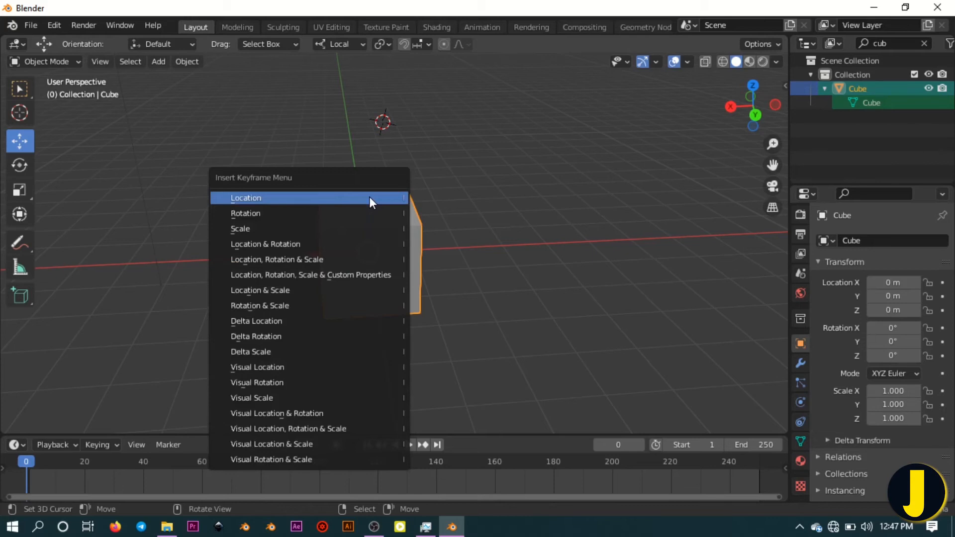
click(369, 197)
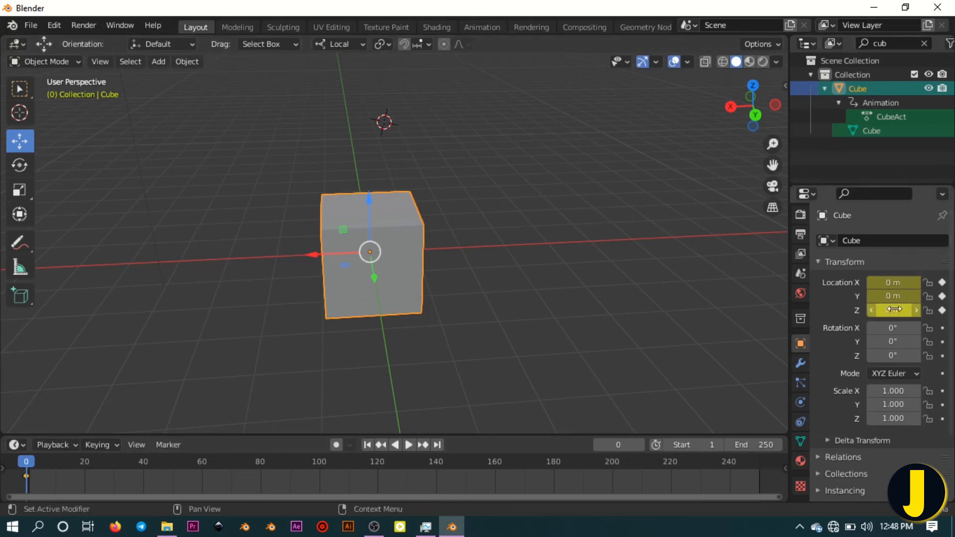
At frame 40, move the cube along X to about -11.5 m and insert a Location keyframe
click(142, 473)
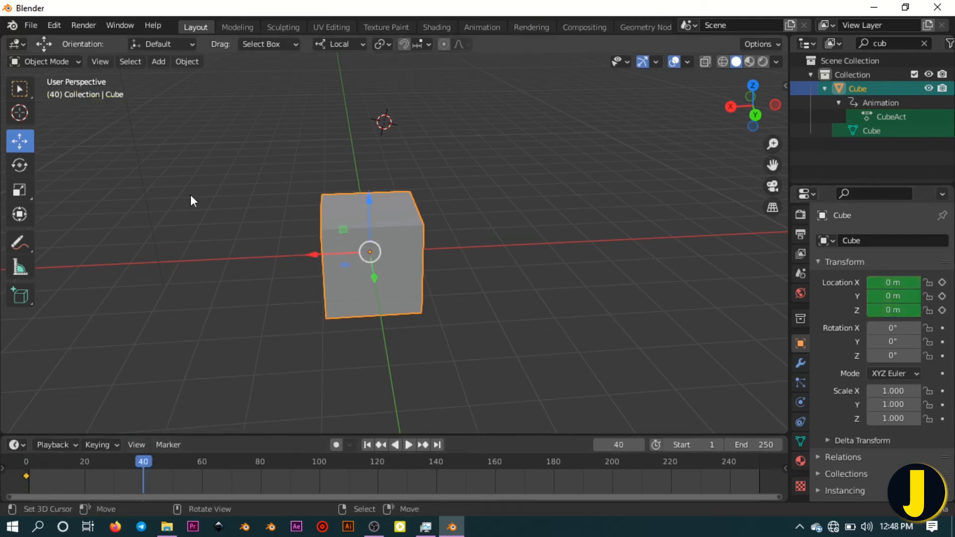
middle_drag(190, 195, 273, 218)
drag(214, 229, 509, 229)
middle_drag(469, 241, 582, 204)
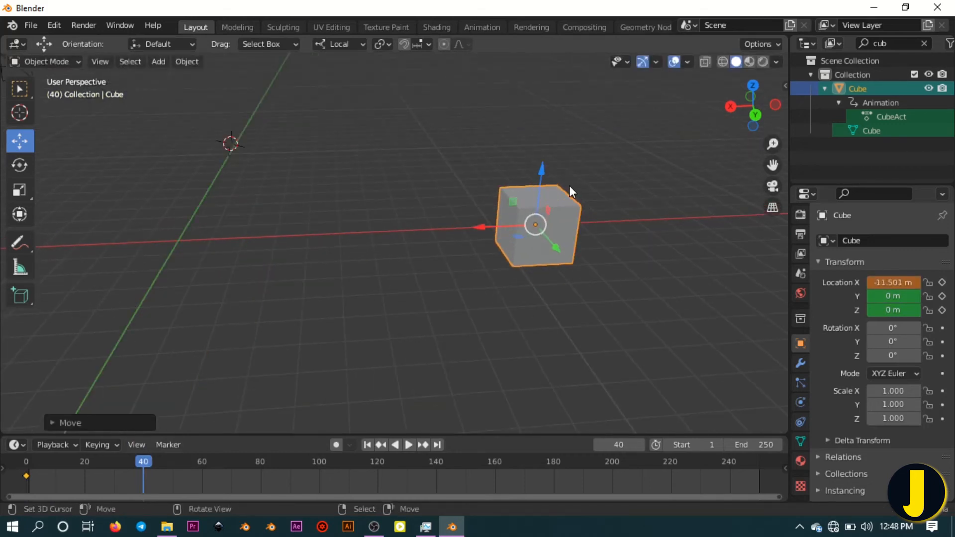
key(i)
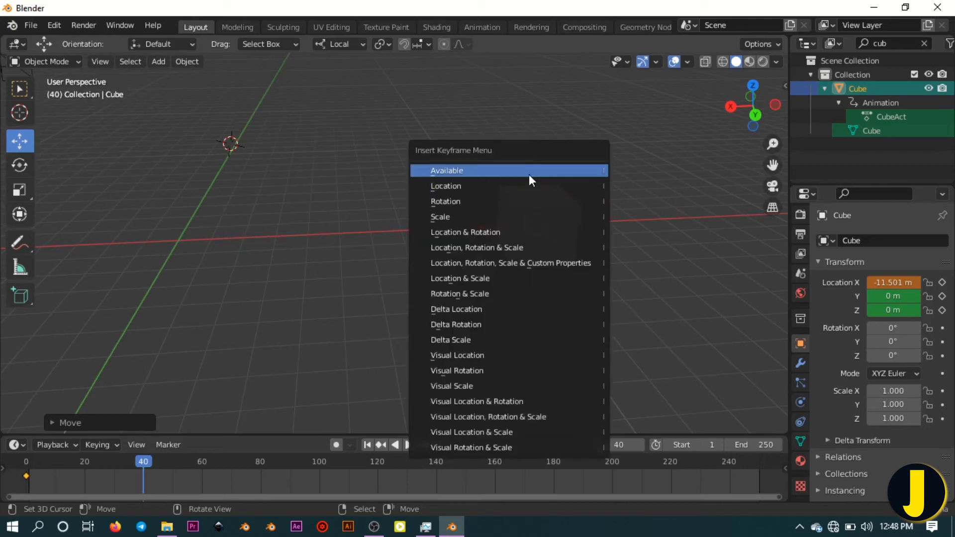
click(508, 186)
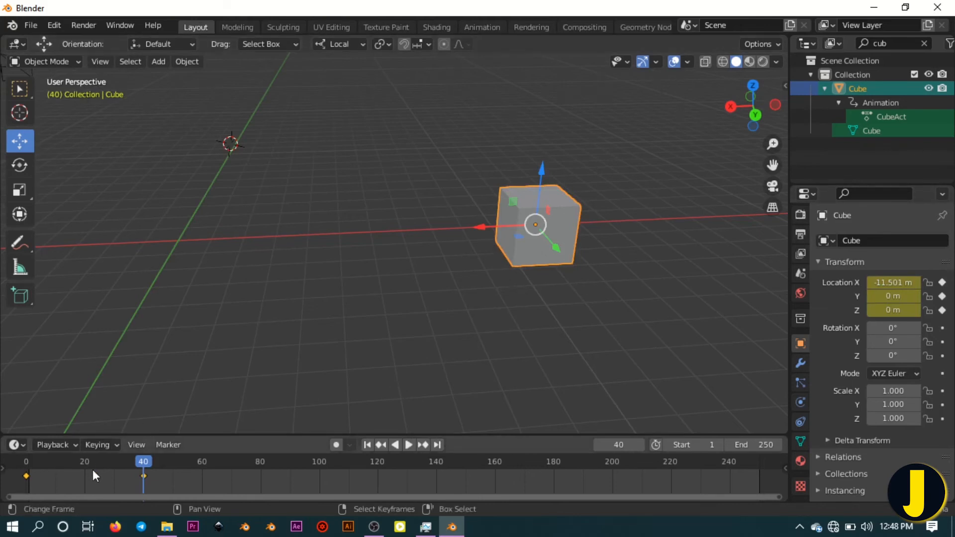
Scrub back to frame 2 and play the cube's movement between the first two keyframes
drag(132, 475, 31, 476)
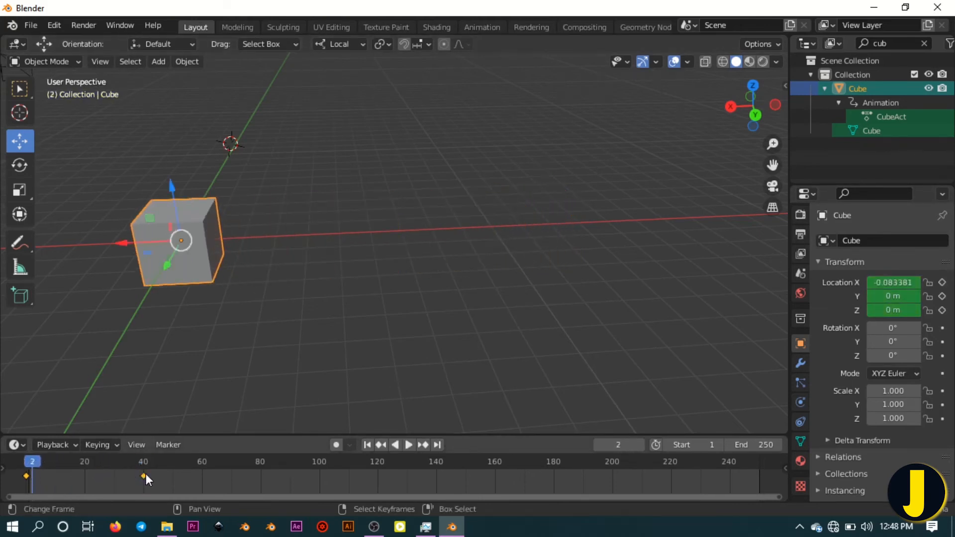
click(407, 446)
click(405, 443)
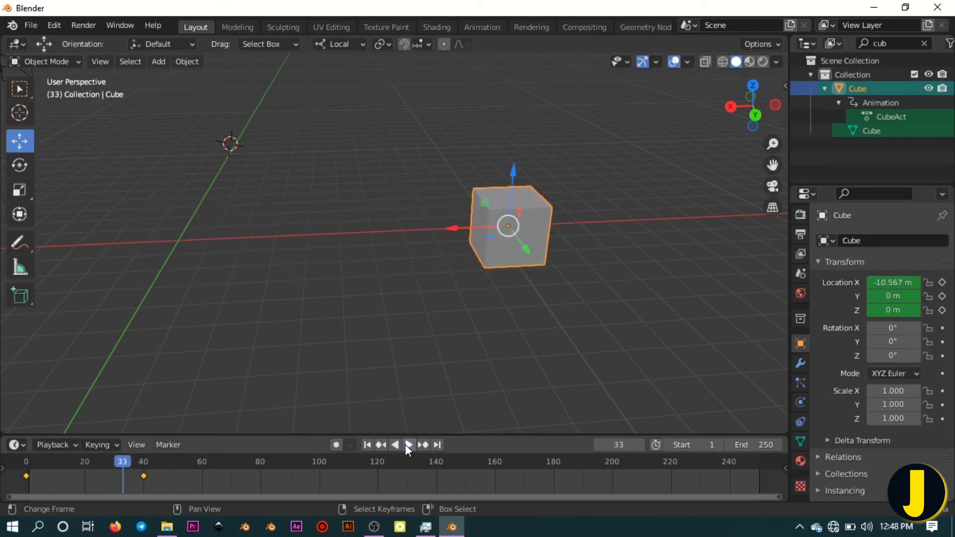
click(405, 444)
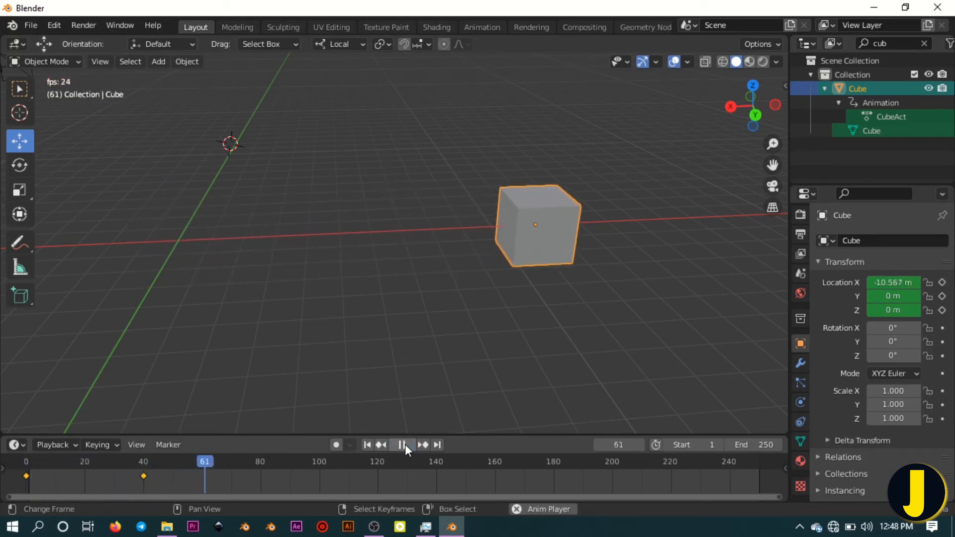
click(399, 445)
At frame 80, move the cube along Y to about -9.91 m and insert a Location keyframe
click(262, 475)
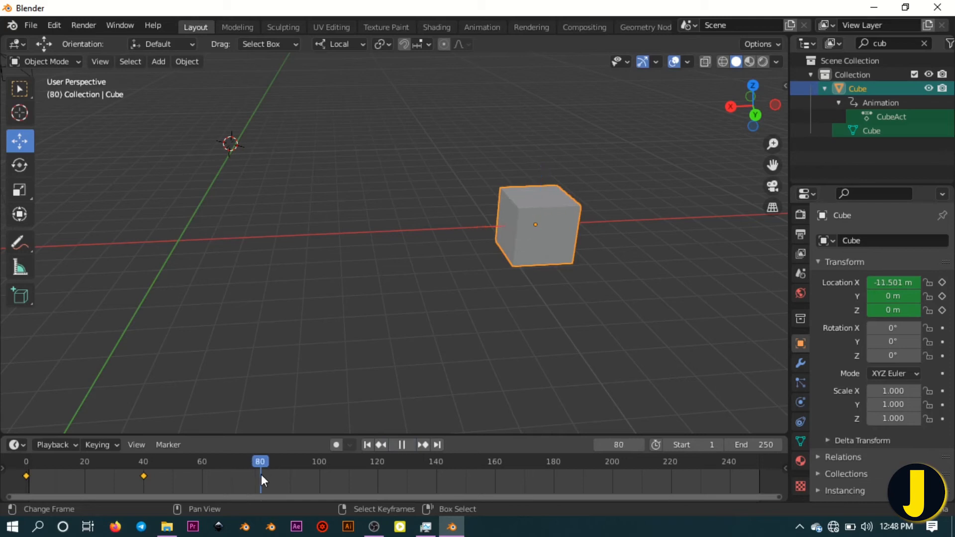
drag(554, 247, 504, 153)
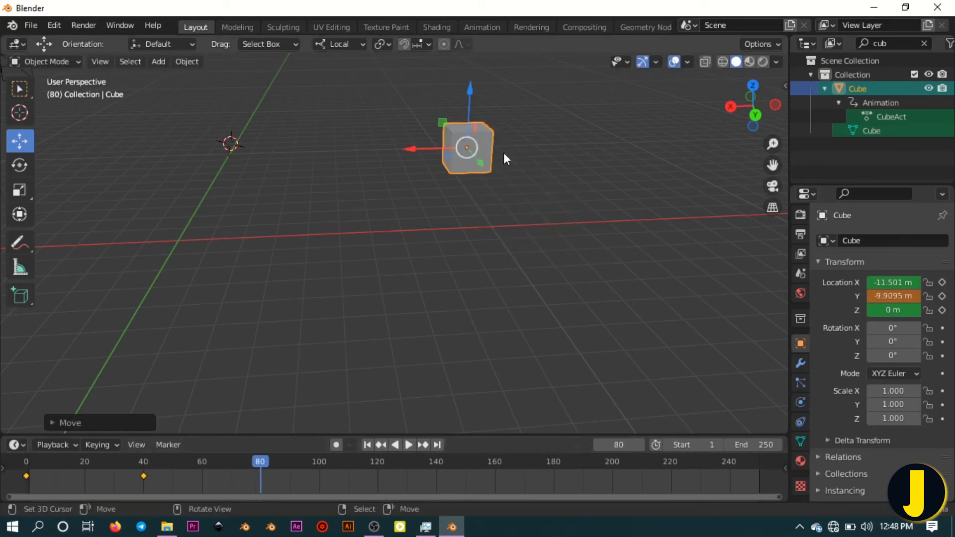
key(i)
click(503, 153)
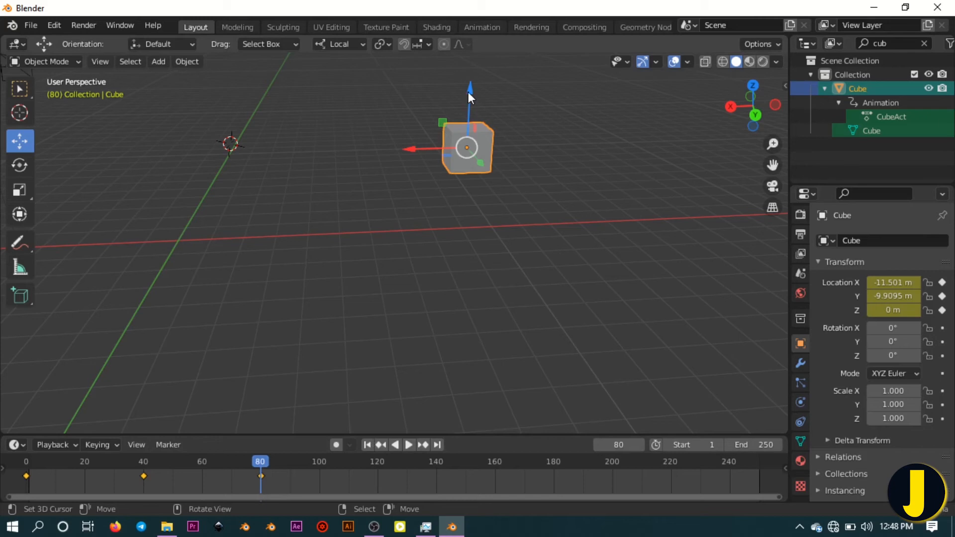
Play the animation from the first frame to check the movement through the frame 80 keyframe
click(367, 445)
click(408, 445)
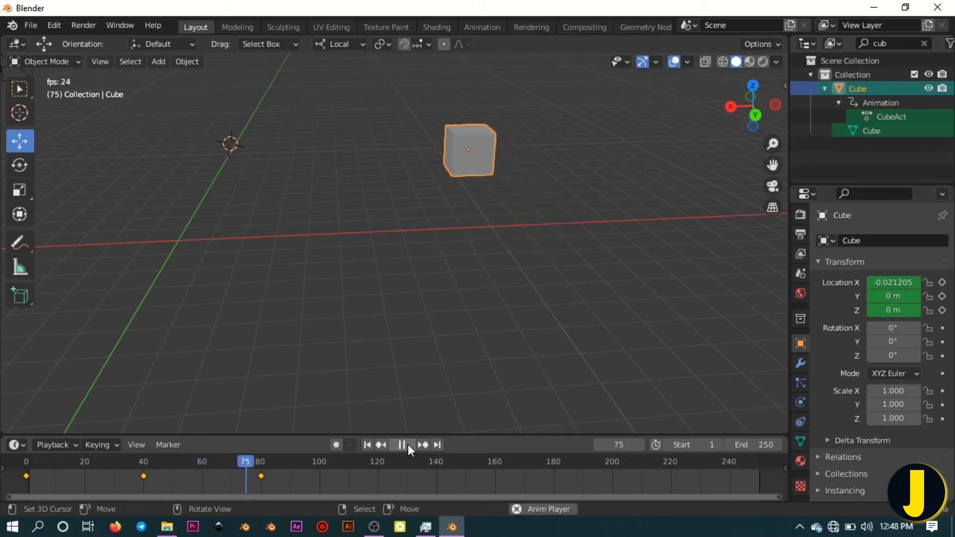
click(403, 445)
At frame 120, move the cube along X to about 0.06 m and insert a Location keyframe
click(377, 476)
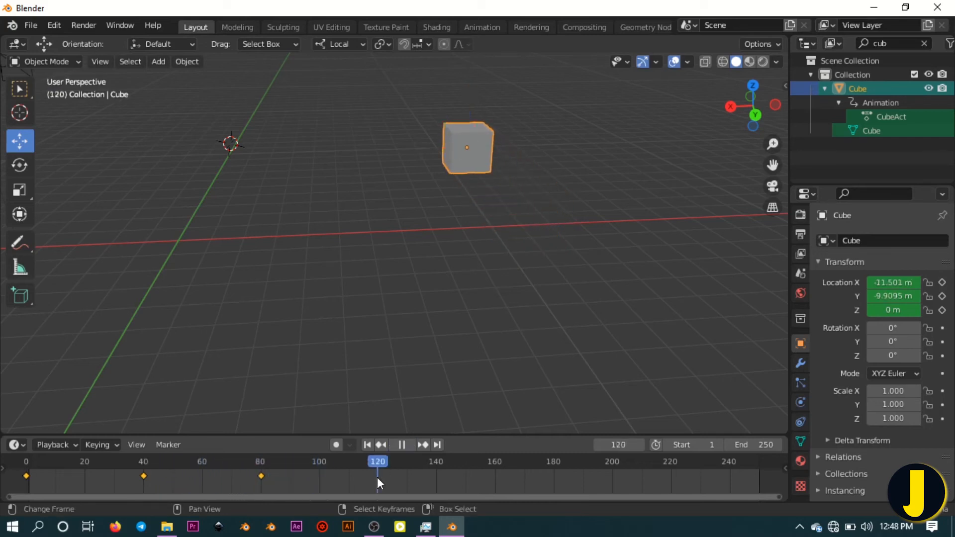
drag(420, 147, 177, 141)
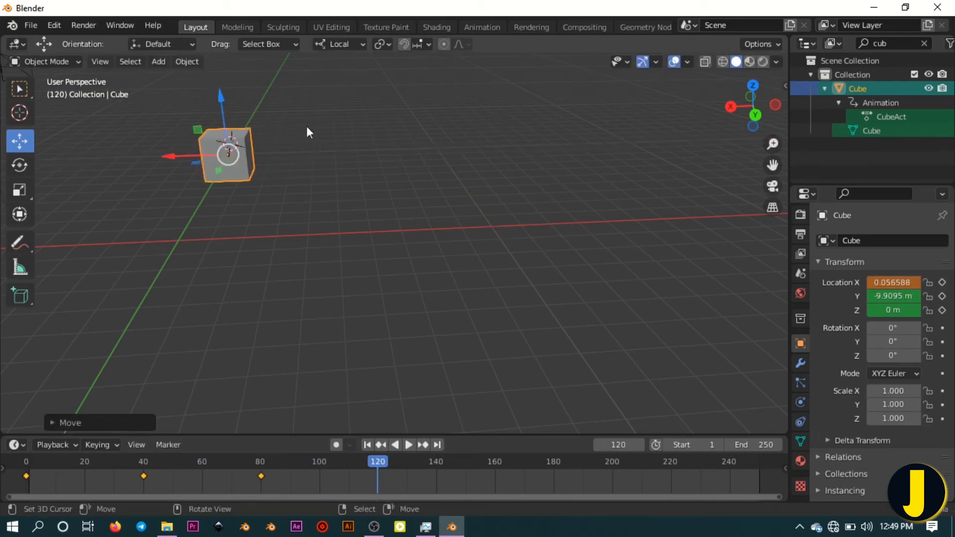
key(i)
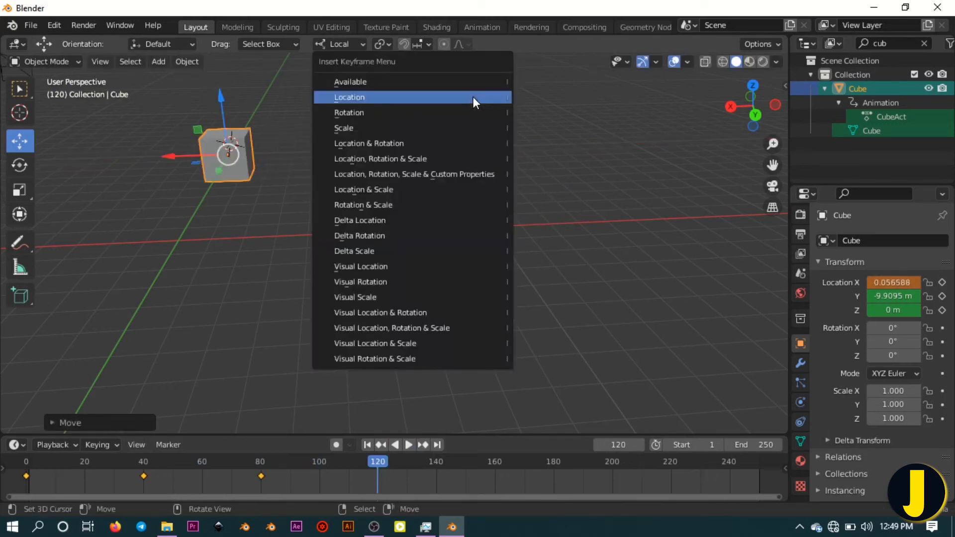
click(473, 96)
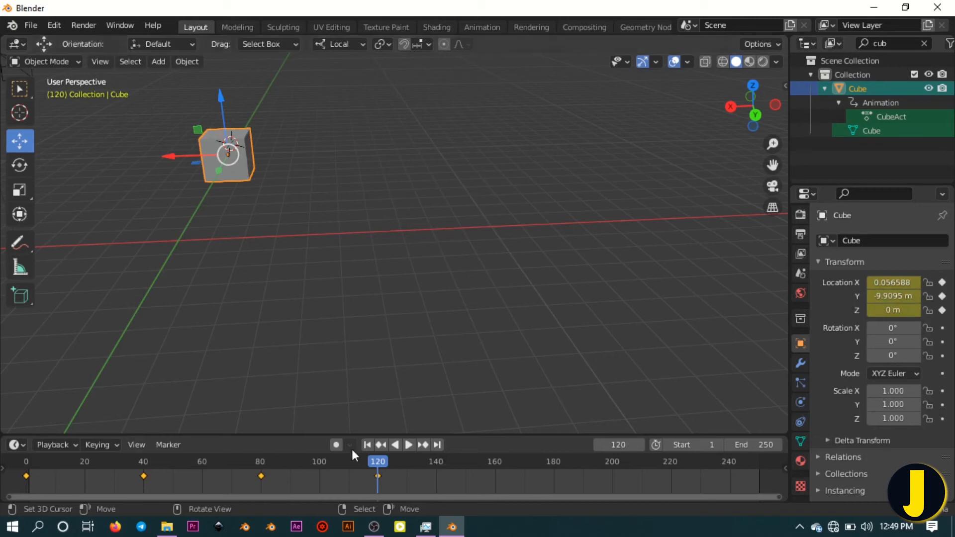
At frame 160, move the cube along Y to about -0.01 m and insert a Location keyframe
click(495, 471)
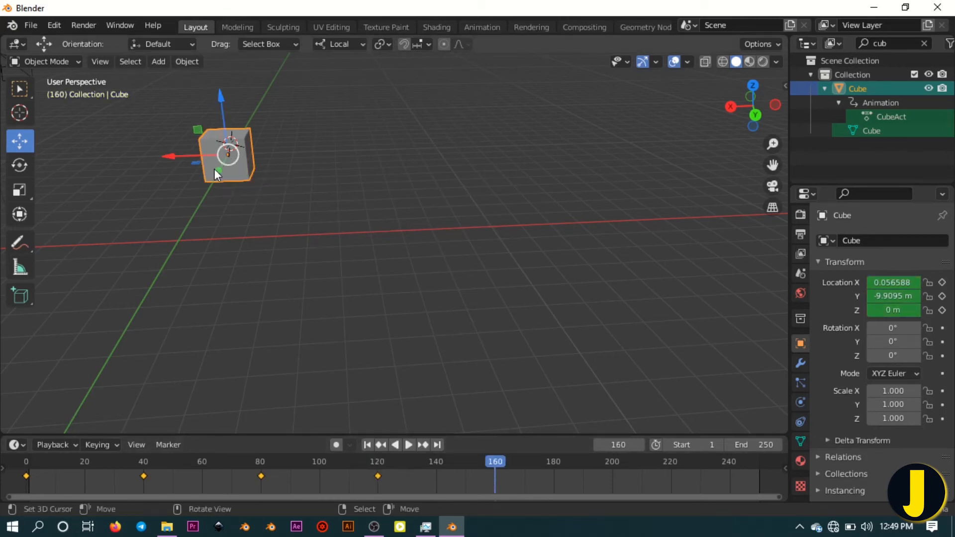
drag(214, 168, 157, 252)
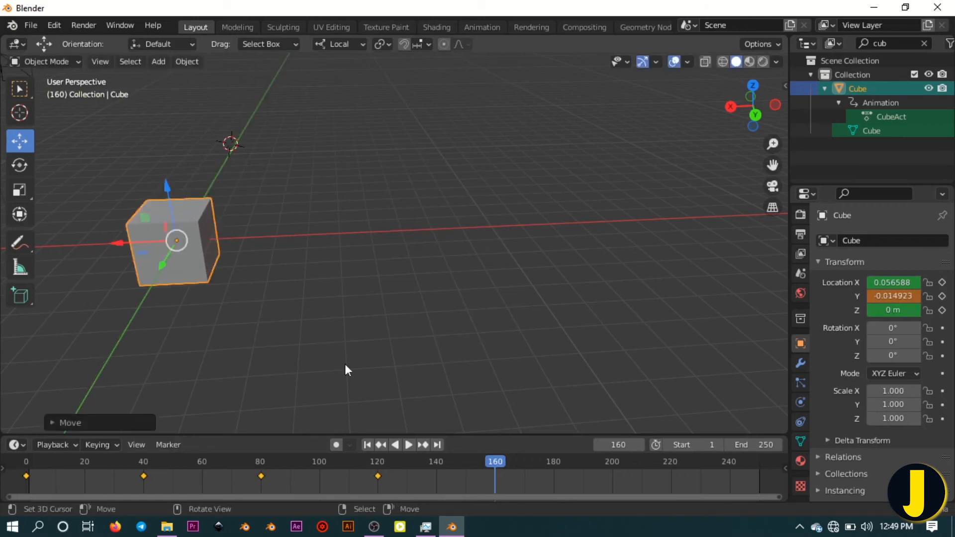
key(i)
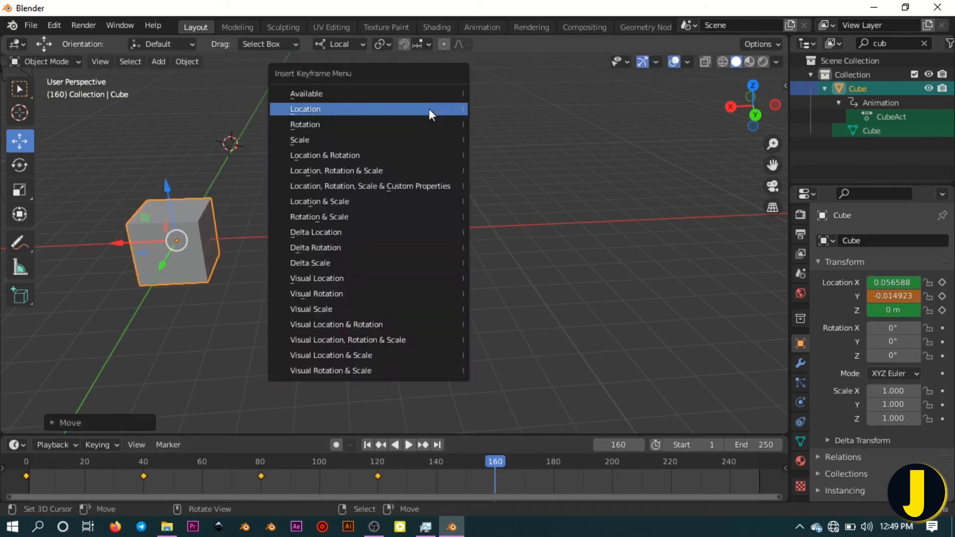
click(429, 108)
Play the full animation from the first frame and watch the cube's path from a wider, higher angle
click(368, 444)
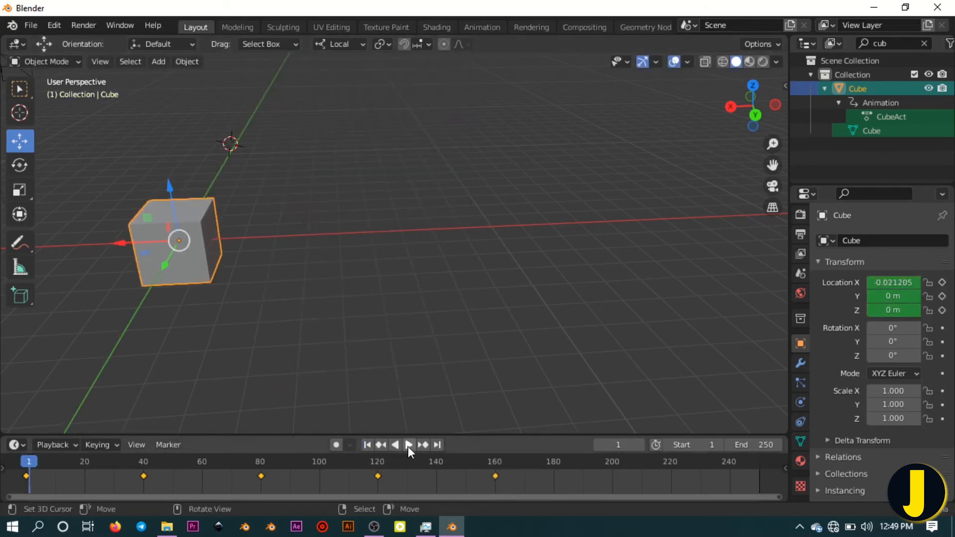
click(408, 445)
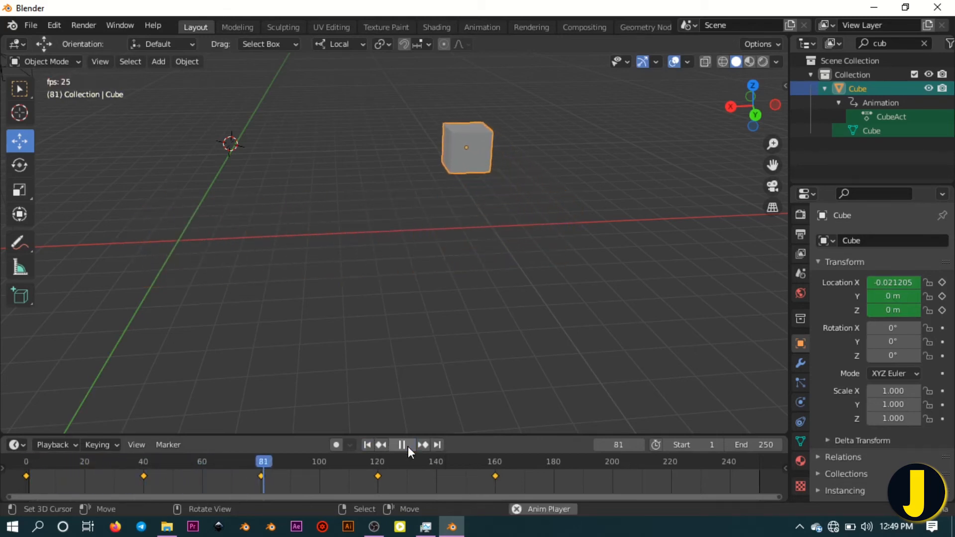
scroll(479, 172, down, 4)
middle_drag(479, 172, 465, 300)
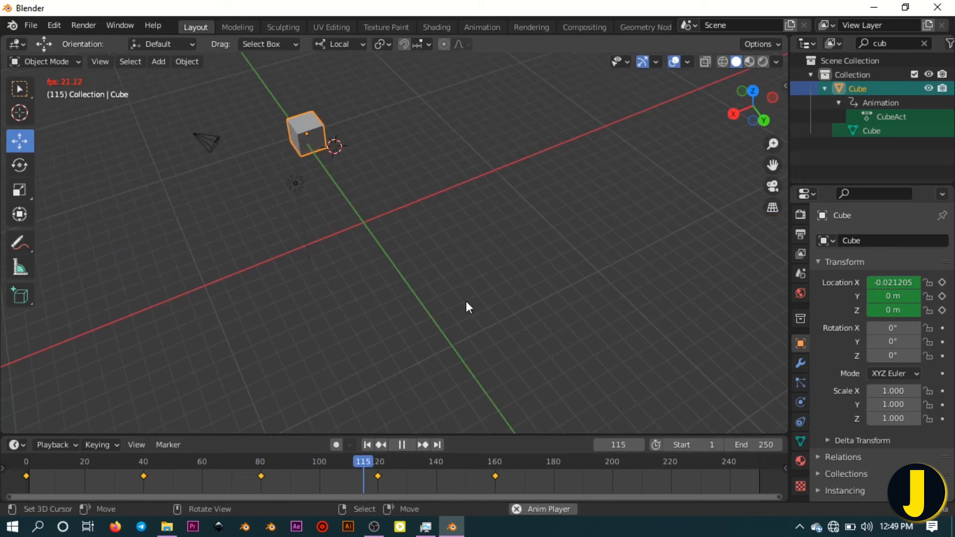
click(368, 444)
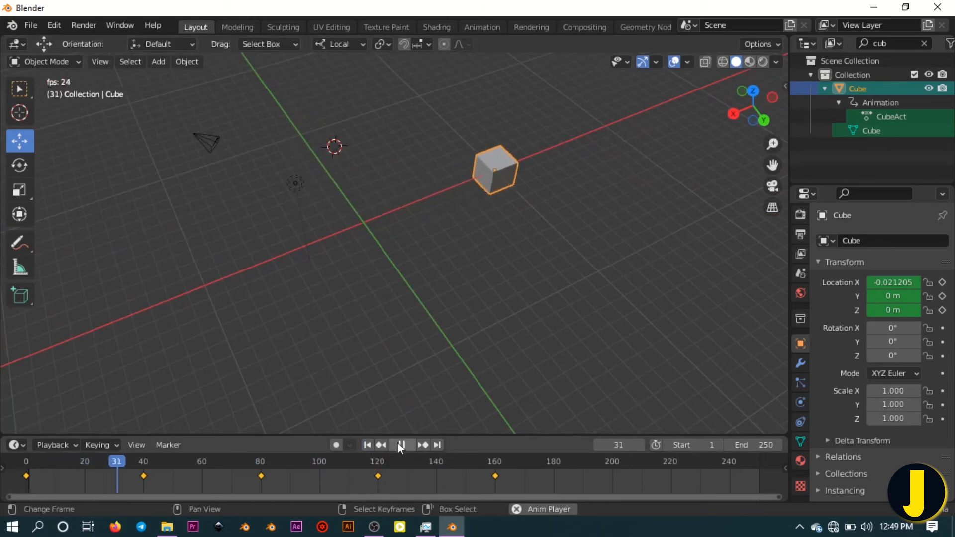
click(399, 443)
Move to the frame 160 keyframe and set the animation's end frame to 160
click(496, 477)
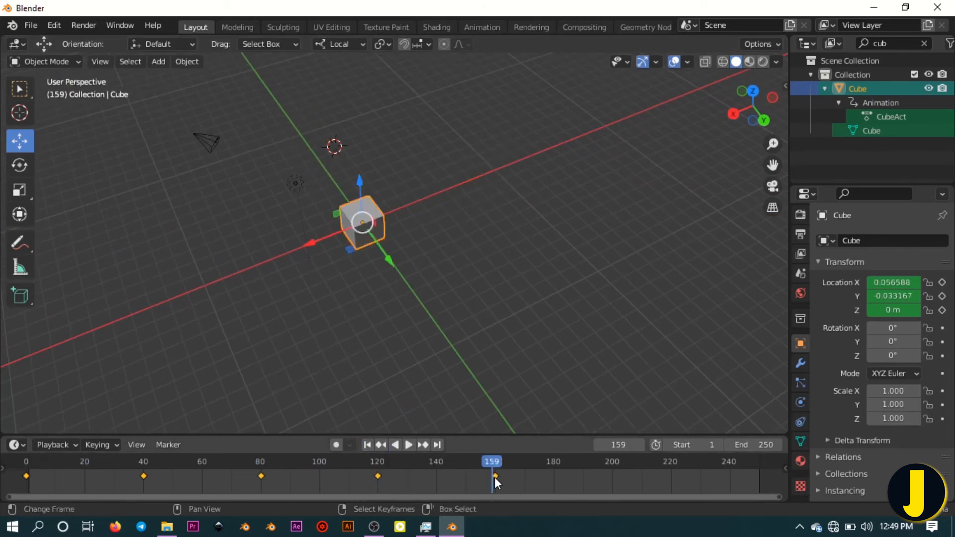
scroll(388, 282, down, 2)
scroll(310, 279, up, 3)
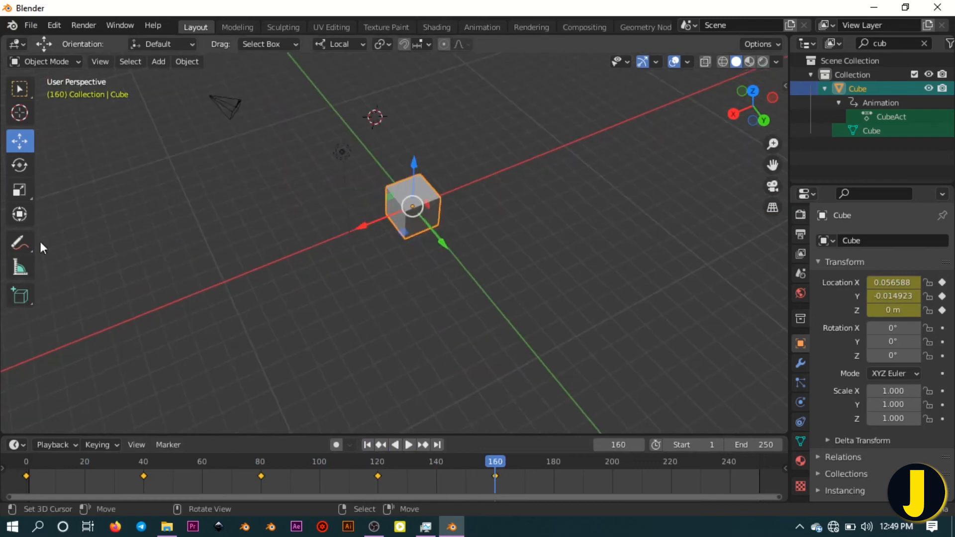
scroll(221, 476, down, 3)
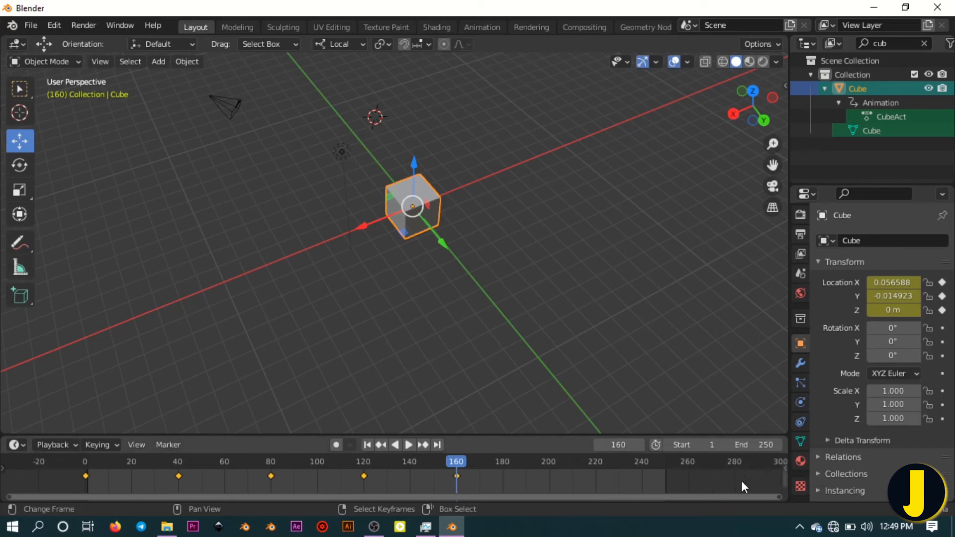
click(753, 444)
text(160)
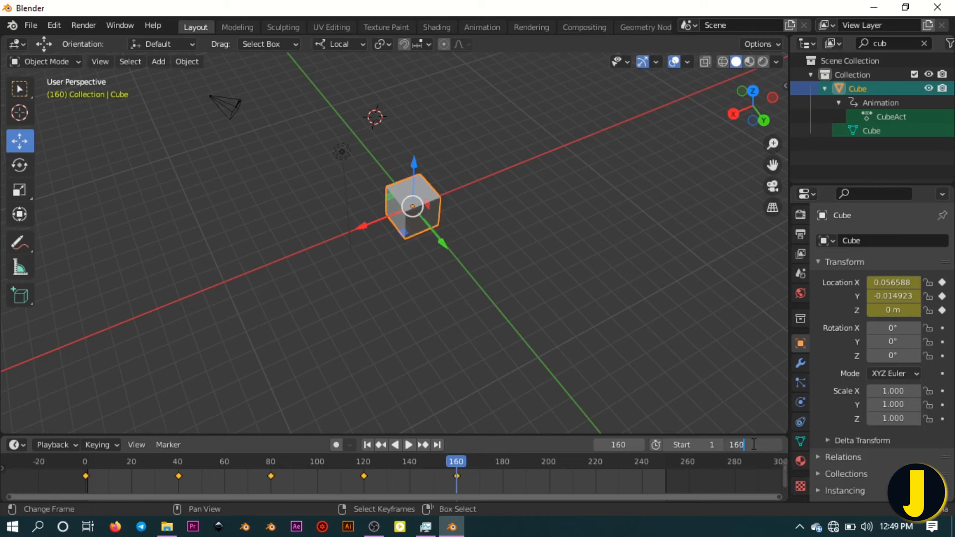
key(Return)
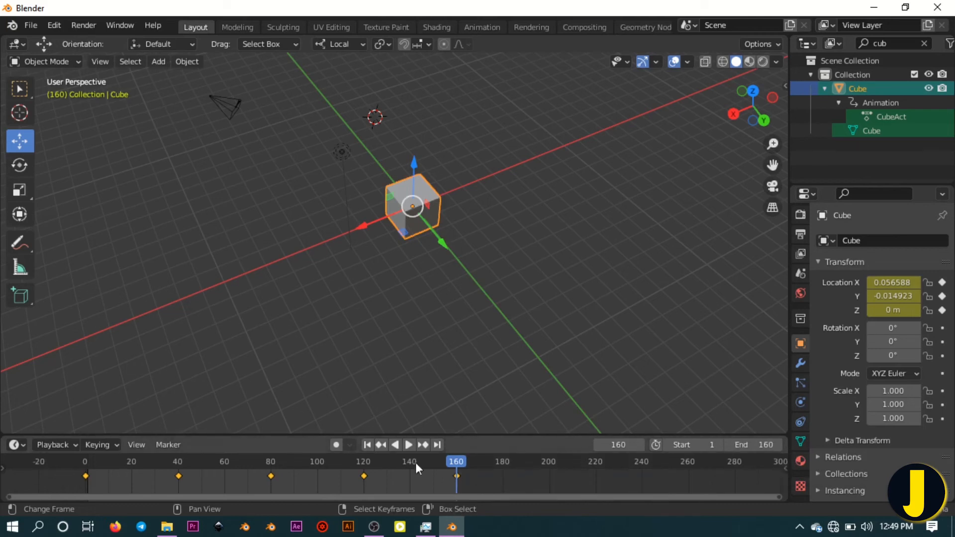
Play the animation over the 160-frame range, watch the cube's looping path from different angles, and stop playback
click(412, 445)
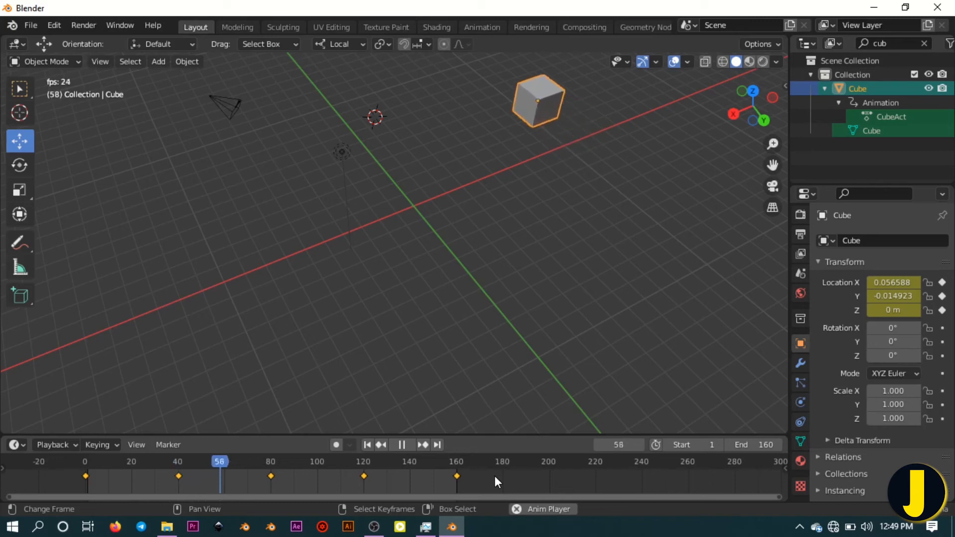
scroll(455, 325, down, 4)
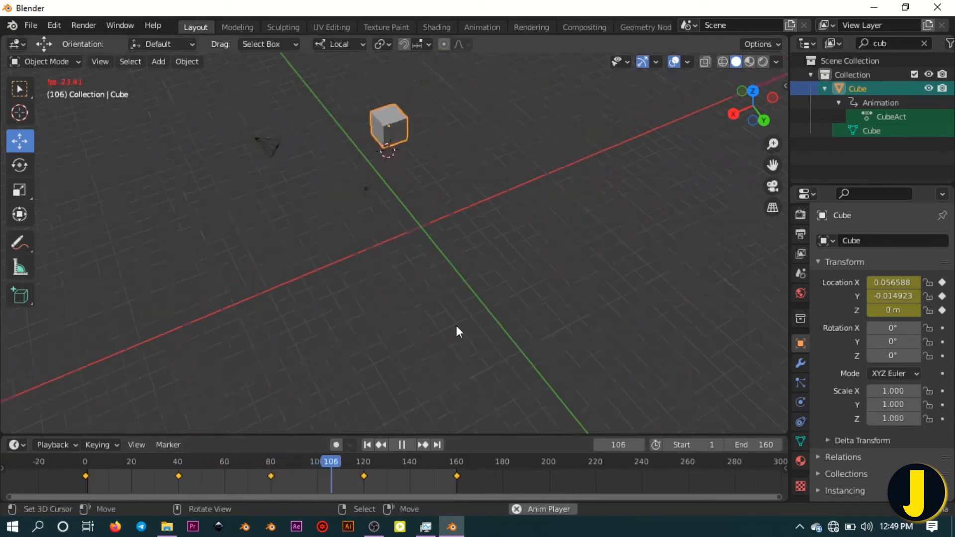
scroll(454, 276, up, 3)
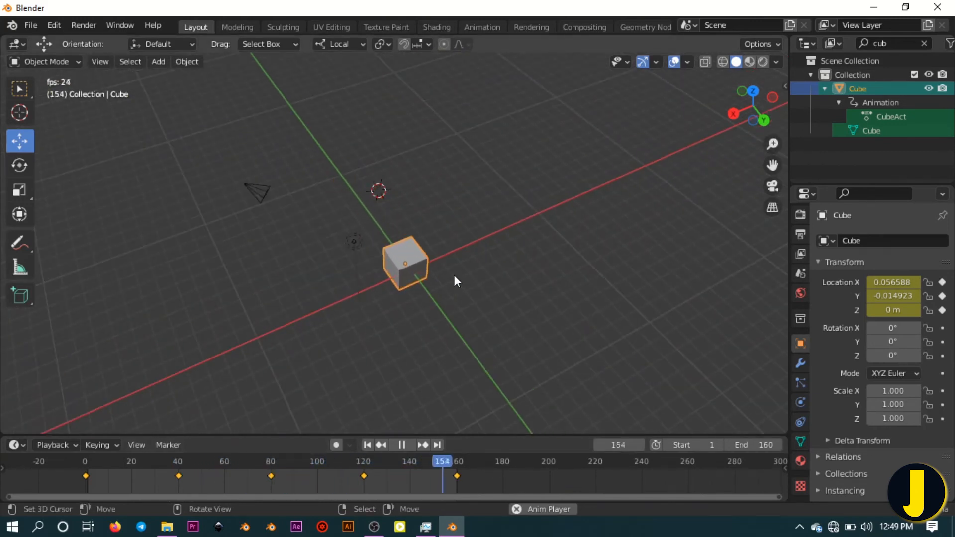
click(401, 444)
middle_drag(438, 259, 372, 428)
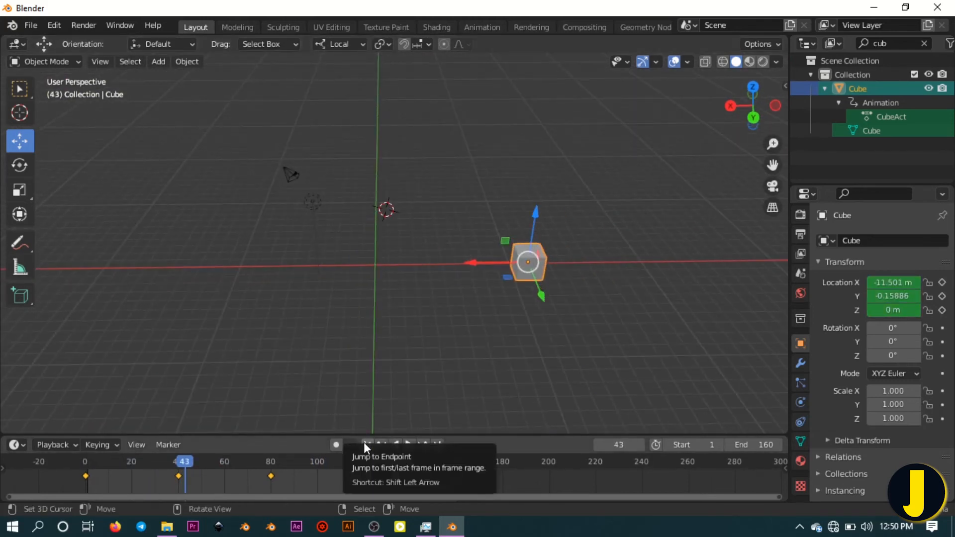
At frame 1, switch to the Rotate tool and insert a Rotation keyframe for the cube
click(364, 443)
scroll(383, 262, up, 2)
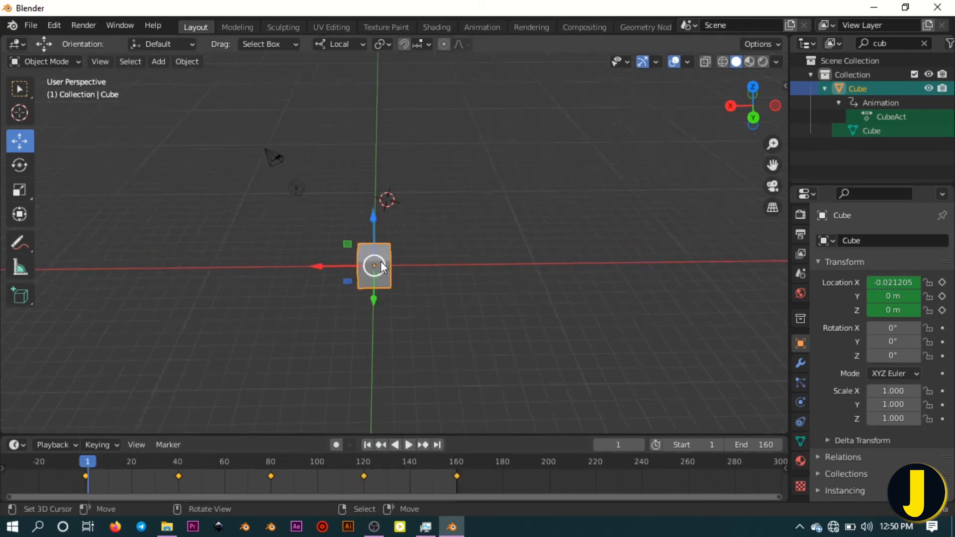
scroll(383, 262, up, 1)
scroll(375, 264, up, 2)
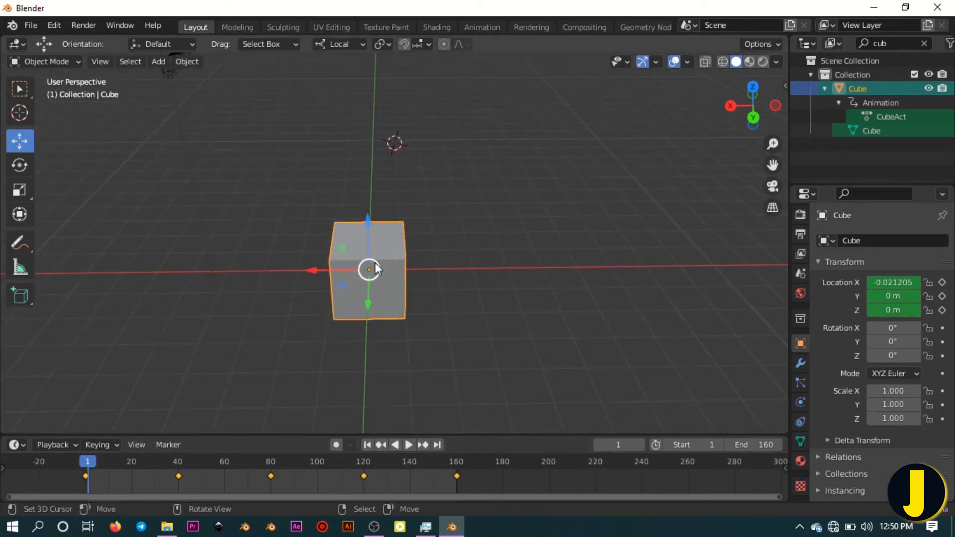
scroll(375, 263, down, 1)
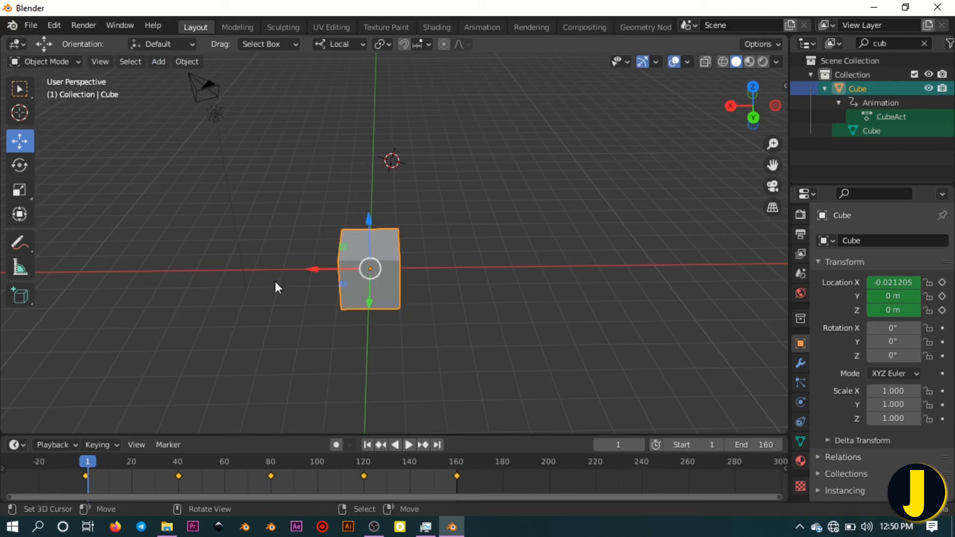
click(438, 445)
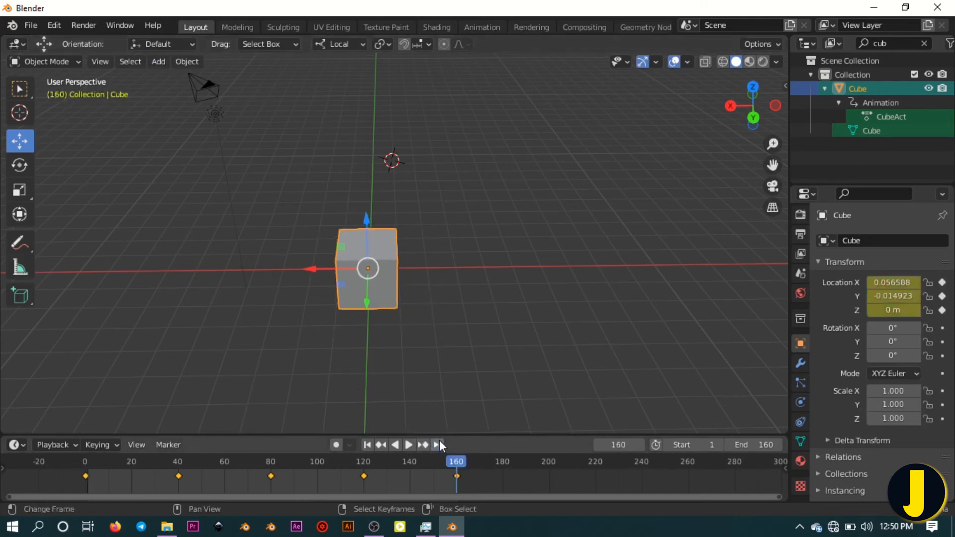
click(367, 445)
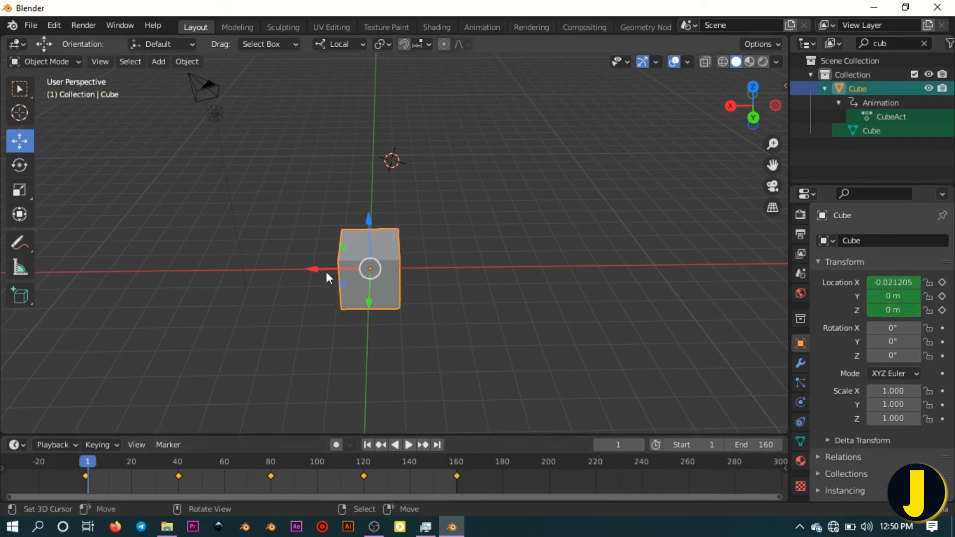
click(20, 168)
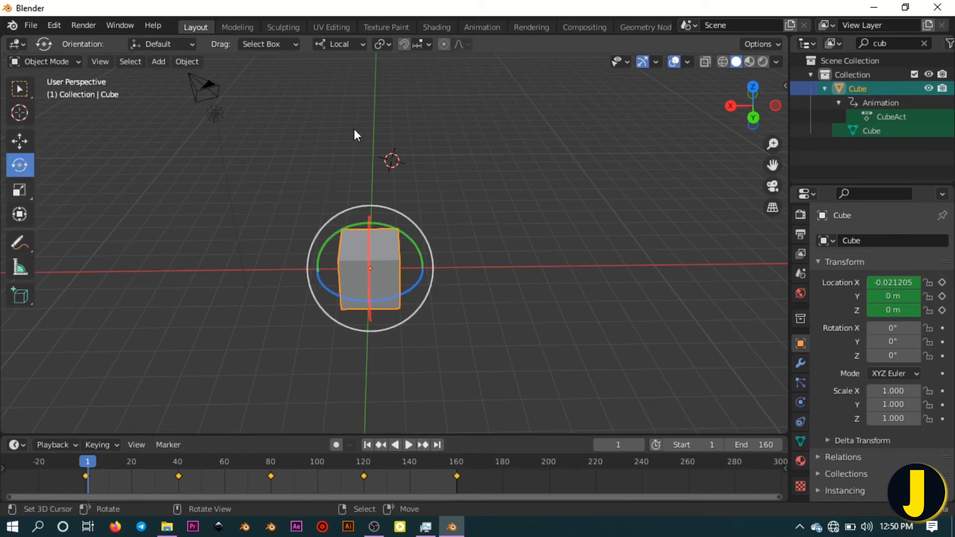
key(i)
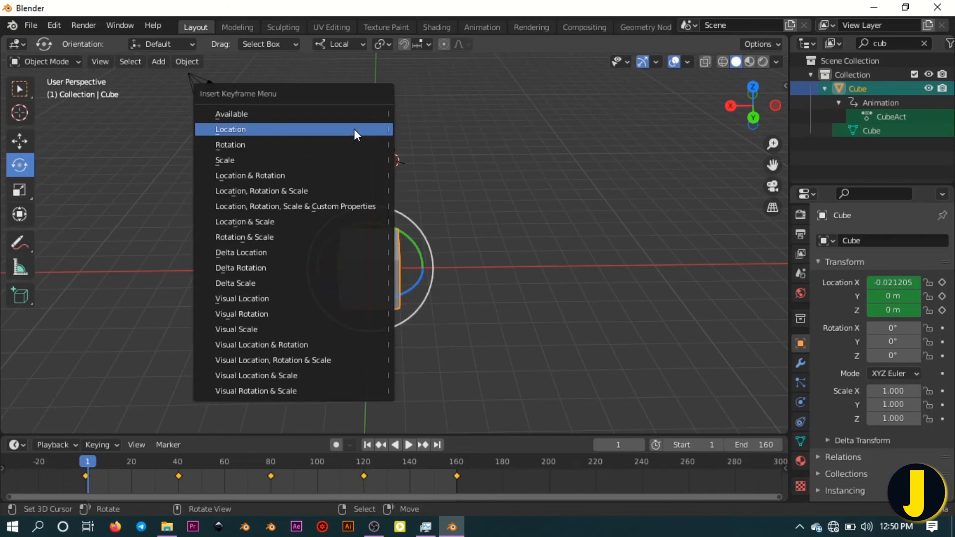
click(354, 141)
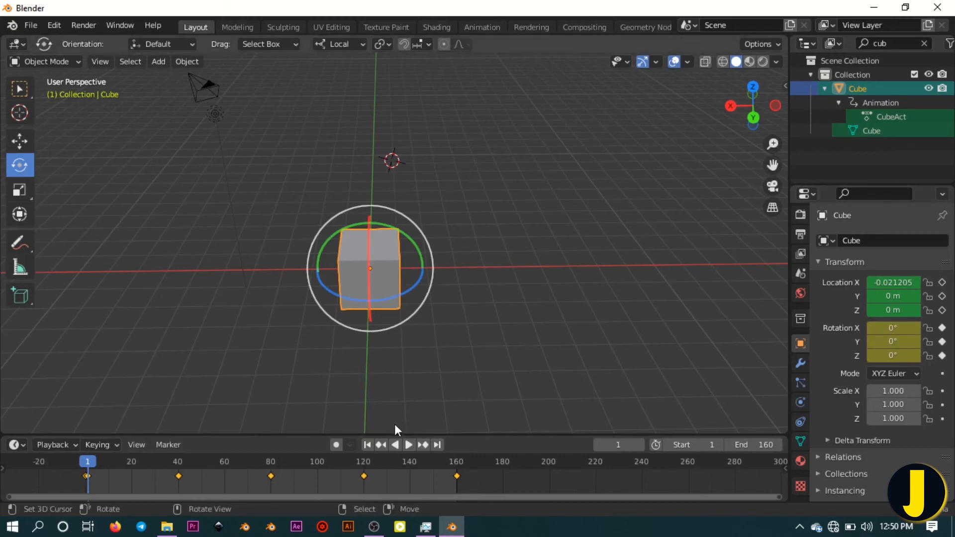
At frame 160, rotate the cube about Z to about 811° and insert a Rotation keyframe
click(437, 445)
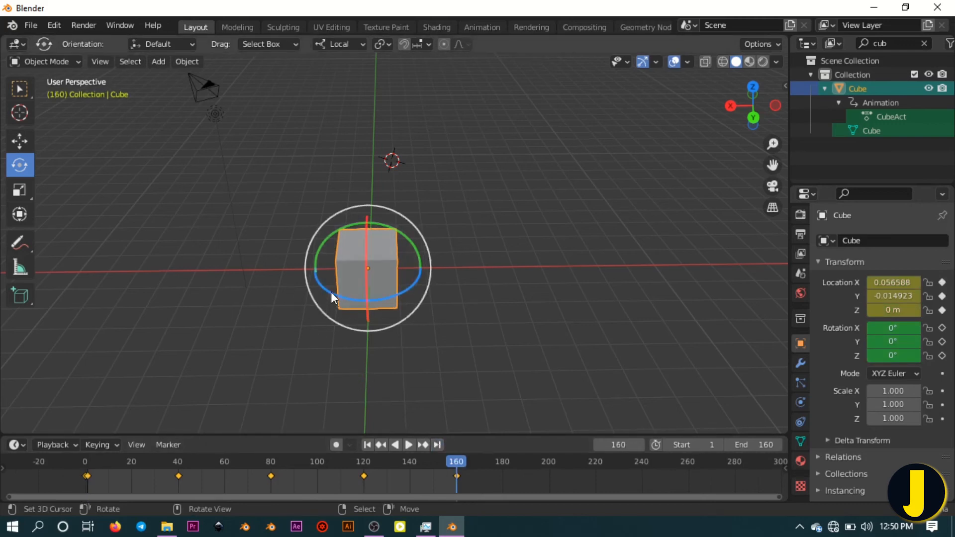
drag(327, 288, 411, 354)
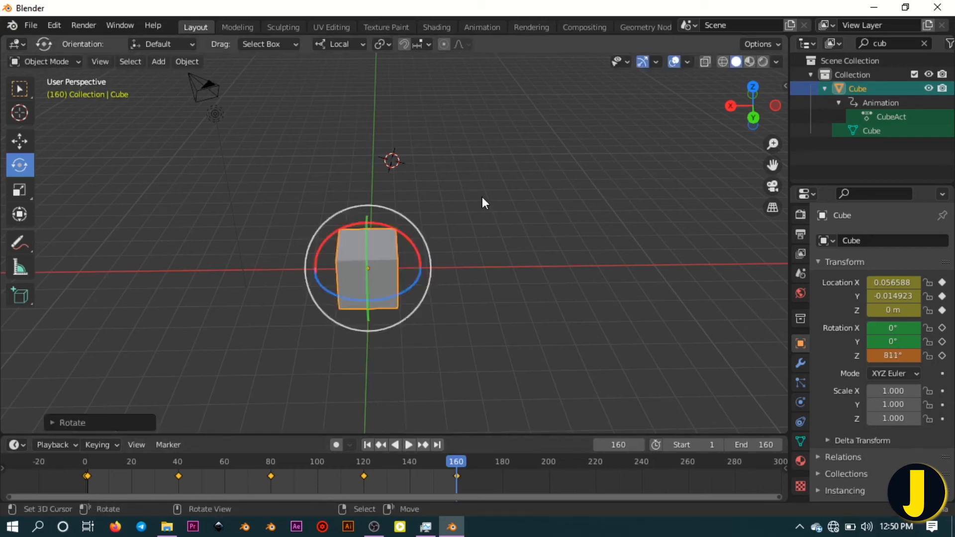
key(i)
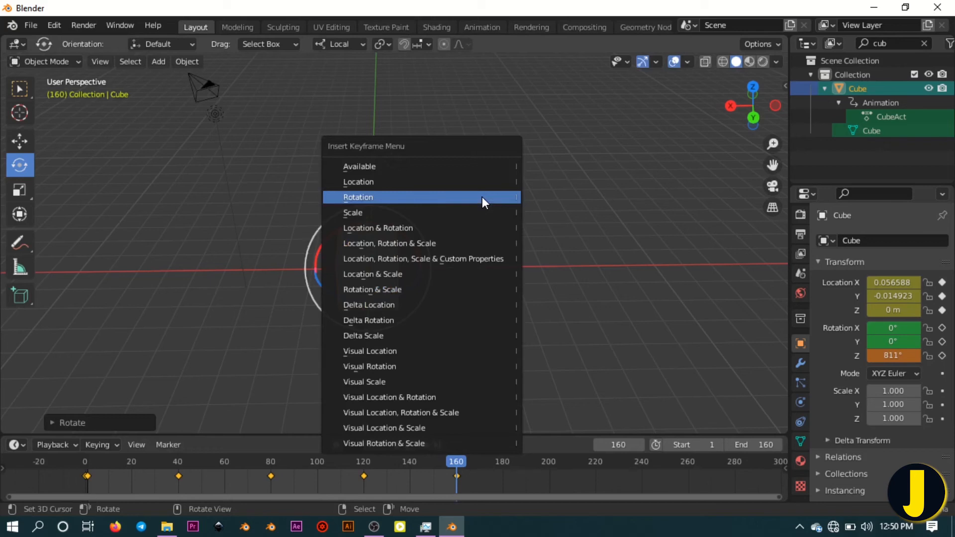
click(482, 197)
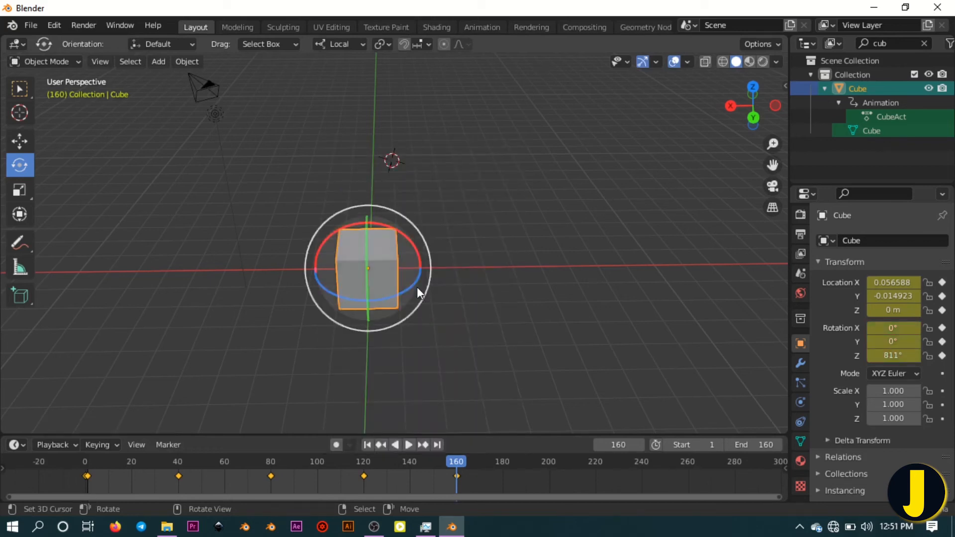
Play the animation to check the cube's spin along its path, stop it, and return to frame 1
click(408, 444)
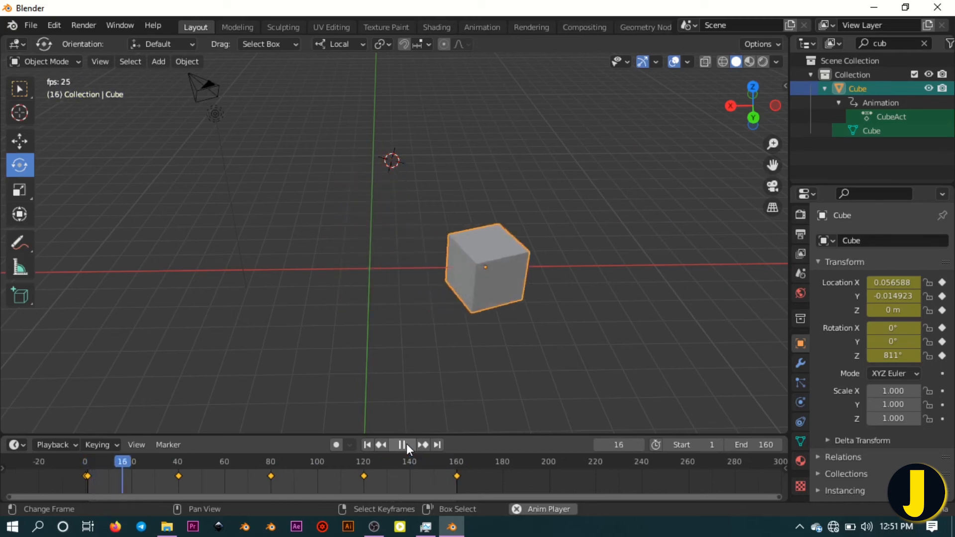
click(407, 444)
click(366, 445)
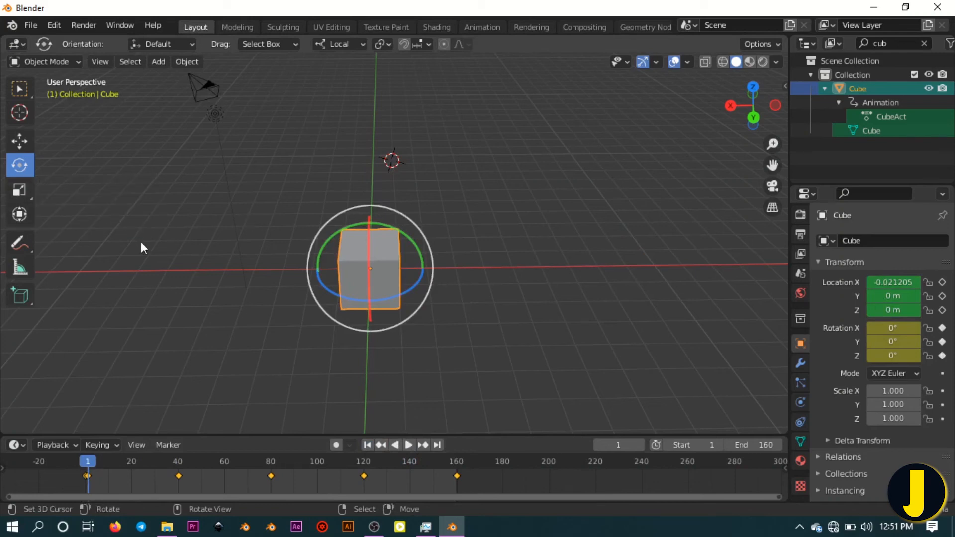
Switch to the Select Box tool and insert a Scale keyframe for the cube at frame 1
click(16, 89)
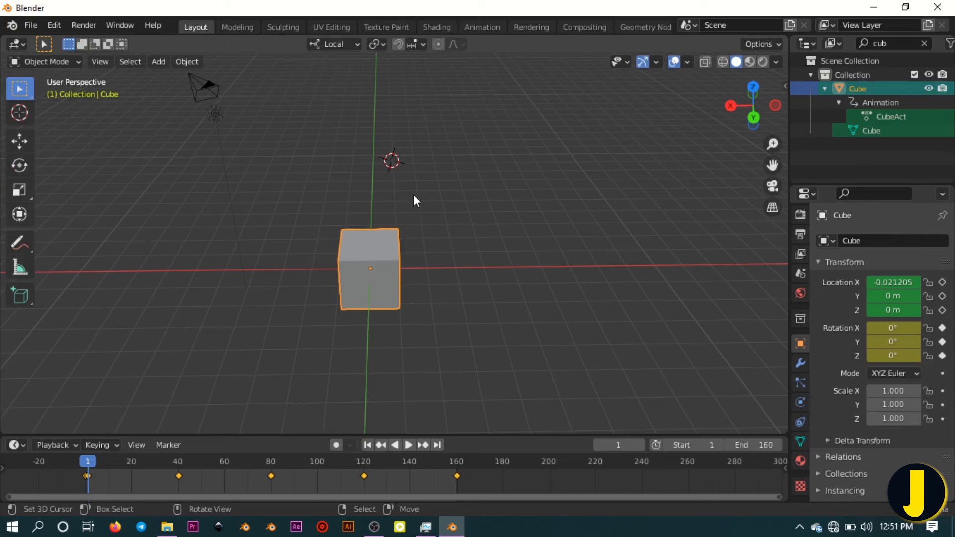
key(i)
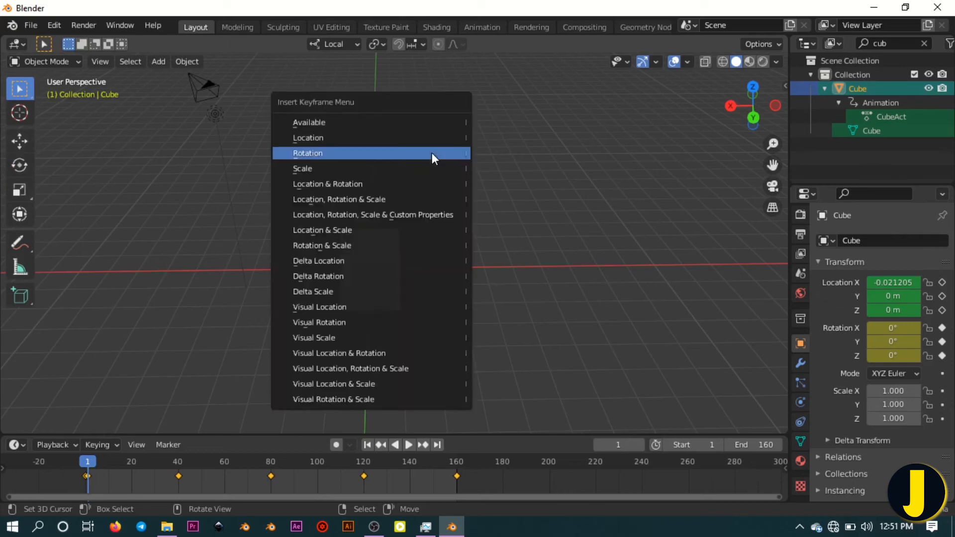
click(375, 172)
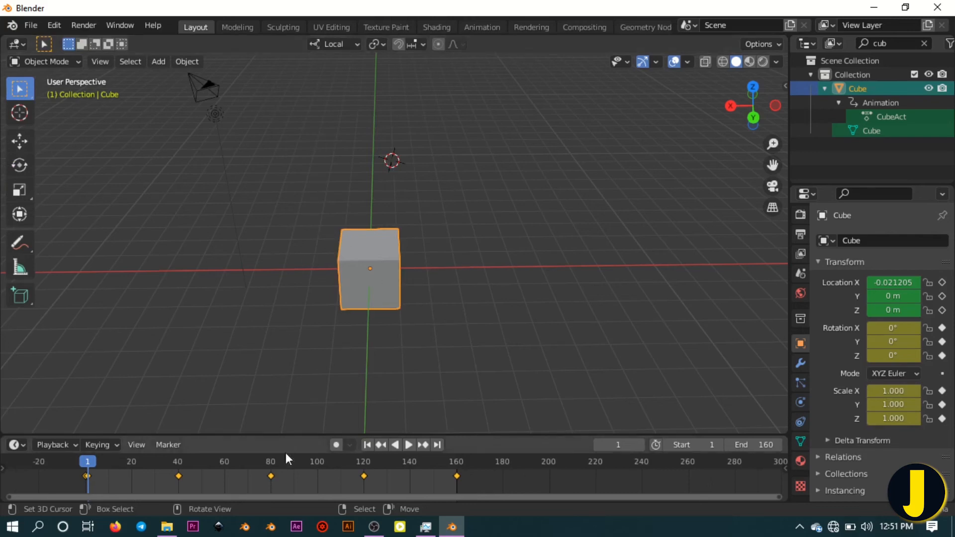
At frame 79, scale the cube uniformly to about 2.519 and insert a Scale keyframe
click(270, 476)
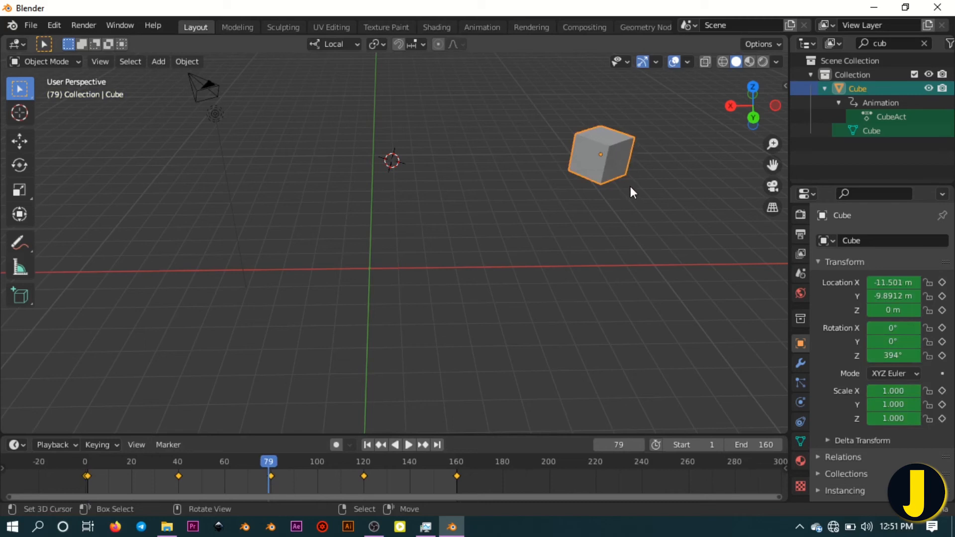
key(s)
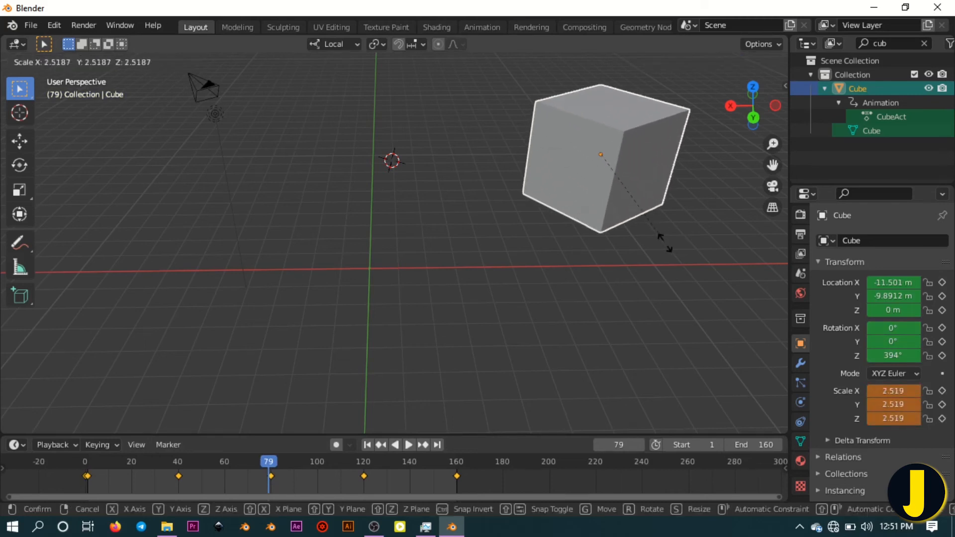
click(664, 243)
key(i)
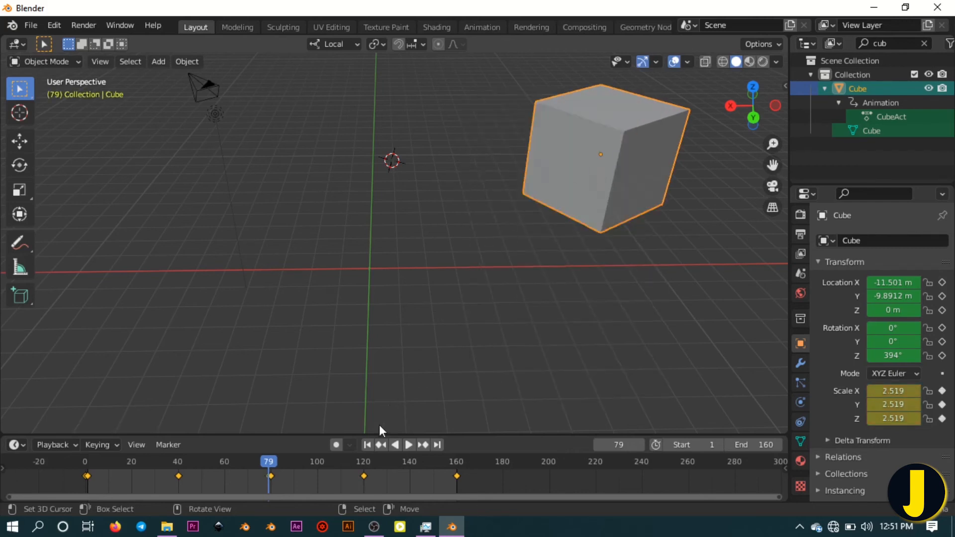
Play the animation from the first frame to check the cube's growth up to about frame 80, and stop it
click(367, 445)
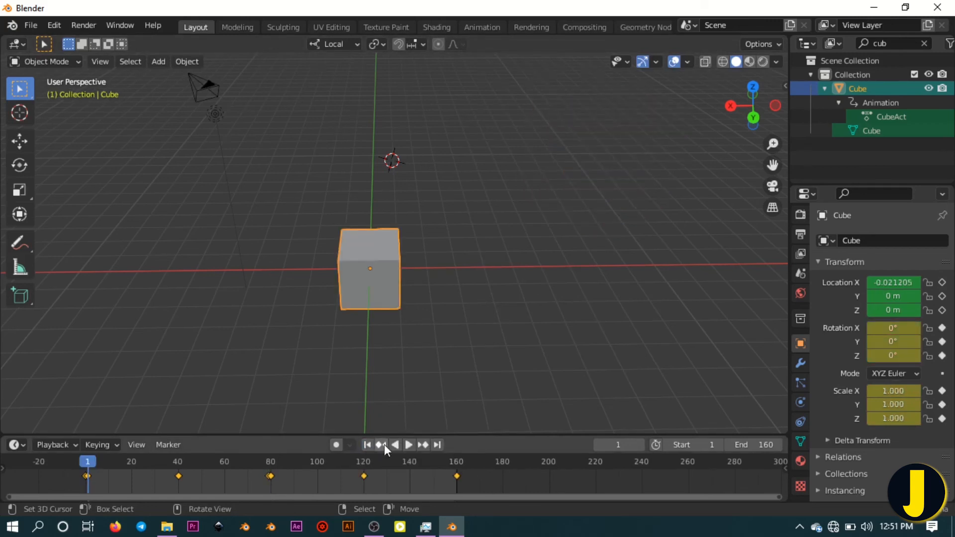
click(409, 446)
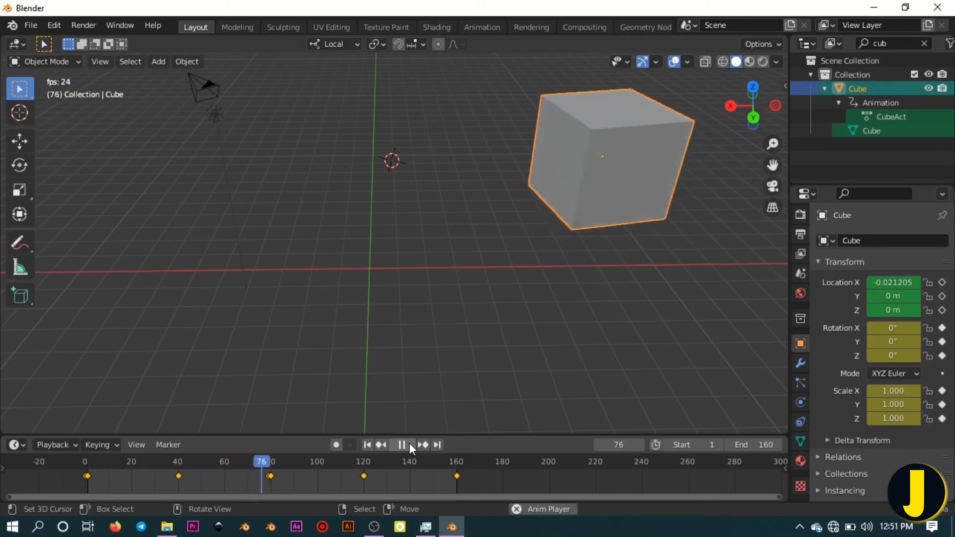
click(407, 445)
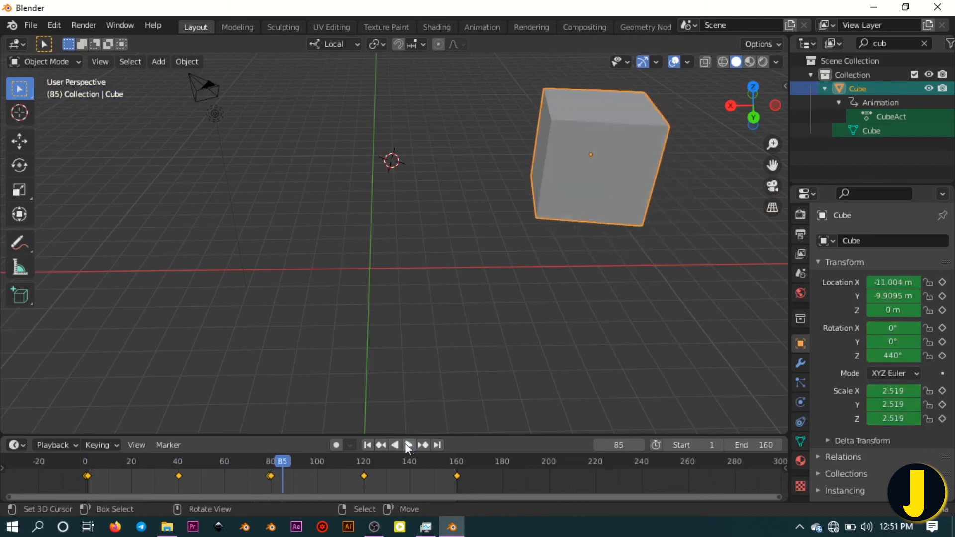
At frame 160, scale the cube down uniformly to about 1.087 and insert a Scale keyframe
click(434, 444)
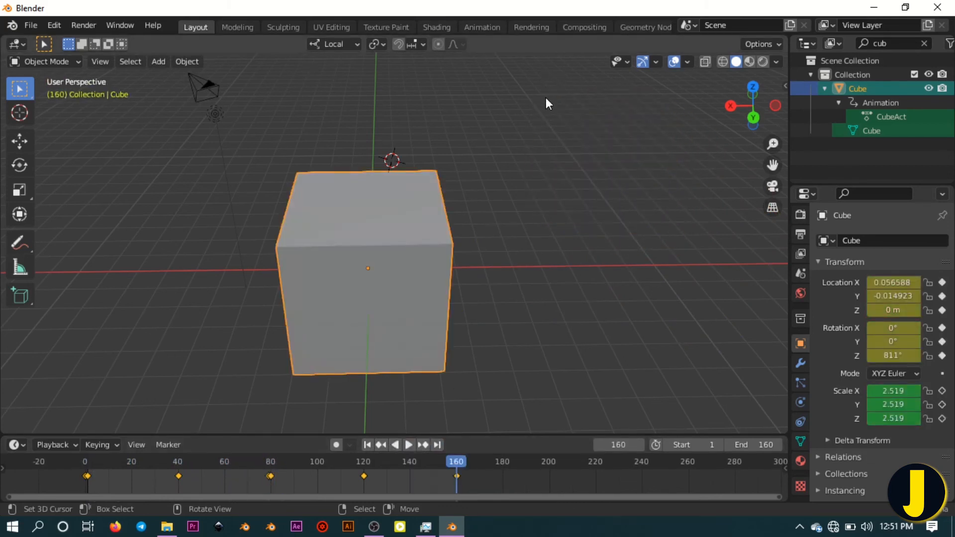
key(s)
click(457, 209)
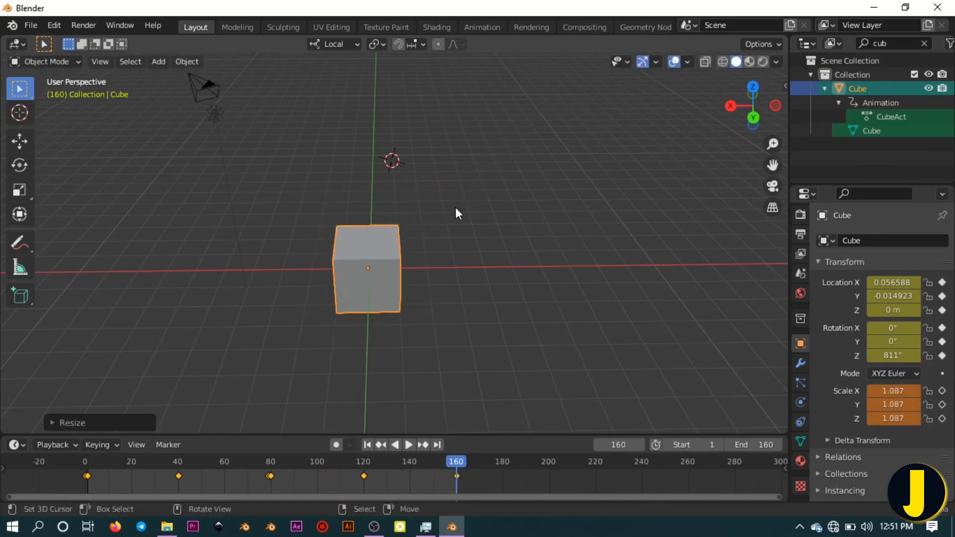
key(i)
click(456, 207)
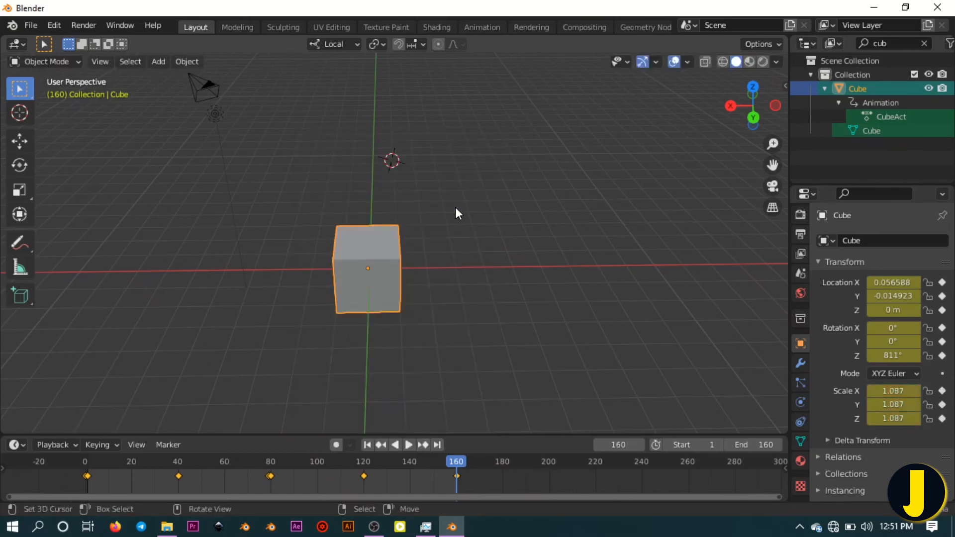
Play the animation to check the cube's combined movement, rotation and scaling, and stop it
key(space)
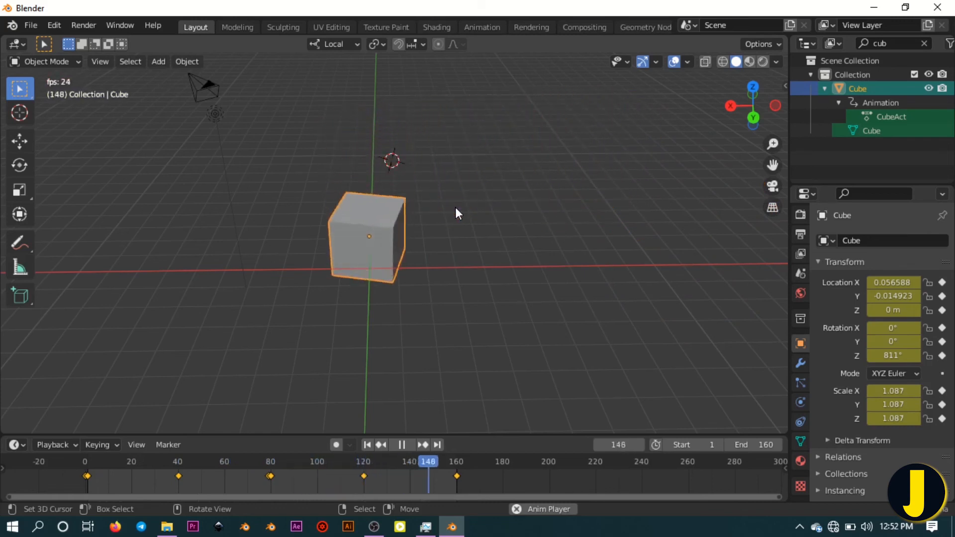
key(space)
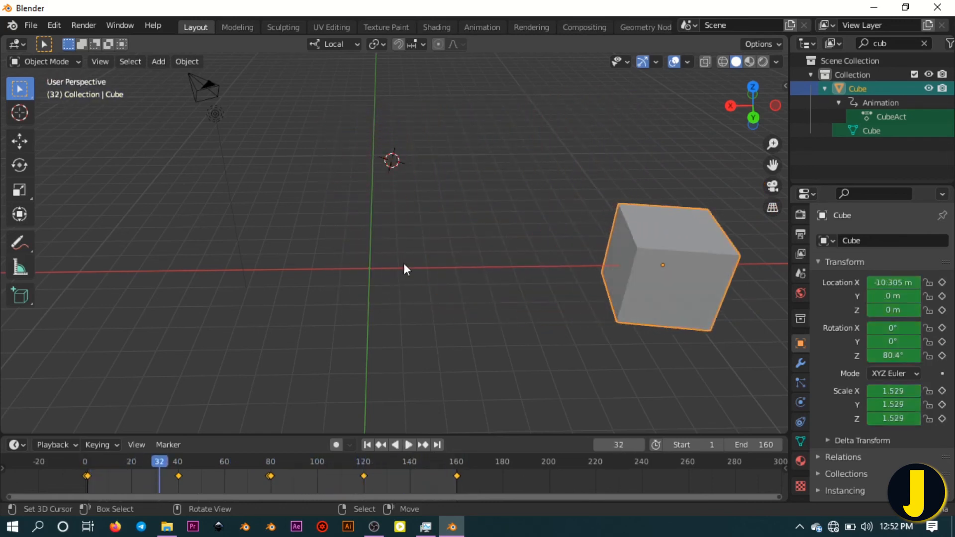
scroll(410, 239, down, 4)
scroll(411, 255, up, 3)
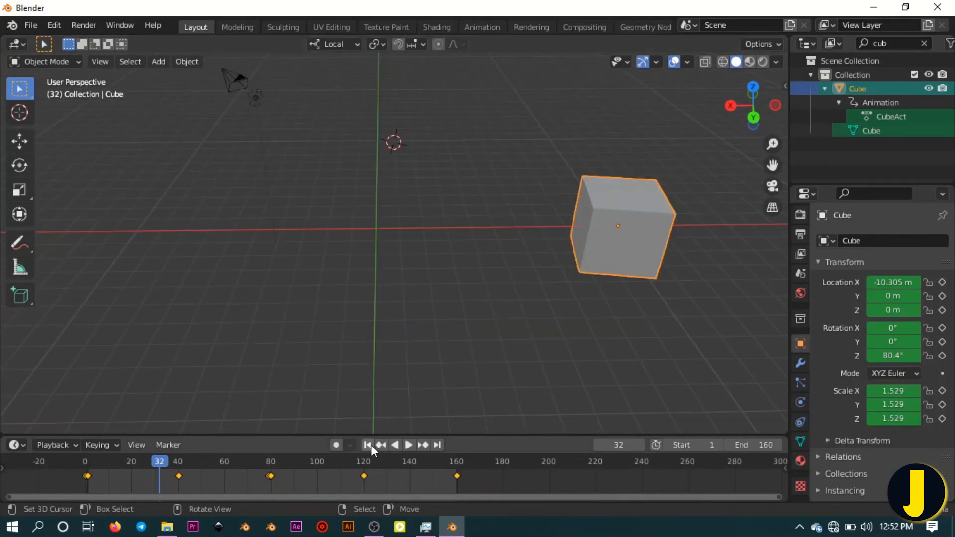
Return to frame 1 and delete all of the cube's keyframes from the timeline
click(371, 446)
scroll(363, 225, up, 3)
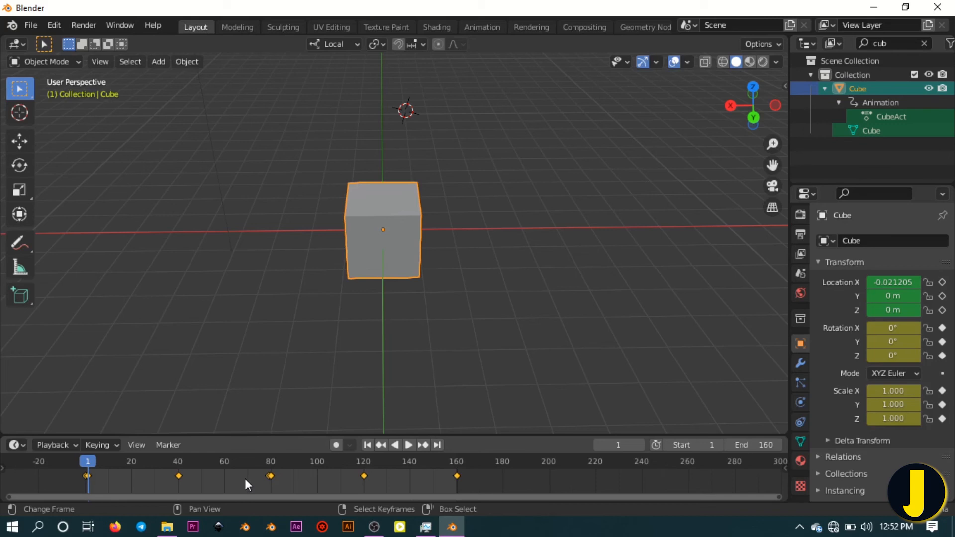
key(x)
click(213, 464)
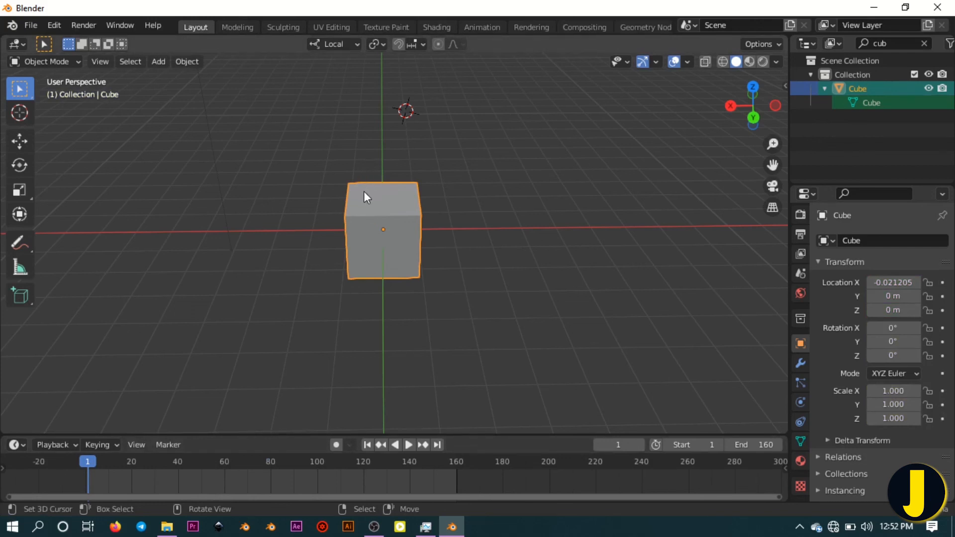
Delete the cube from the scene and undo the deletion
key(x)
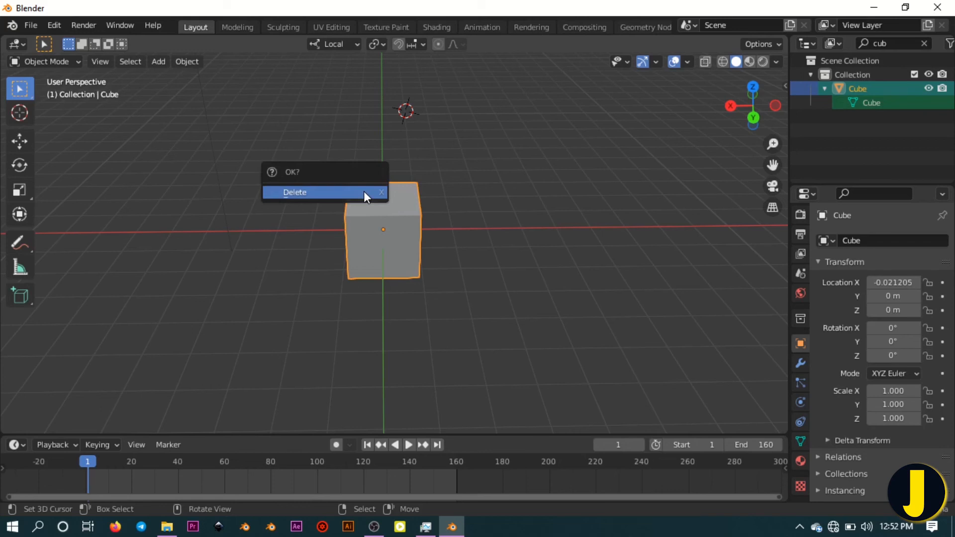
click(363, 192)
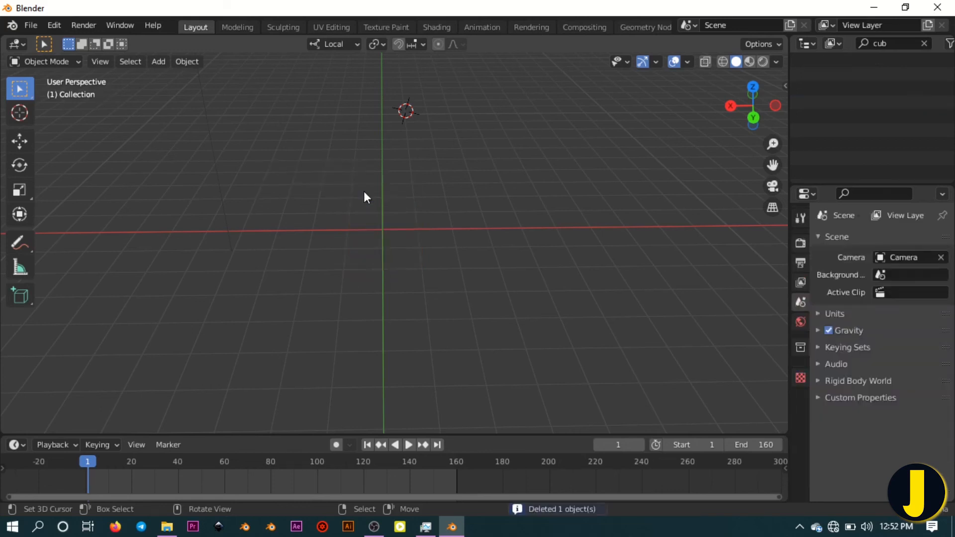
scroll(363, 193, down, 3)
scroll(364, 193, up, 2)
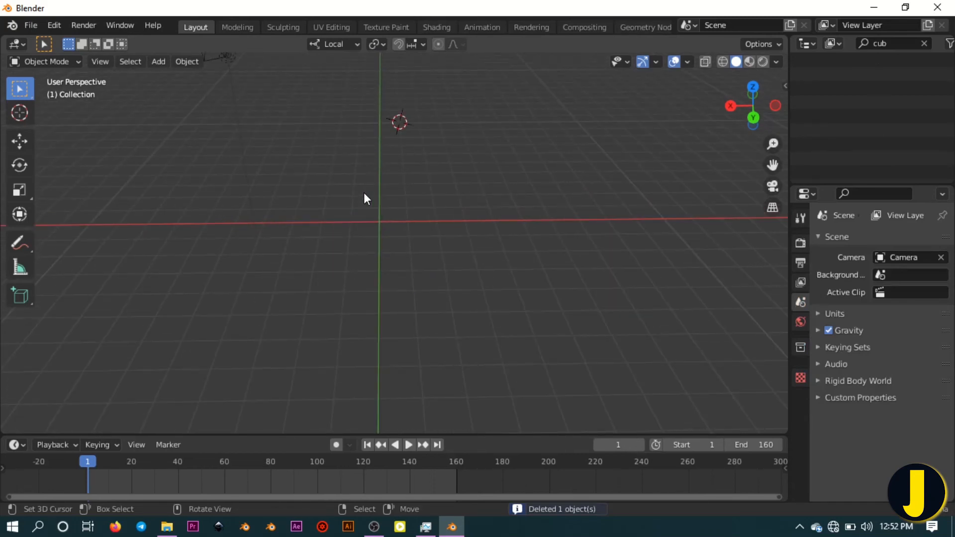
key(ctrl+z)
scroll(376, 213, up, 1)
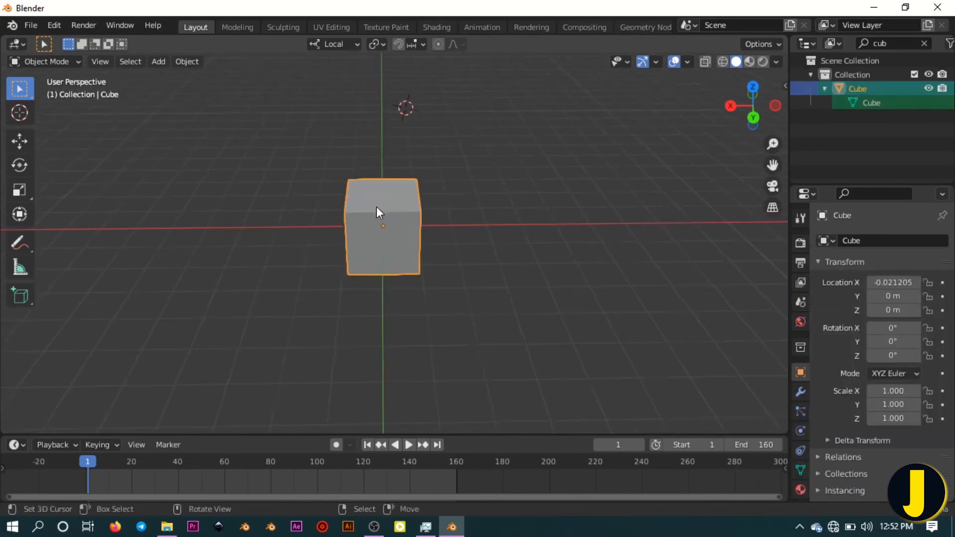
Clear the cube's location so it sits exactly at the world origin
middle_drag(376, 207, 318, 249)
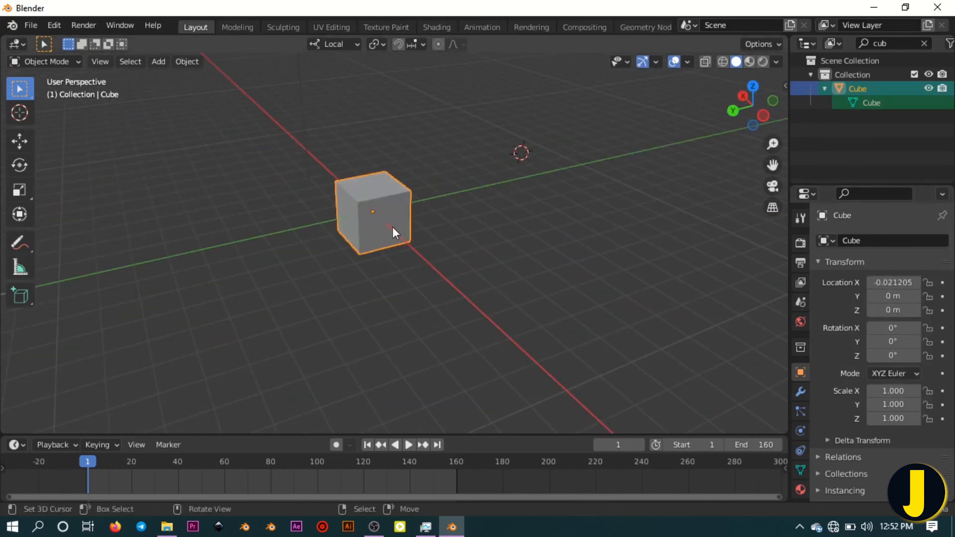
scroll(352, 201, up, 2)
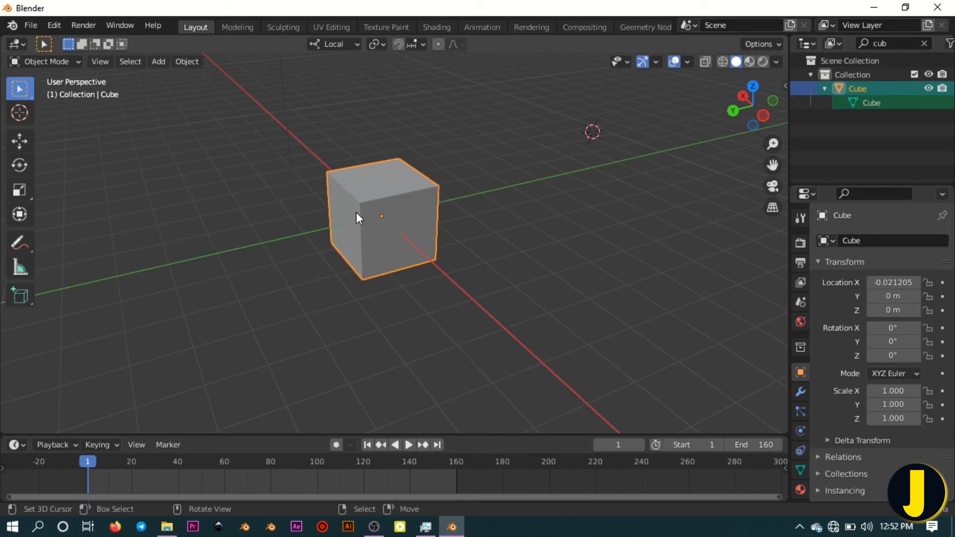
key(alt)
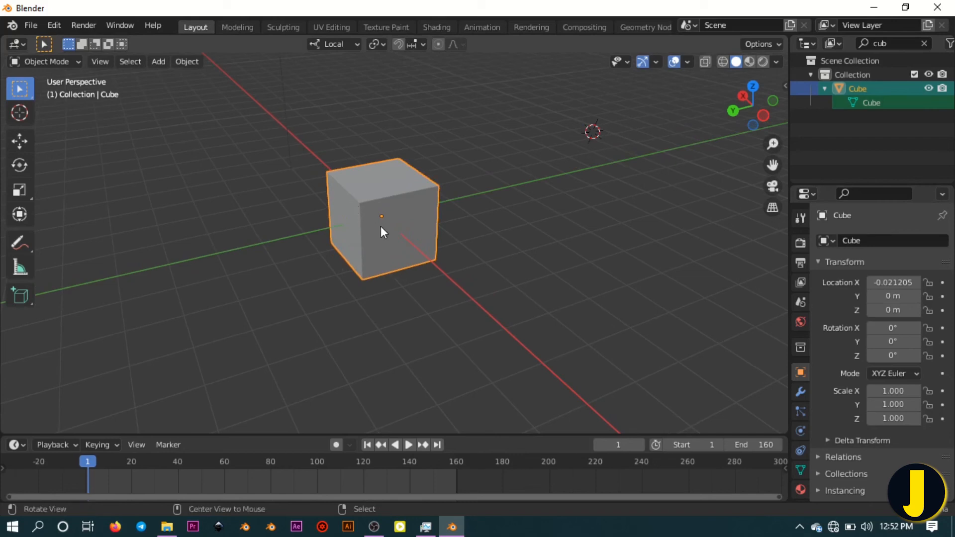
key(alt+g)
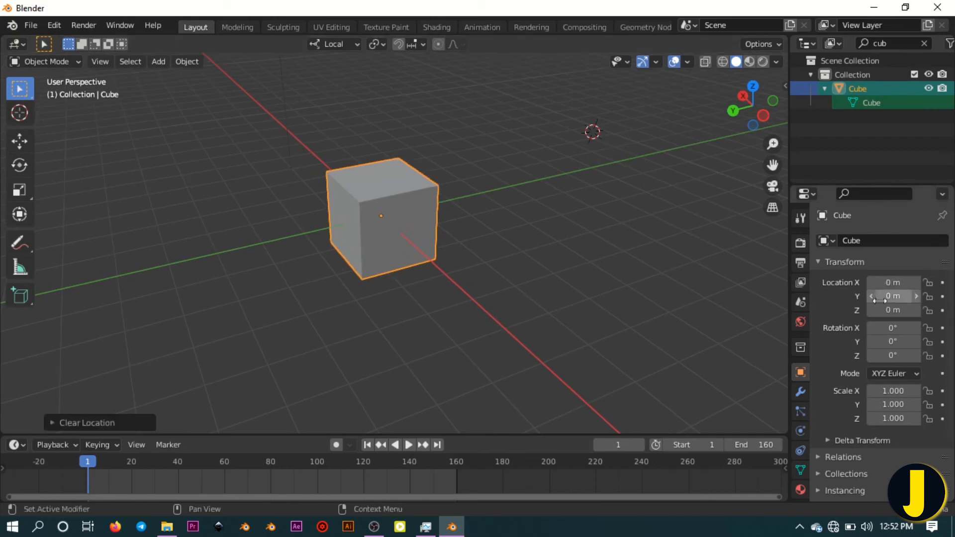
Turn on Auto Keying and insert a Location, Rotation & Scale keyframe for the cube at frame 1
mouse_move(397, 191)
middle_down()
mouse_move(425, 217)
mouse_move(379, 207)
mouse_move(417, 205)
mouse_move(396, 206)
middle_up()
scroll(393, 208, down, 3)
scroll(393, 218, down, 2)
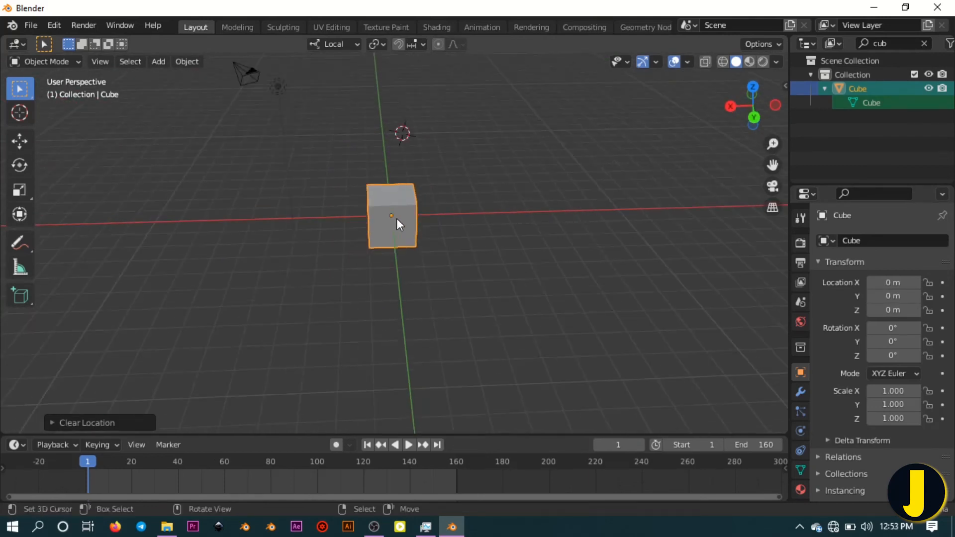
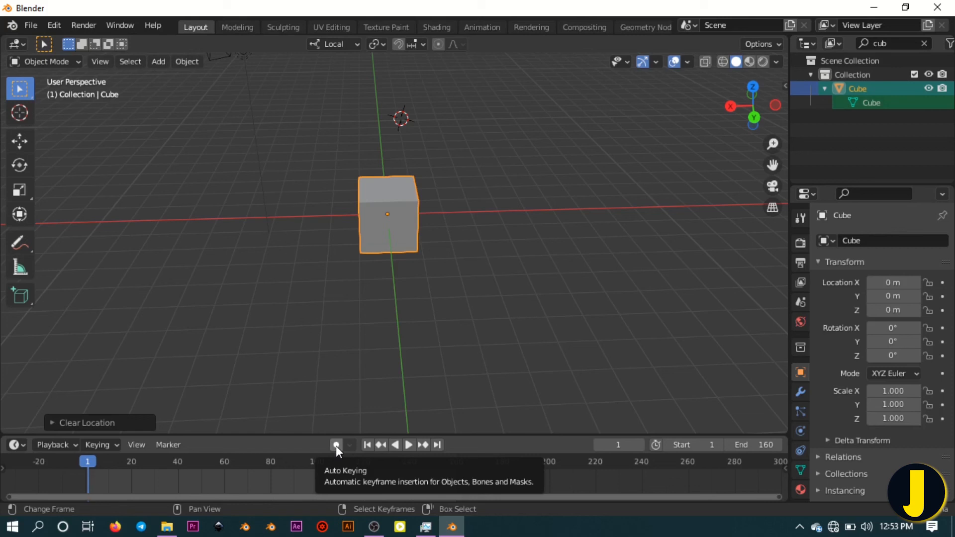
click(336, 445)
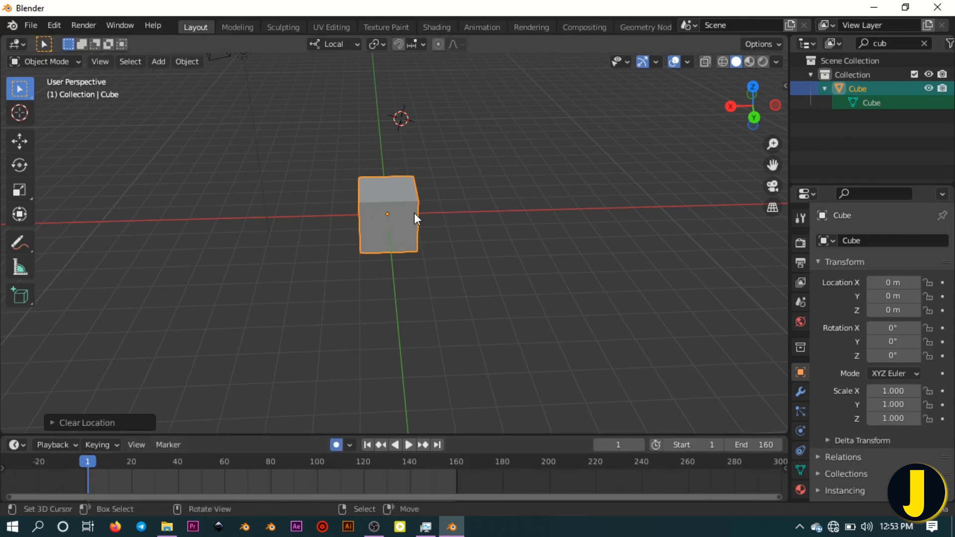
key(i)
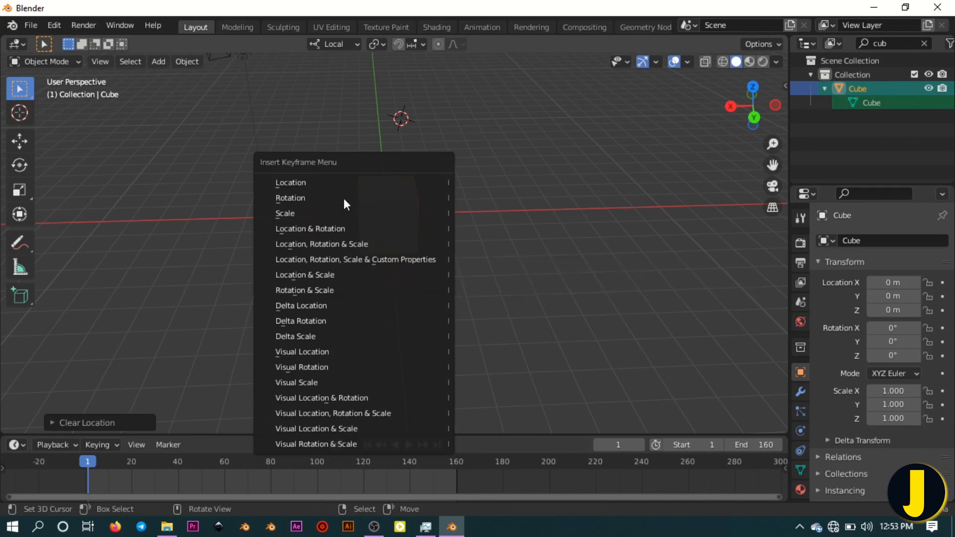
click(324, 242)
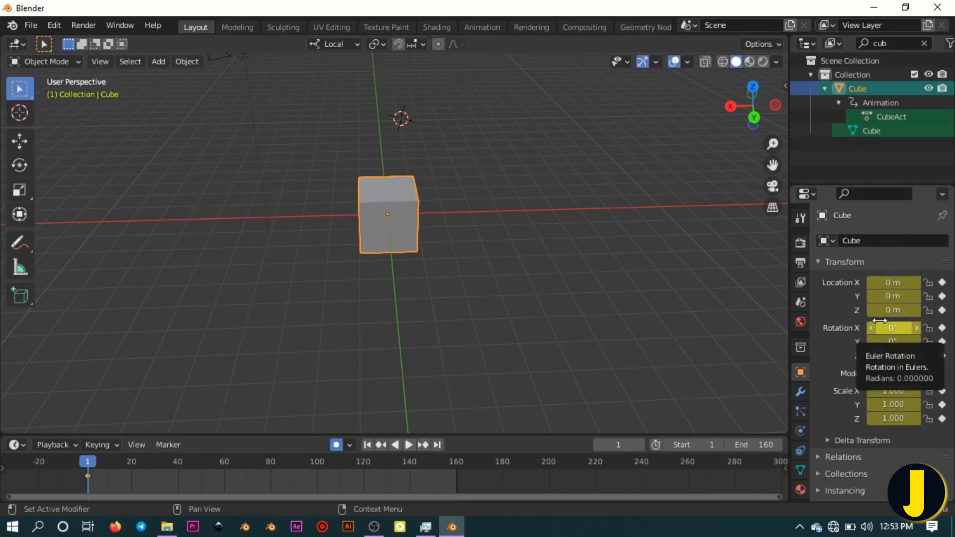
At frame 40, move the cube along its local X axis to about -8.55 m with automatic keyframing
scroll(274, 323, down, 1)
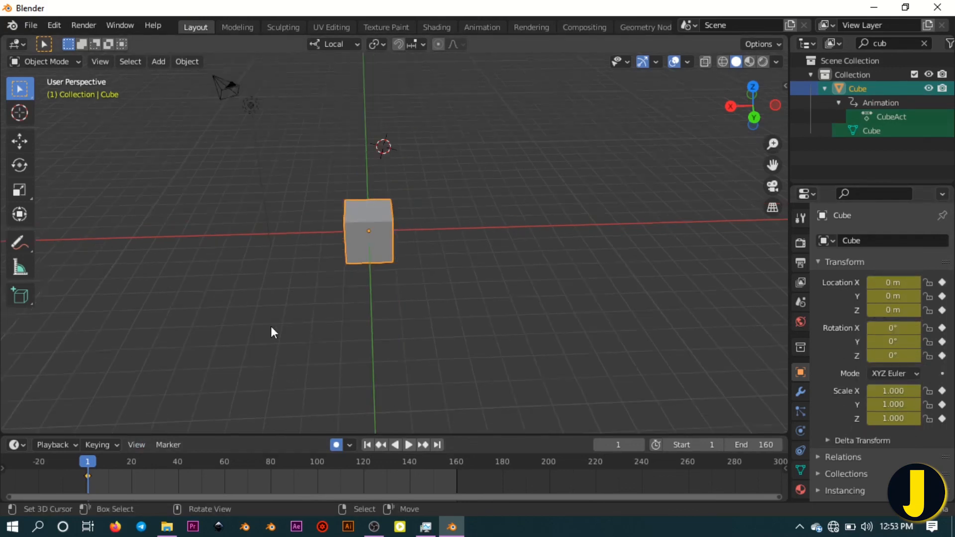
click(179, 478)
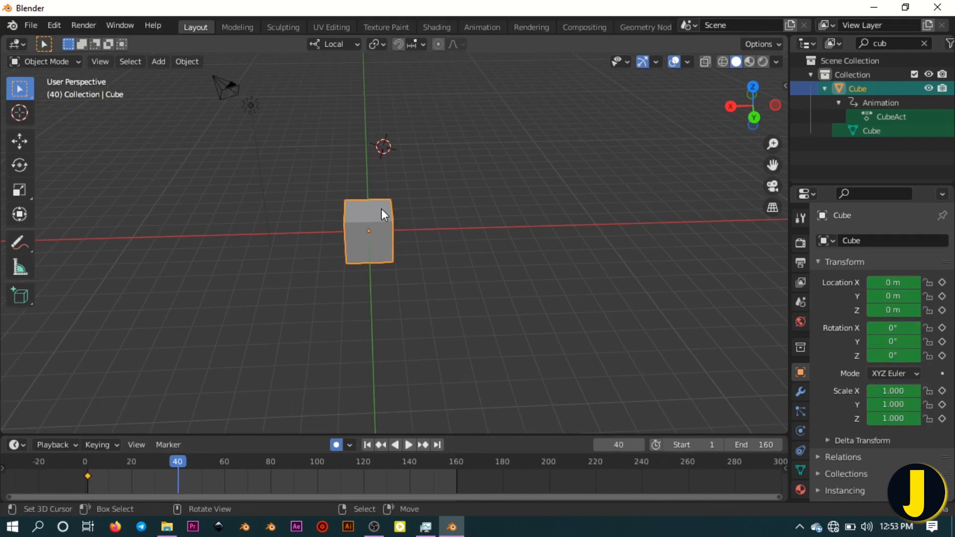
key(g)
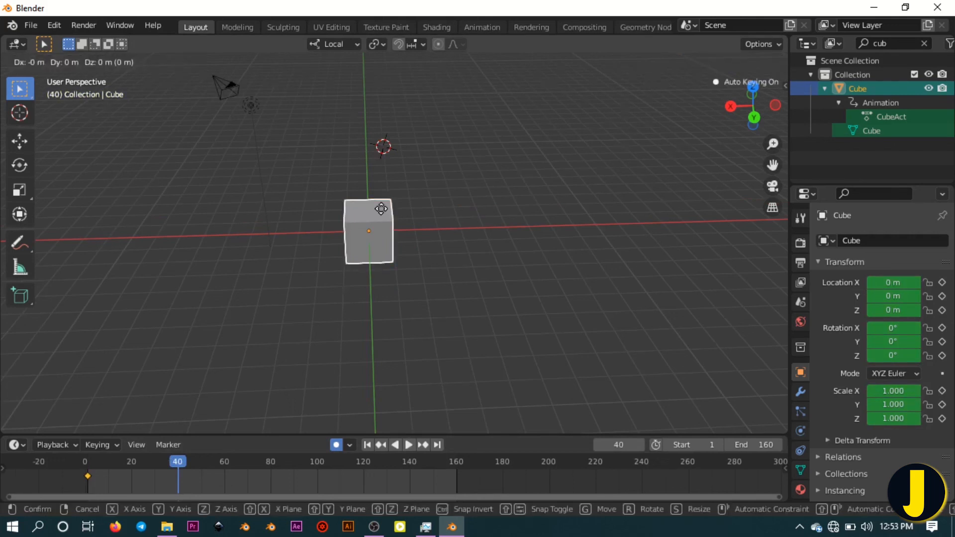
key(x)
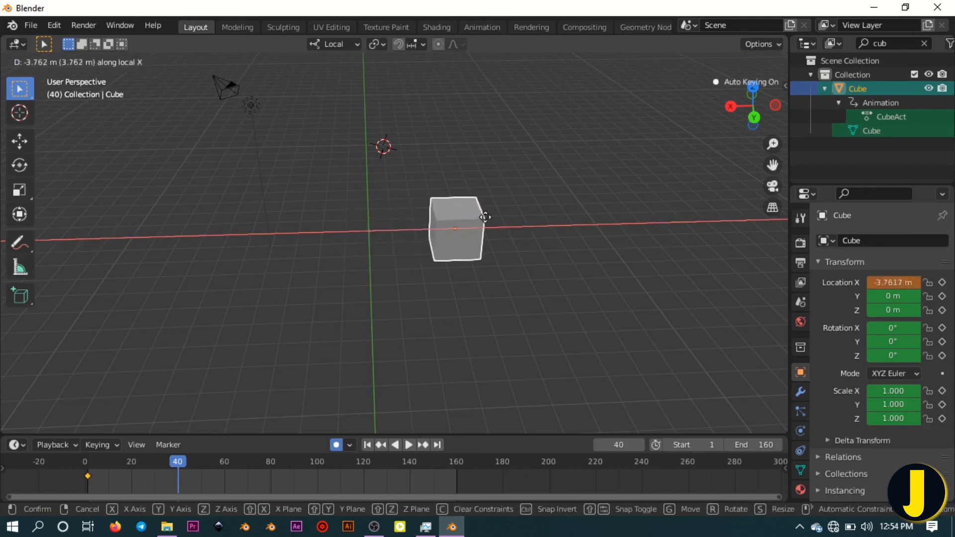
click(576, 222)
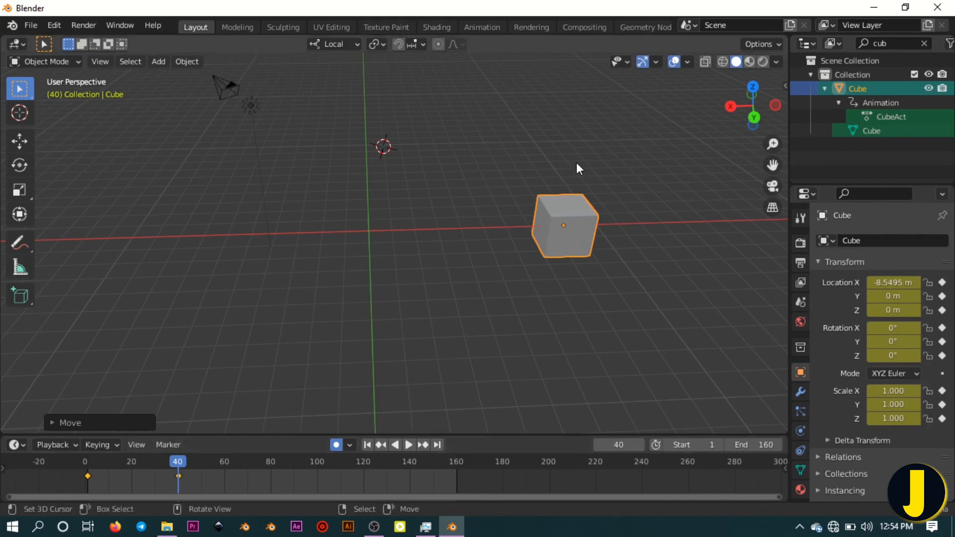
Rotate the cube about its local Y axis to about 274° at frame 40
key(r)
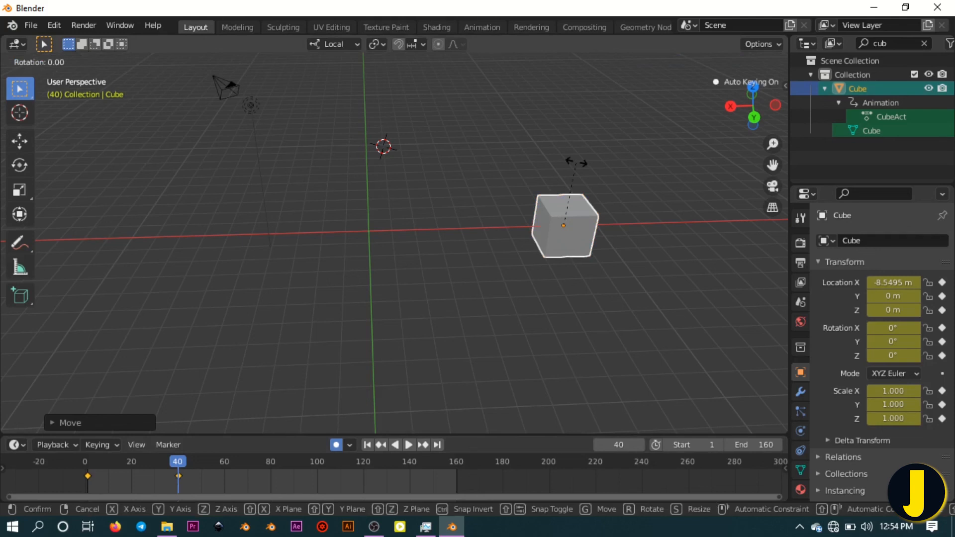
key(y)
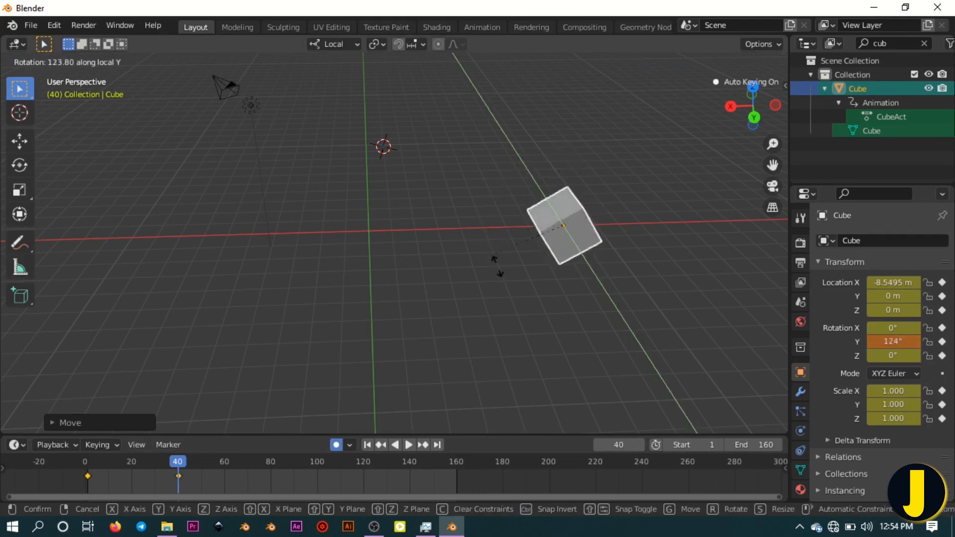
click(589, 228)
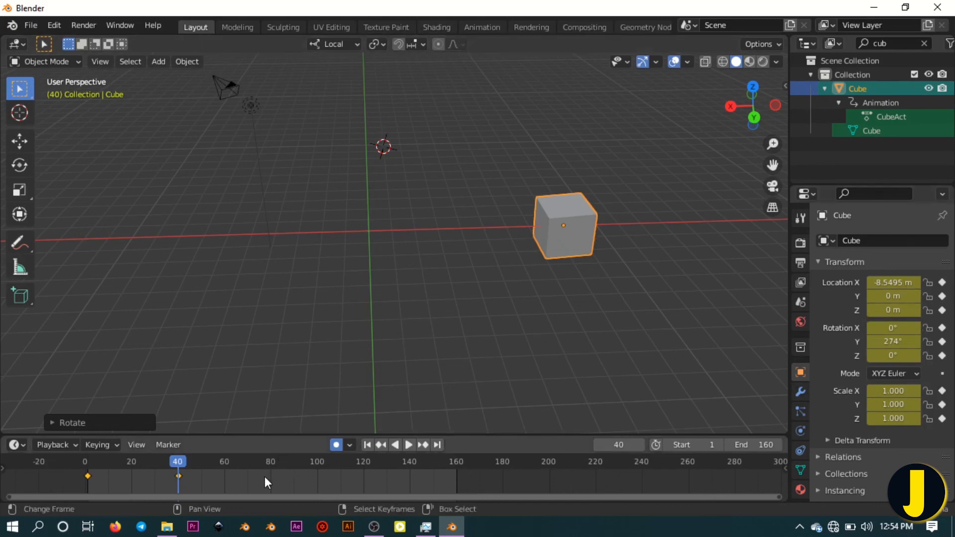
Play the animation twice from the first frame to check the rolling movement, and return to frame 1
click(367, 445)
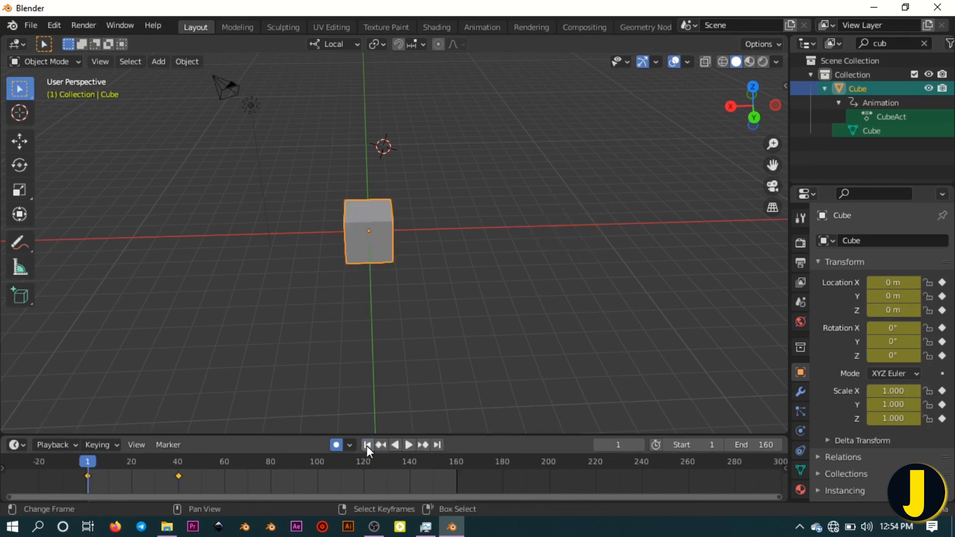
click(409, 444)
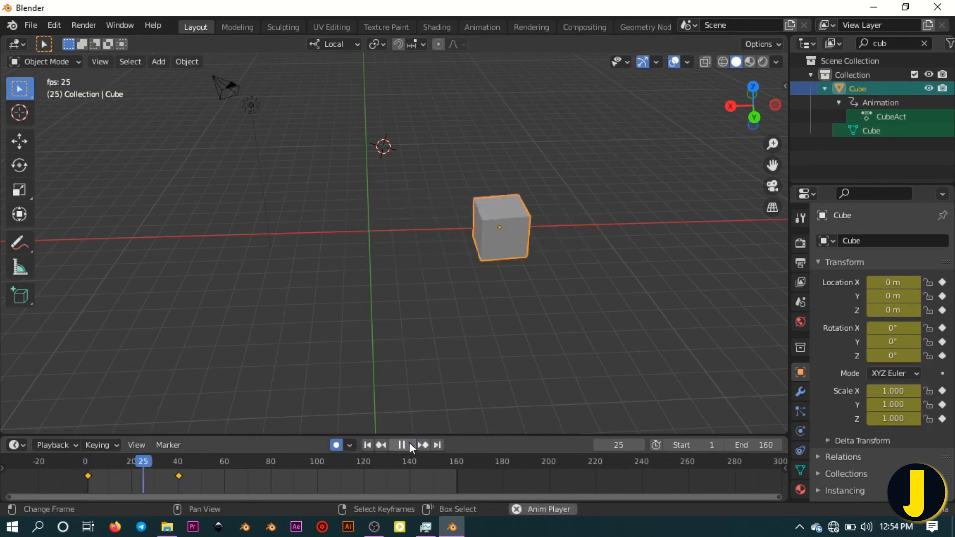
click(410, 444)
click(366, 445)
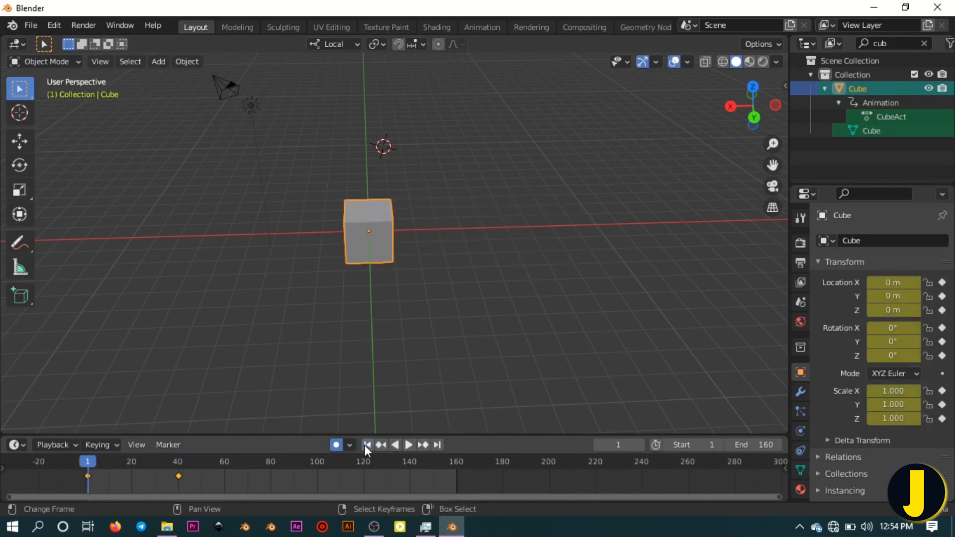
click(409, 445)
click(404, 445)
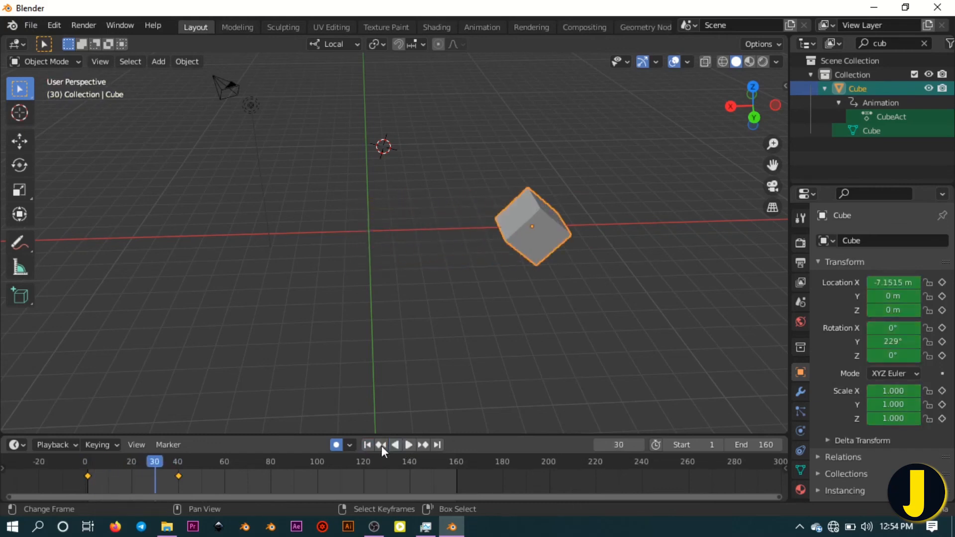
click(367, 445)
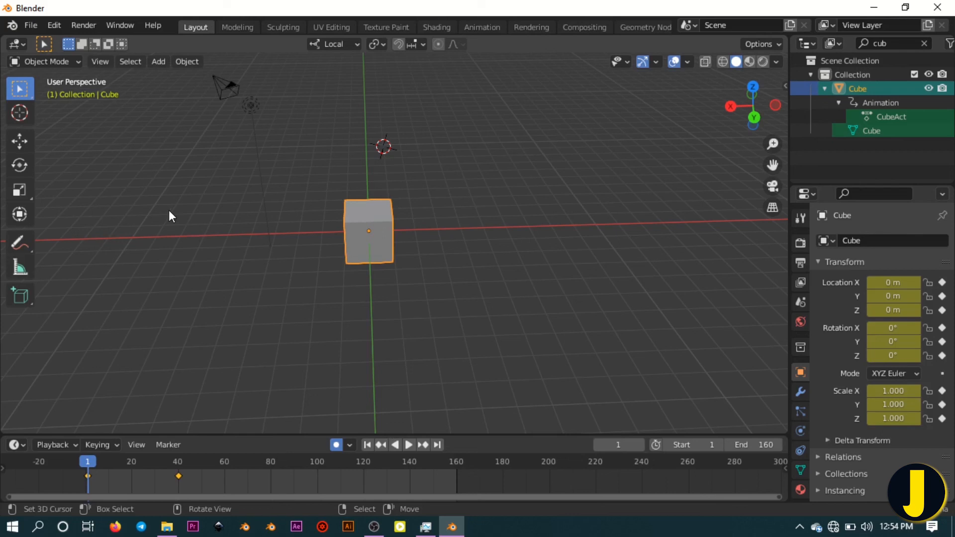
Start saving the project and browse to the folder D:\One drive Backup\OneDrive\Blender Files
click(30, 25)
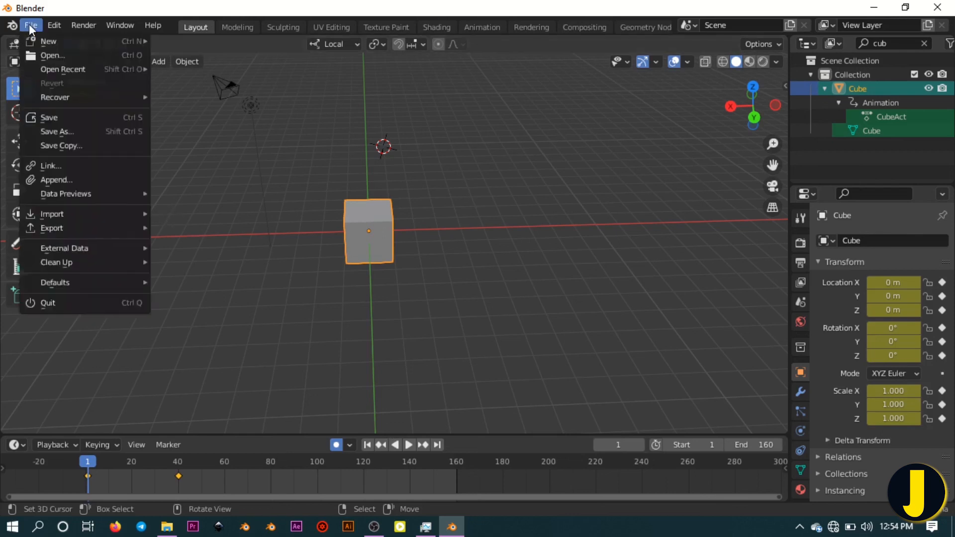
click(43, 118)
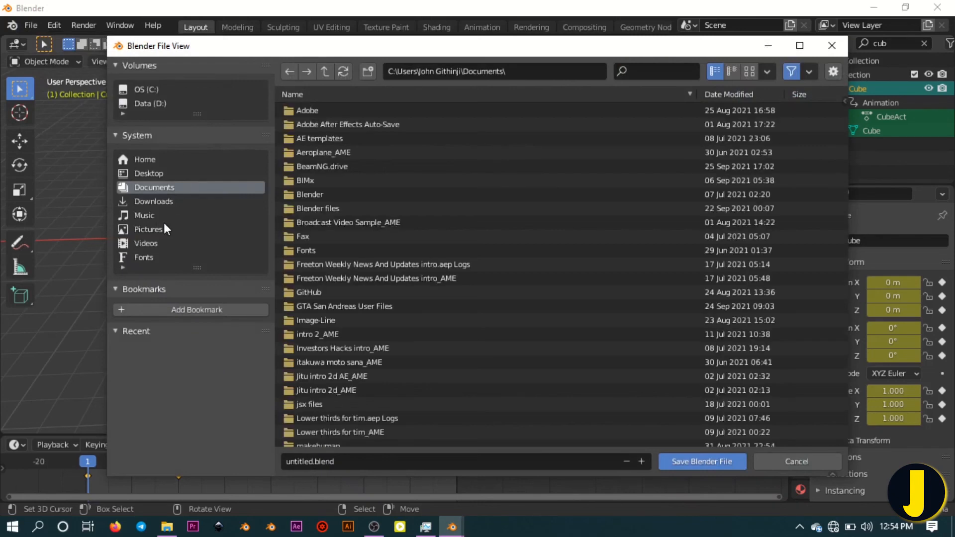
click(145, 160)
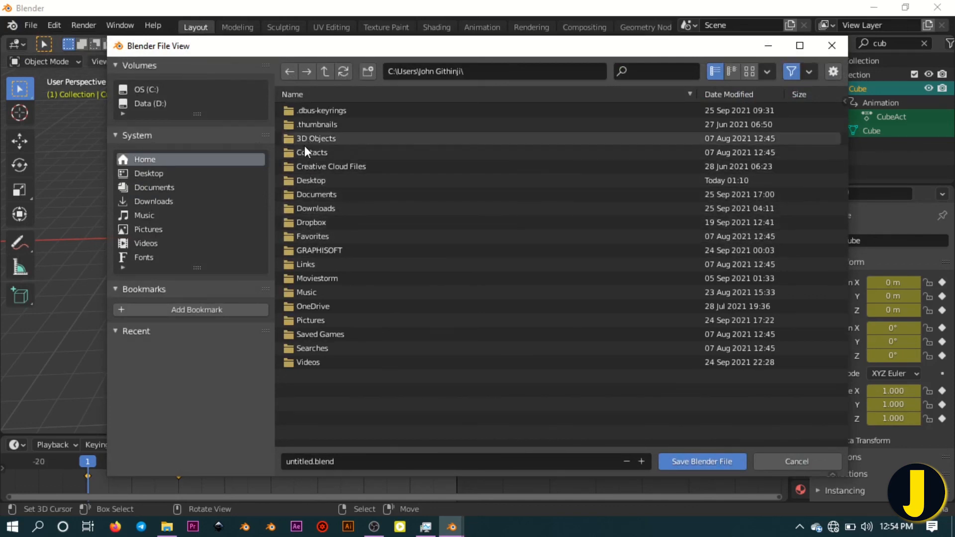
click(145, 101)
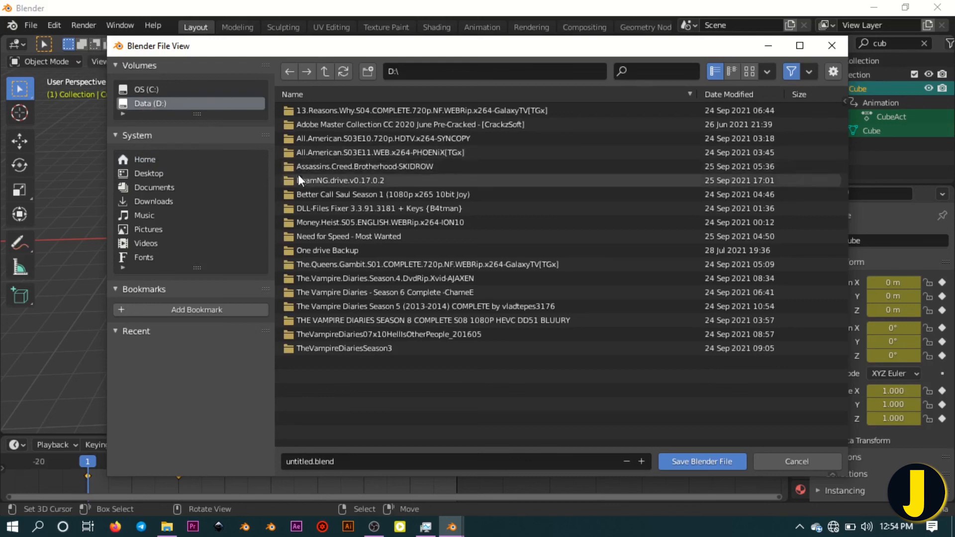
click(303, 249)
double_click(303, 246)
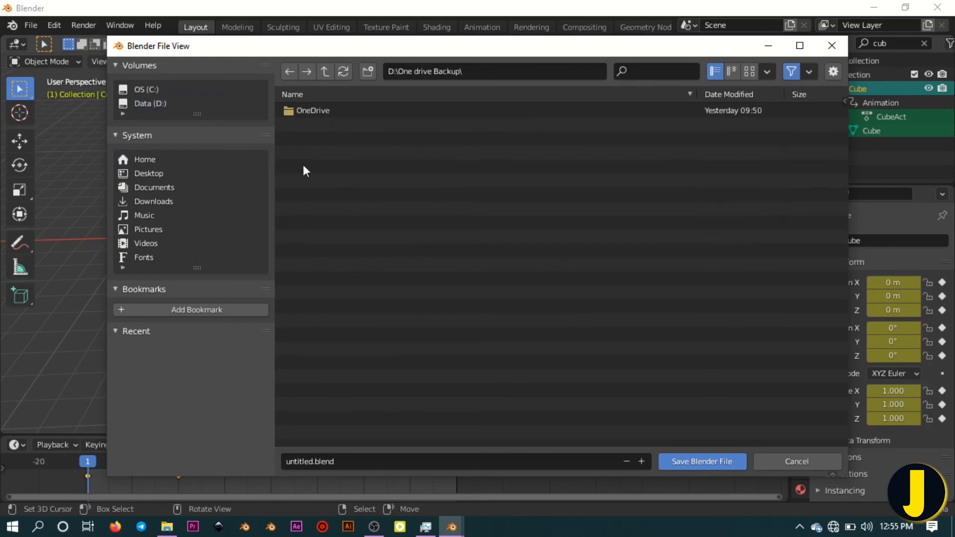
double_click(304, 113)
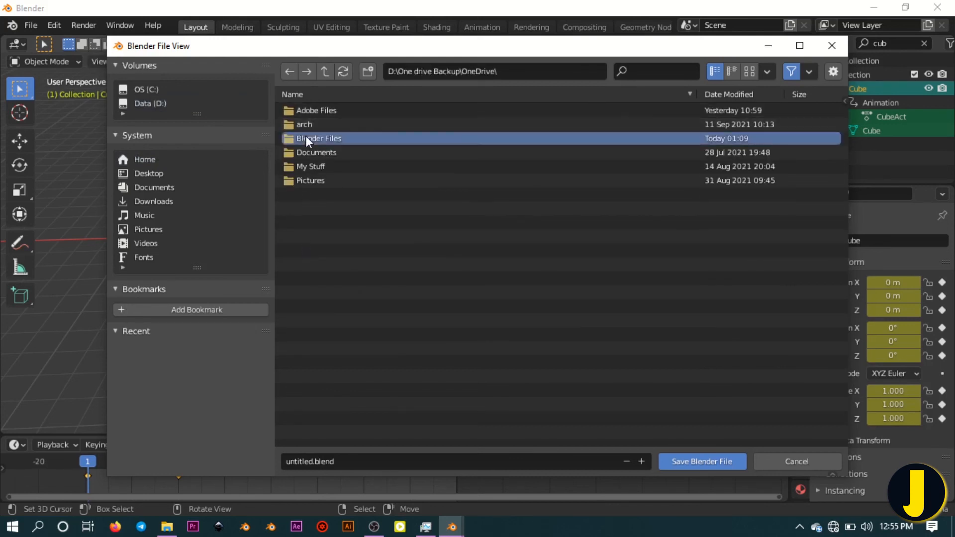
double_click(306, 136)
Name the file Tutorial.blend and save it in the Blender Files folder
click(312, 460)
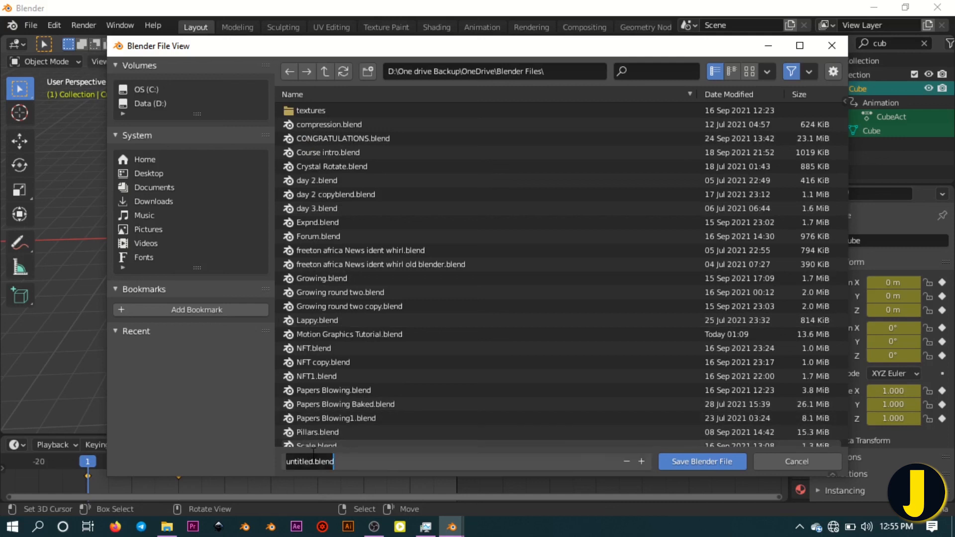
text(T)
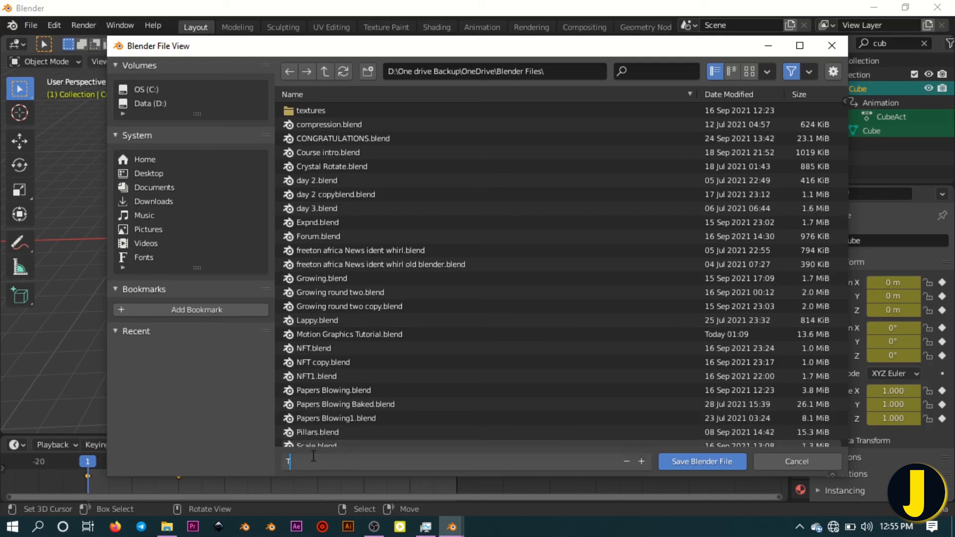
text(utorial)
key(Return)
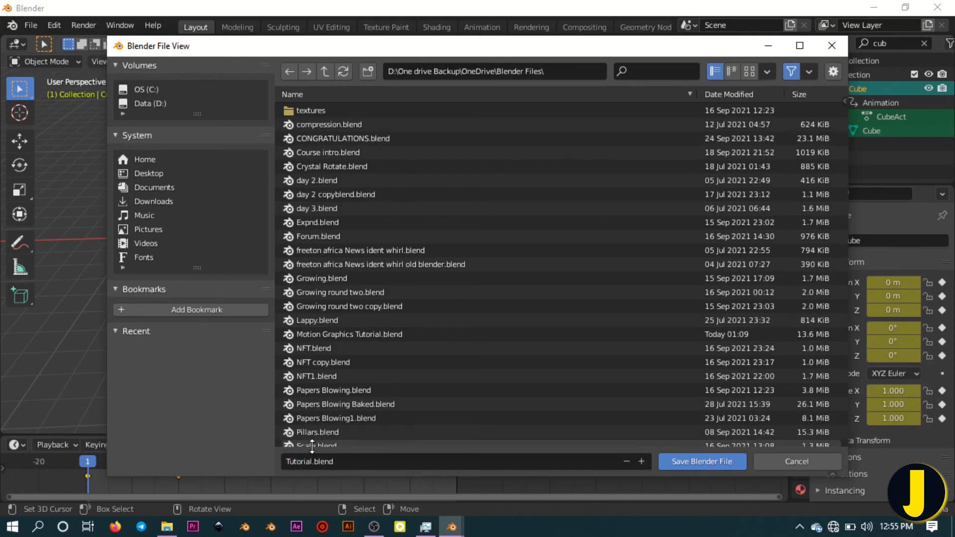
click(681, 461)
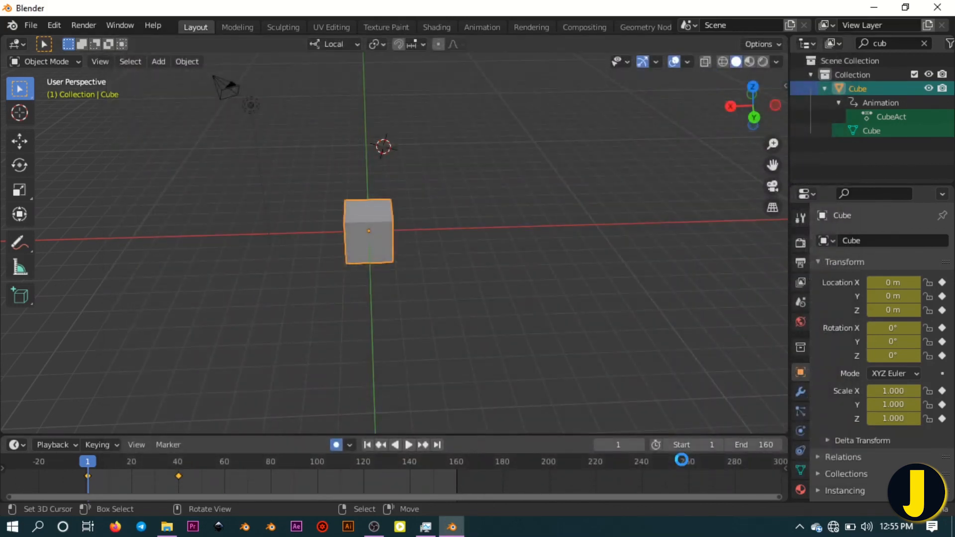
scroll(371, 219, up, 3)
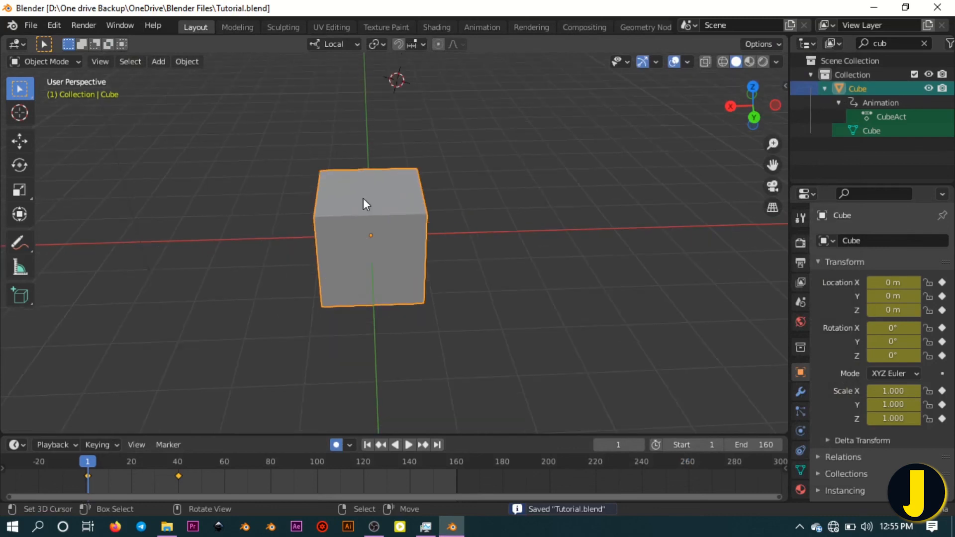
scroll(364, 209, down, 4)
scroll(393, 181, up, 5)
scroll(407, 196, down, 3)
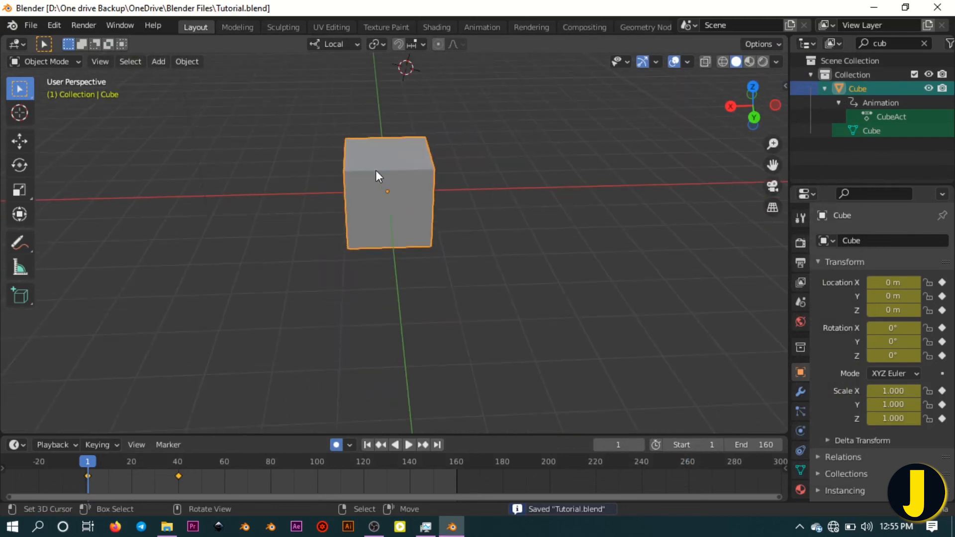
scroll(376, 167, up, 1)
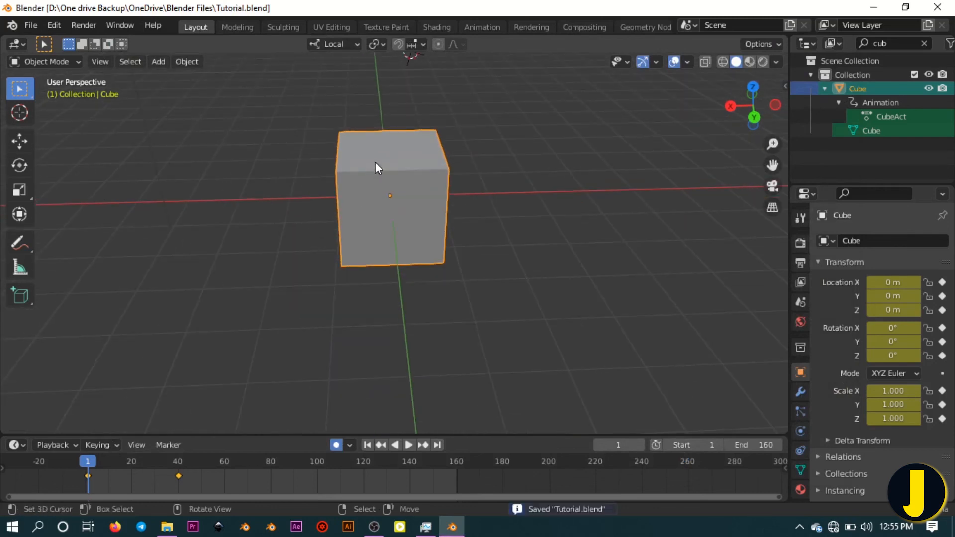
scroll(375, 162, down, 3)
scroll(375, 162, up, 4)
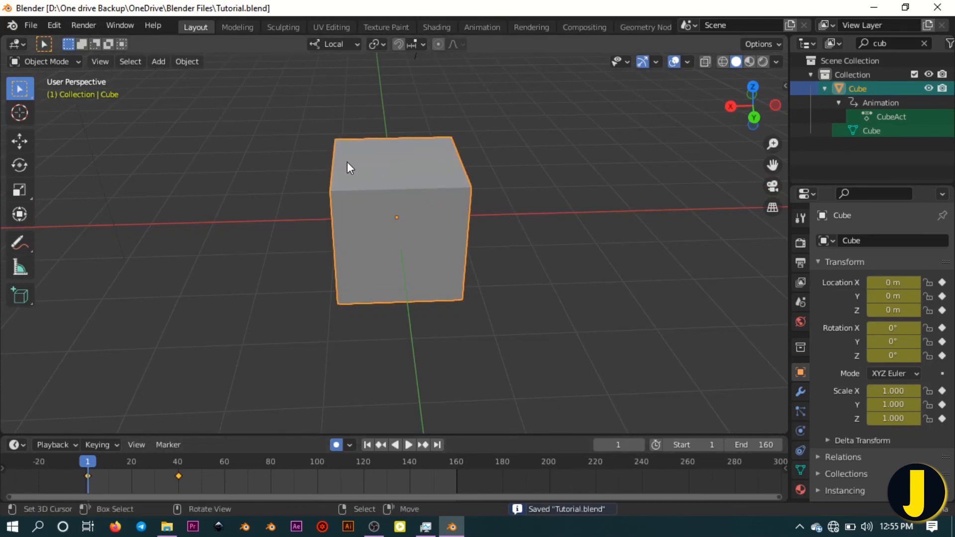
scroll(348, 162, down, 3)
scroll(342, 160, up, 3)
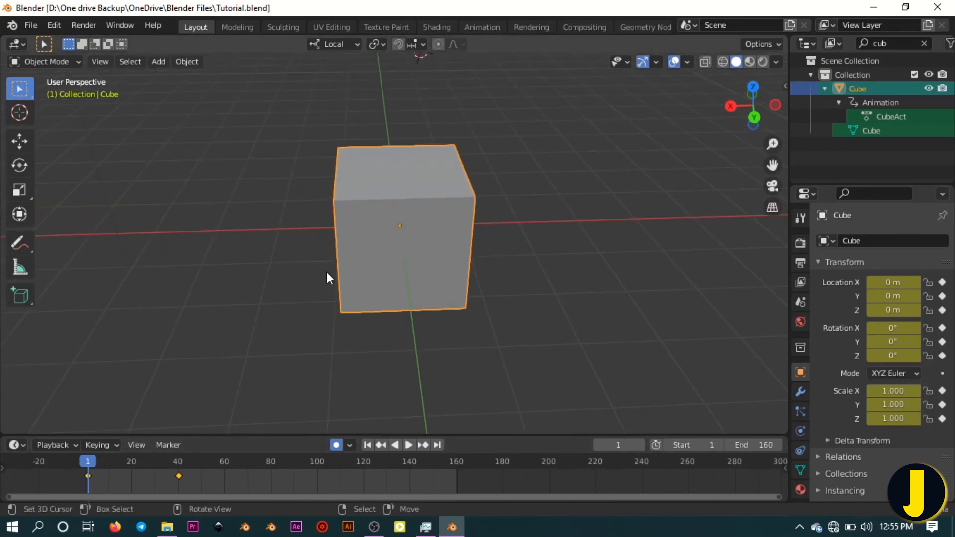
scroll(330, 267, down, 2)
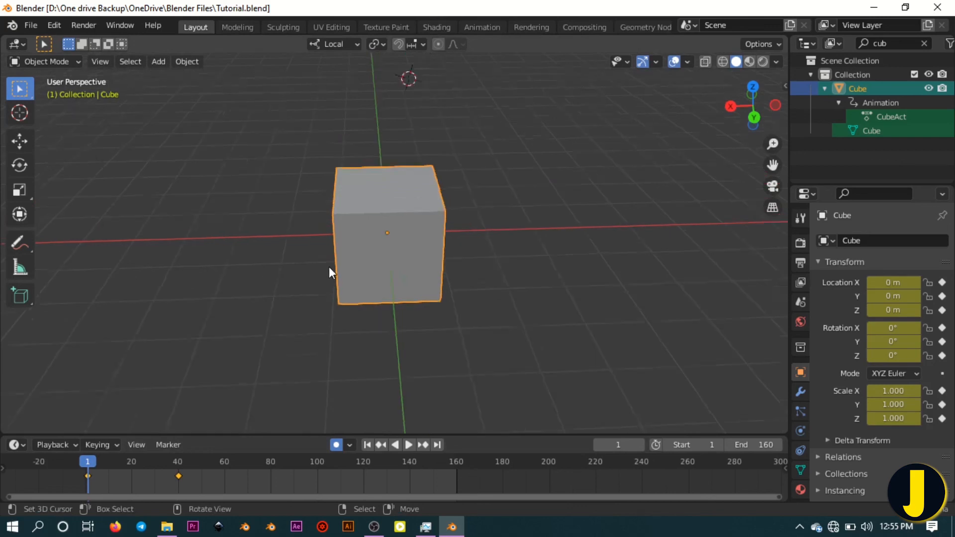
scroll(329, 254, up, 2)
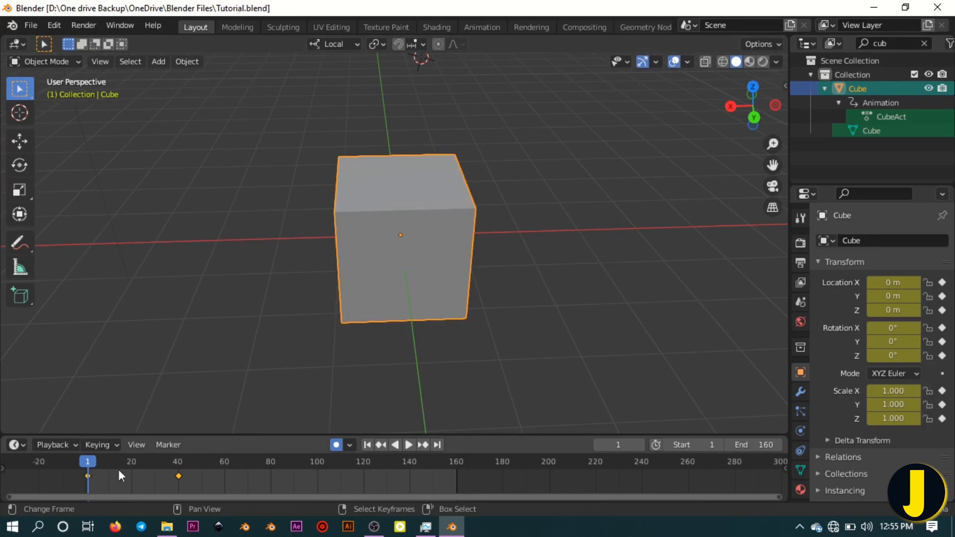
scroll(416, 196, down, 3)
scroll(416, 196, up, 3)
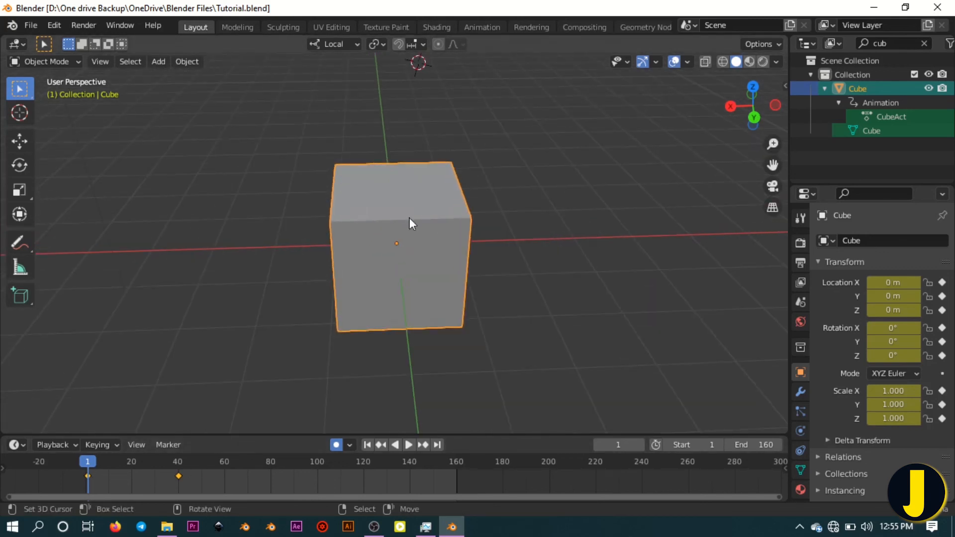
Turn off Auto Keying for the animation timeline
click(336, 444)
Select the scene camera and switch the viewport to the camera view
scroll(378, 191, down, 6)
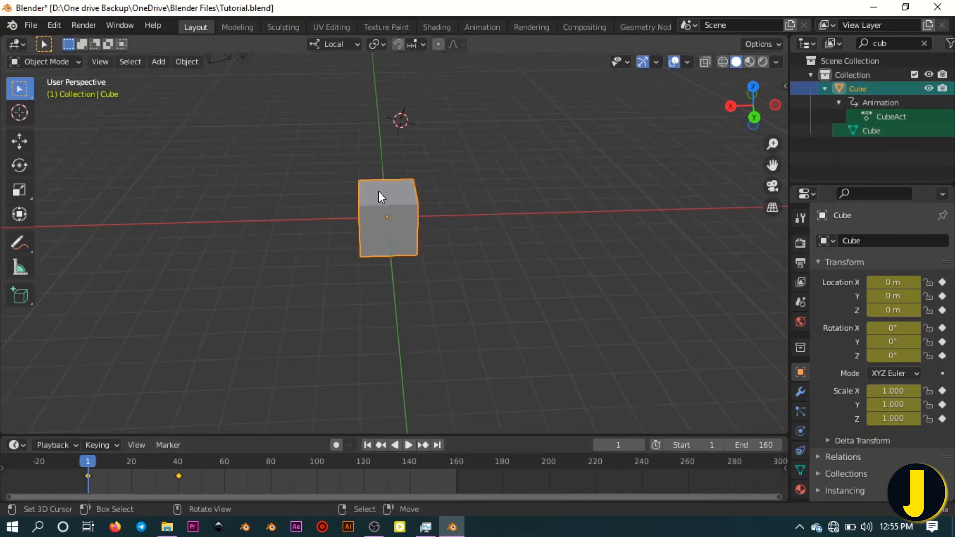
scroll(378, 191, up, 5)
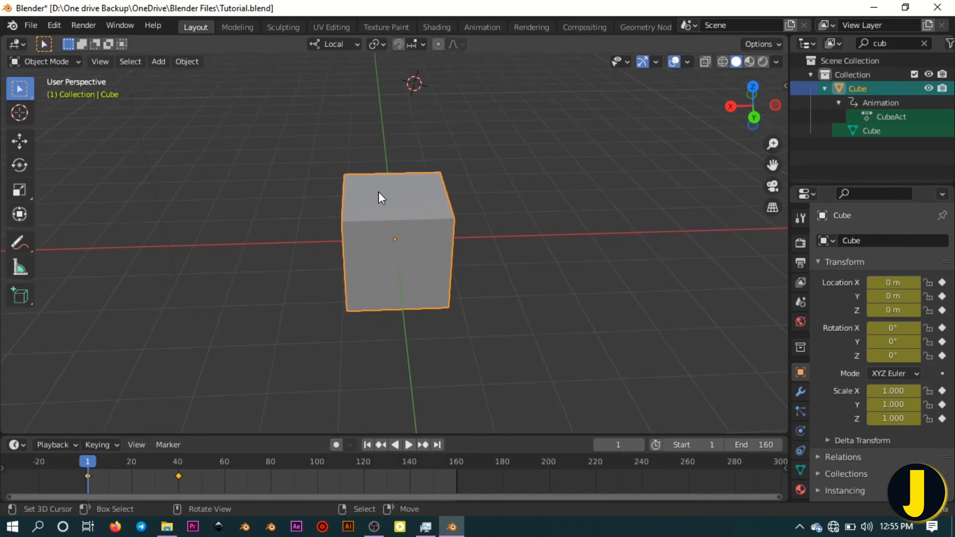
scroll(378, 192, down, 2)
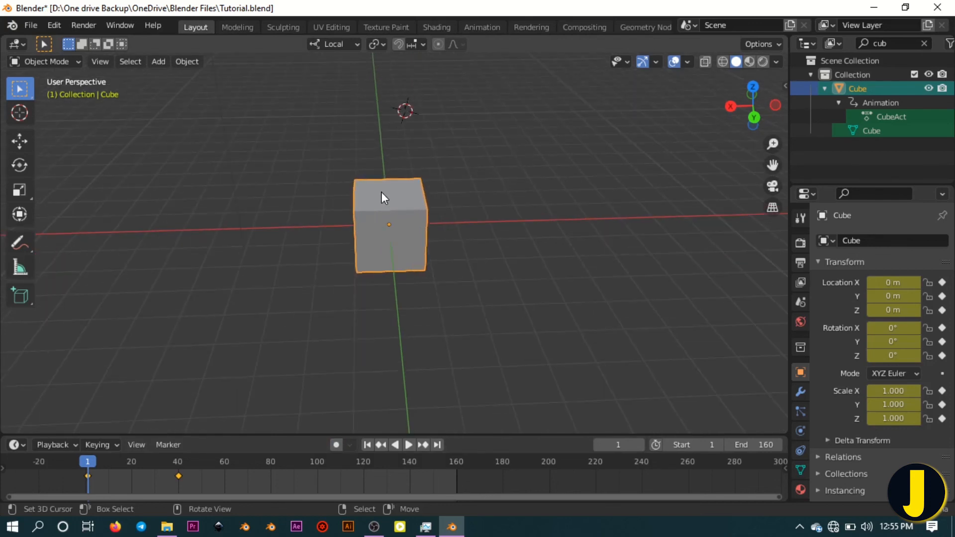
scroll(381, 192, down, 4)
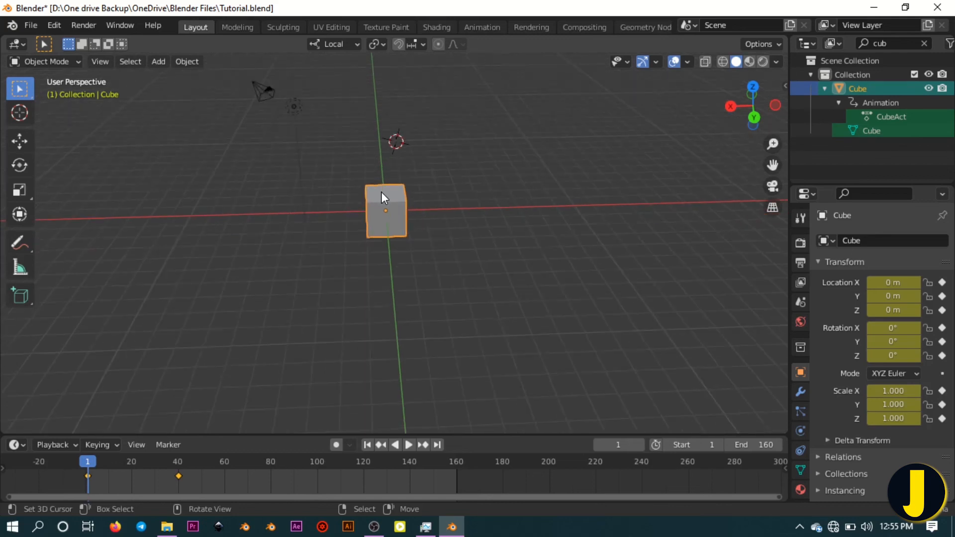
scroll(381, 192, up, 3)
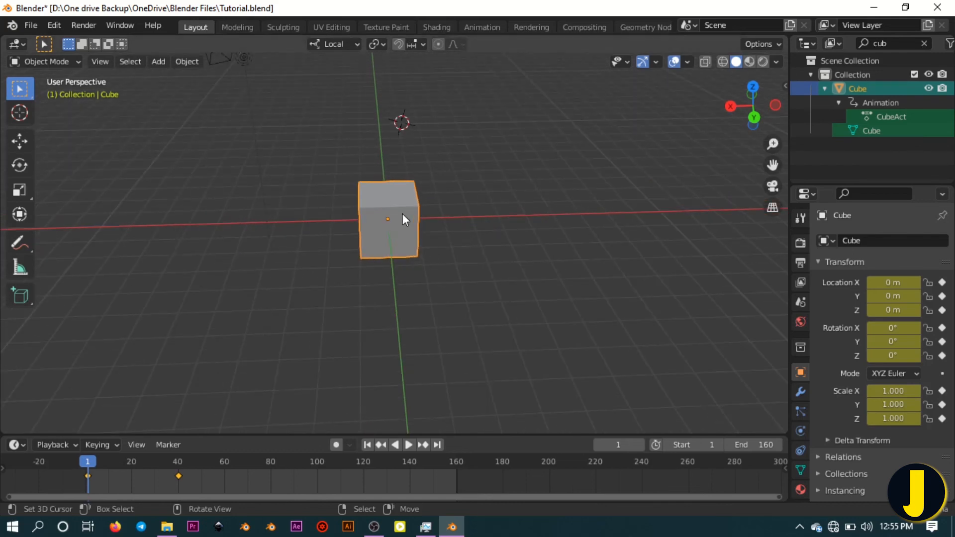
scroll(402, 219, up, 2)
scroll(402, 218, down, 4)
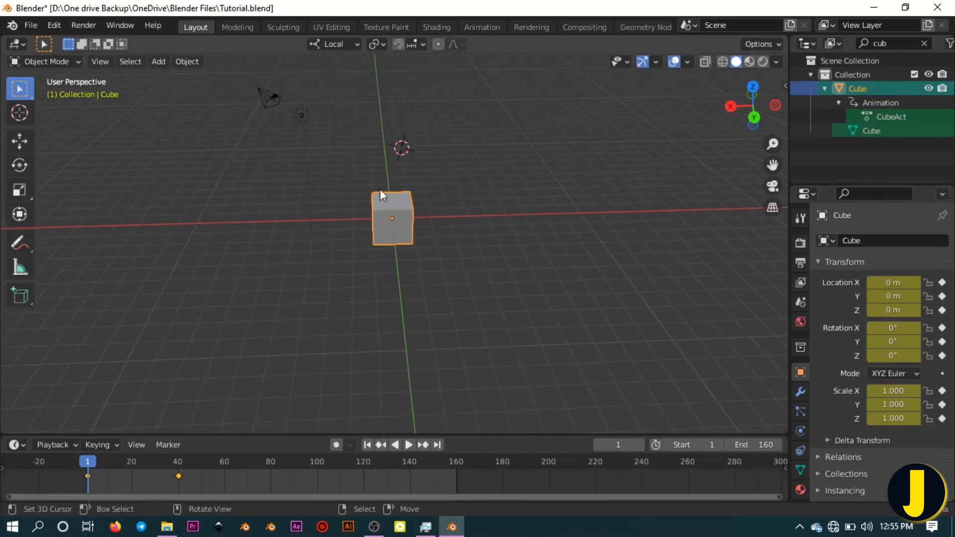
click(274, 98)
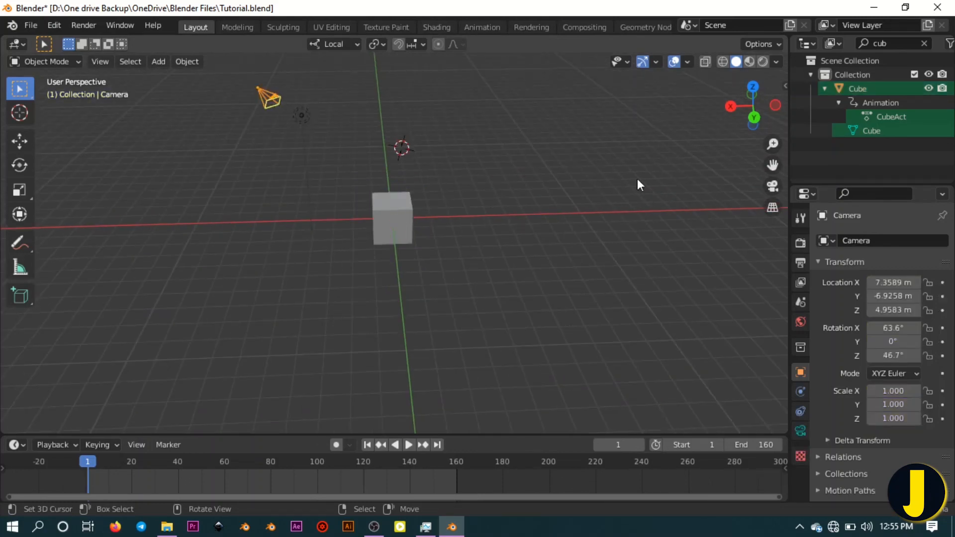
click(769, 186)
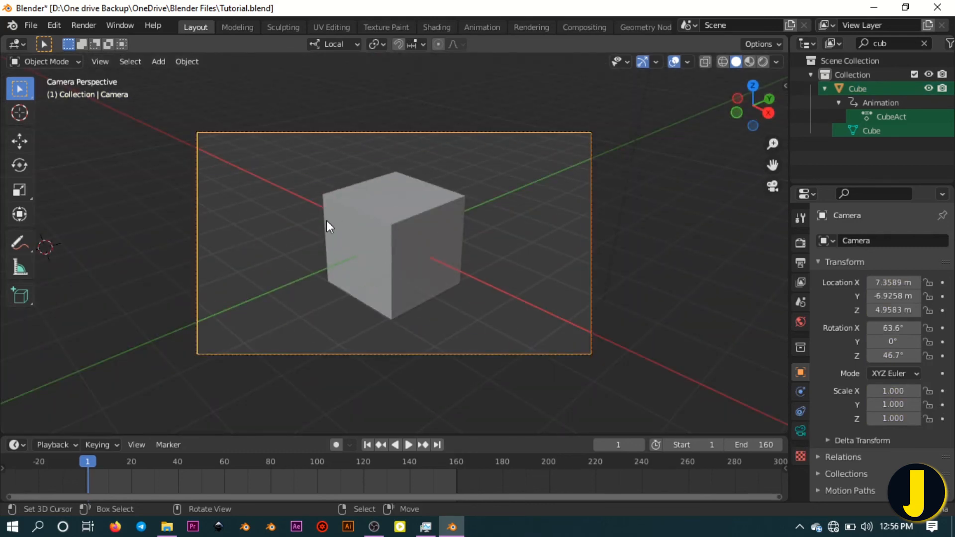
Select the cube while looking through the camera
click(360, 193)
scroll(362, 215, down, 2)
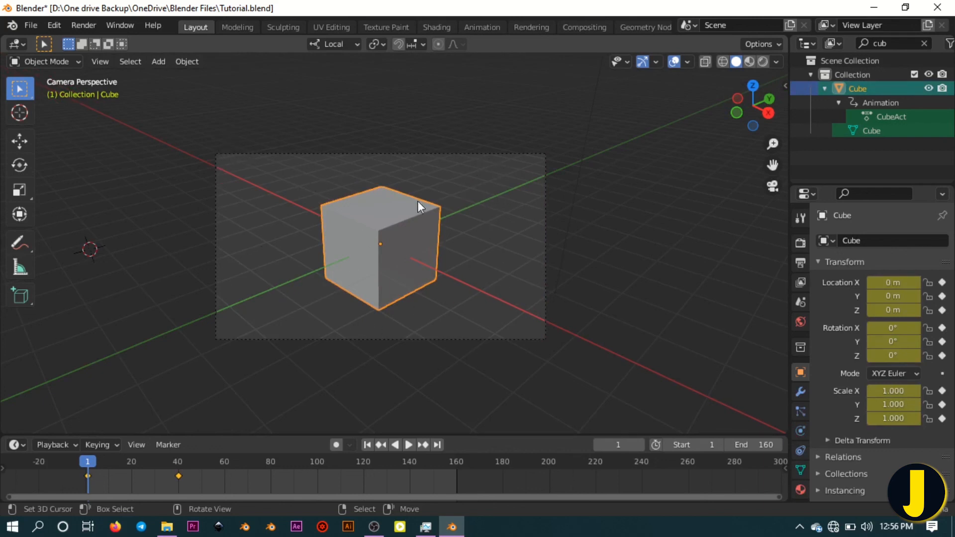
scroll(428, 209, down, 2)
scroll(366, 251, up, 3)
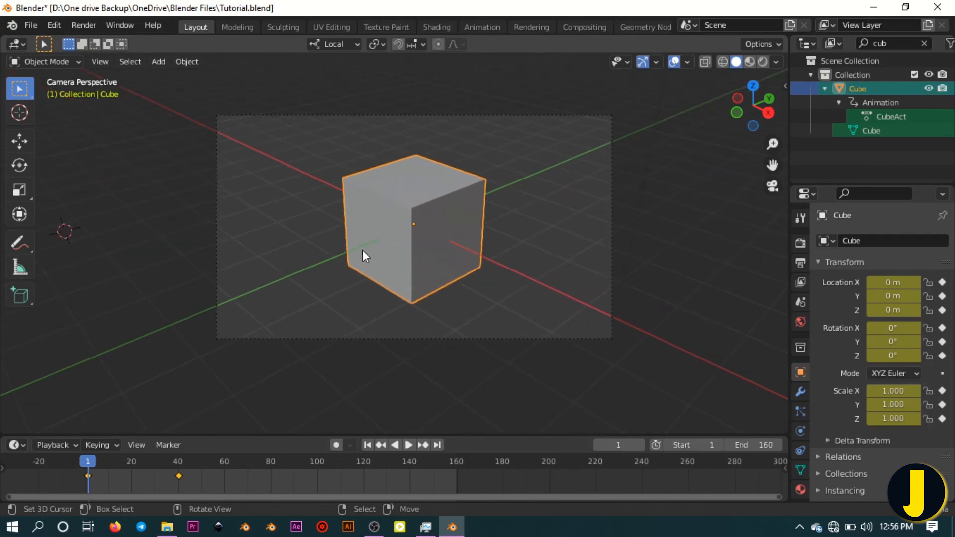
scroll(330, 243, down, 2)
scroll(367, 224, up, 2)
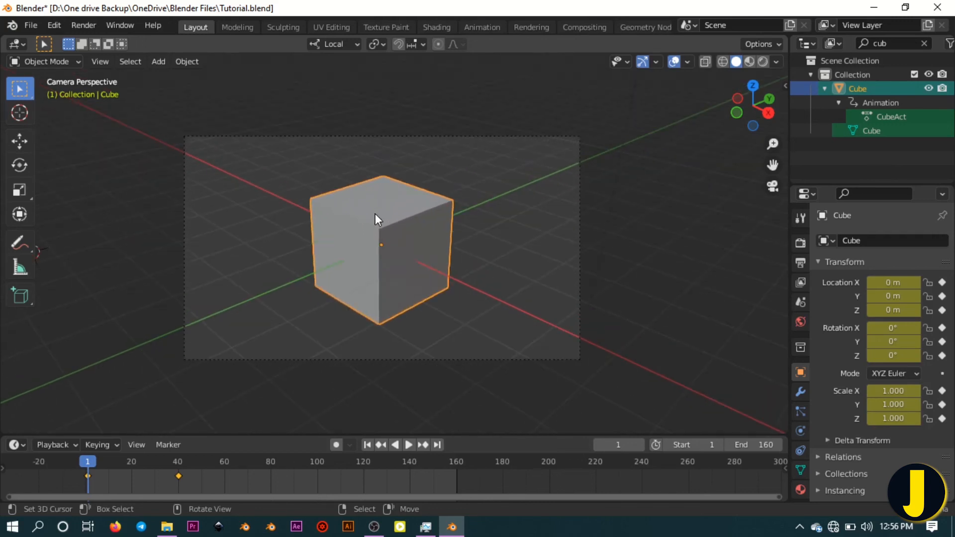